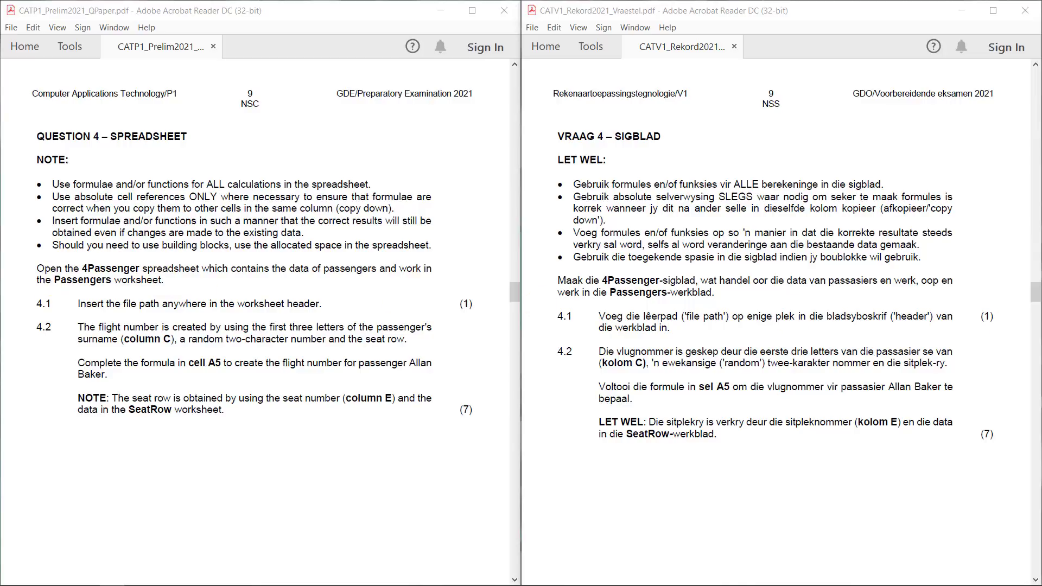
Launch Excel with the 4Passenger workbook, then minimize it to read the Question 4 papers.
left_click(111, 584)
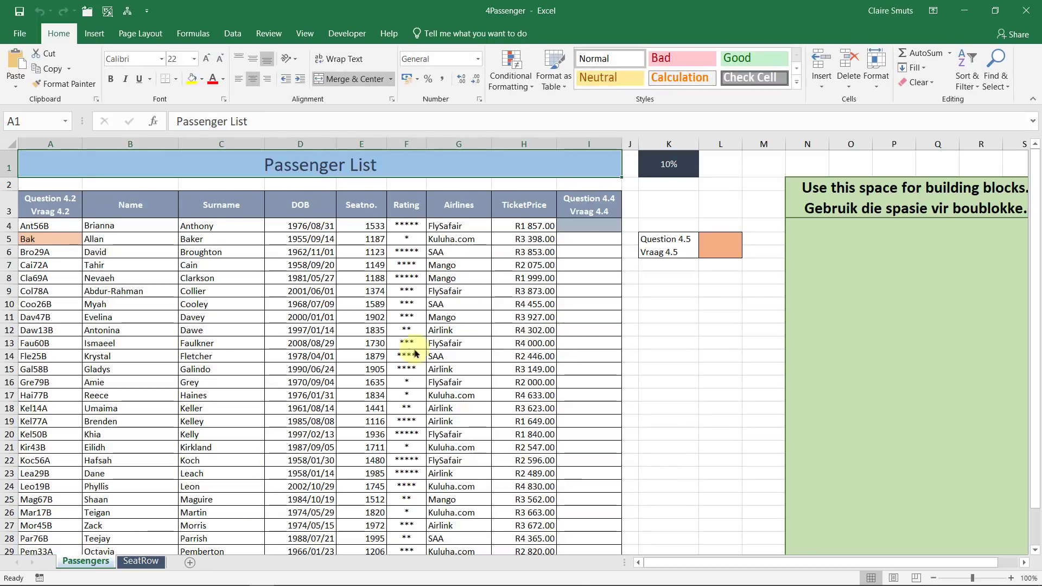
left_click(961, 11)
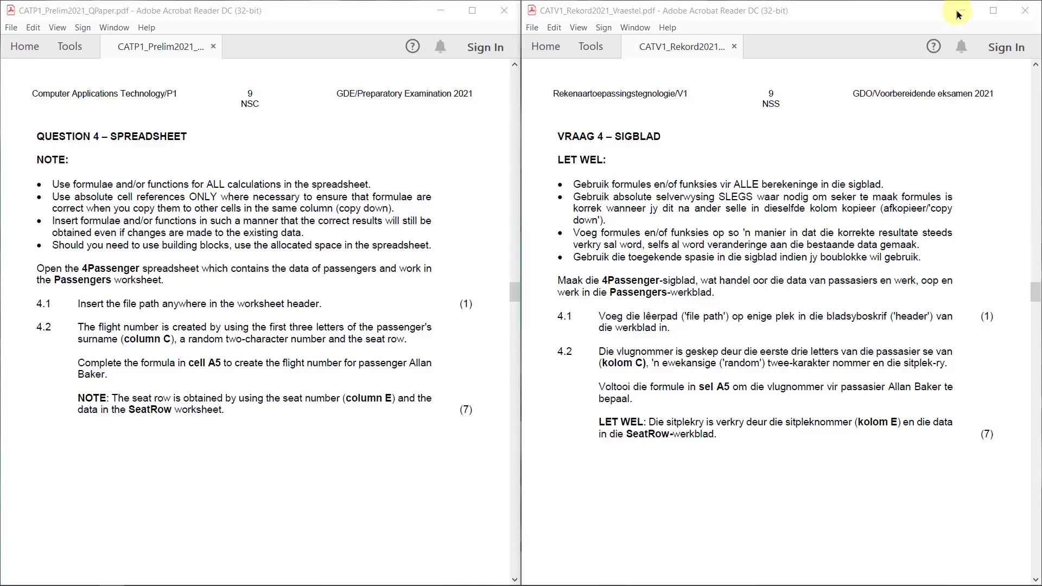
key("alt+Tab")
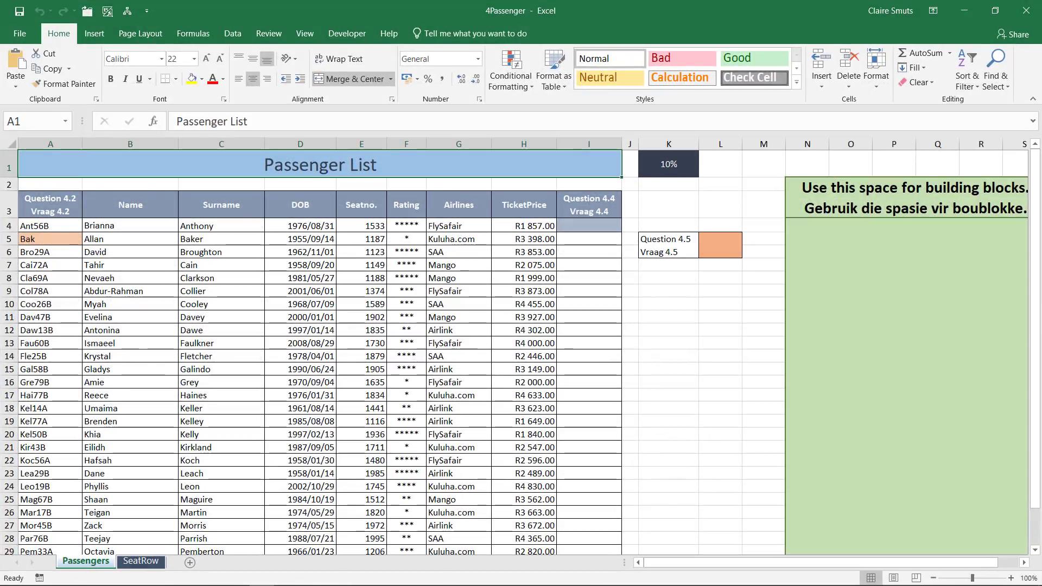
left_click(894, 578)
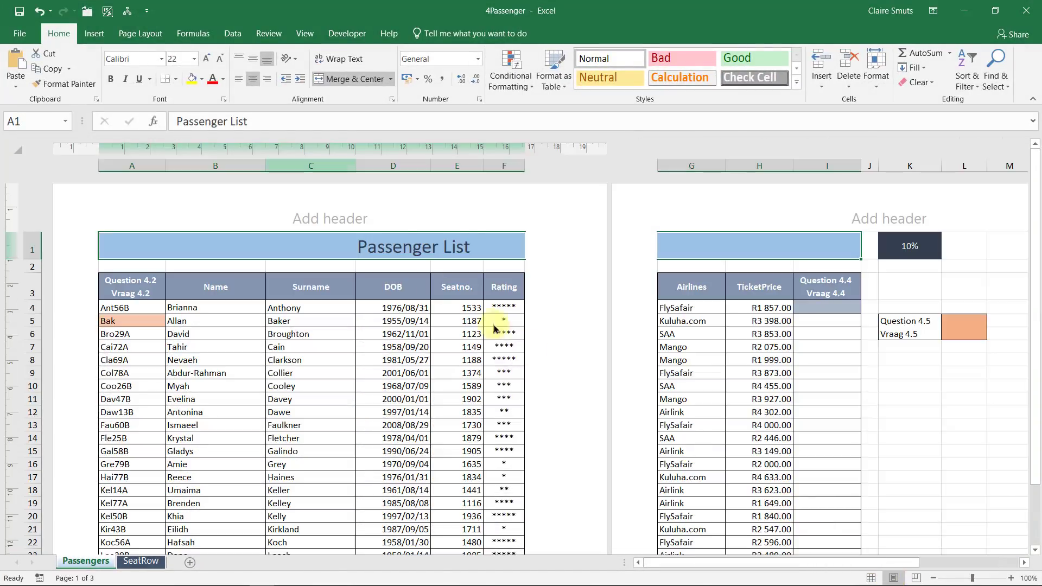
left_click(325, 213)
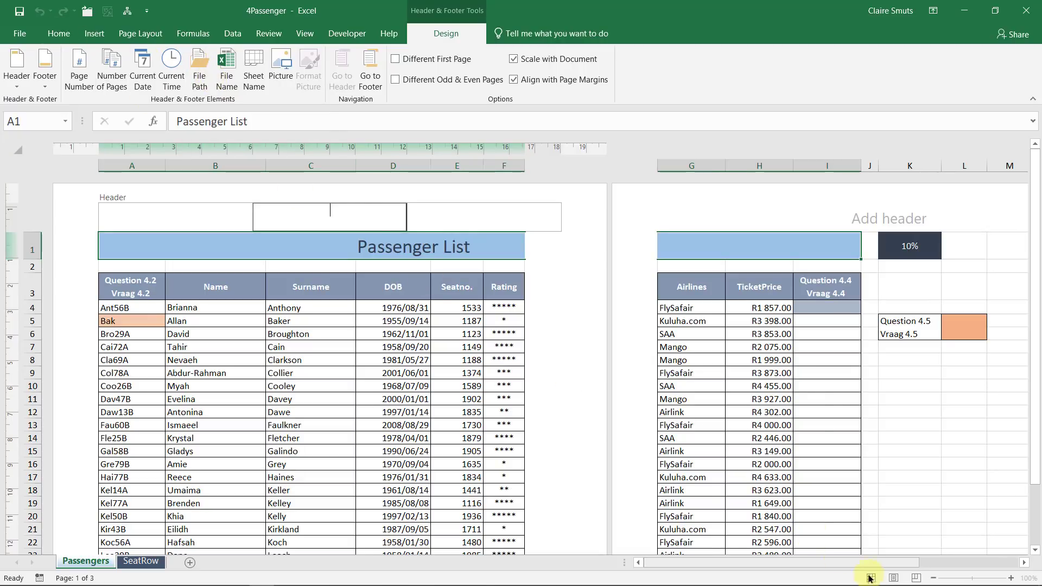
left_click(590, 423)
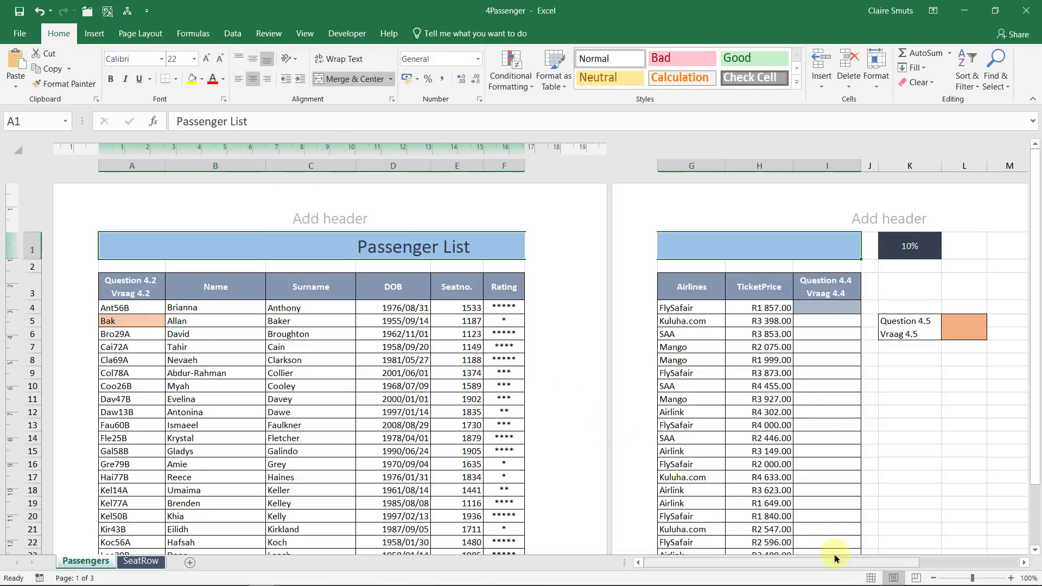
left_click(869, 576)
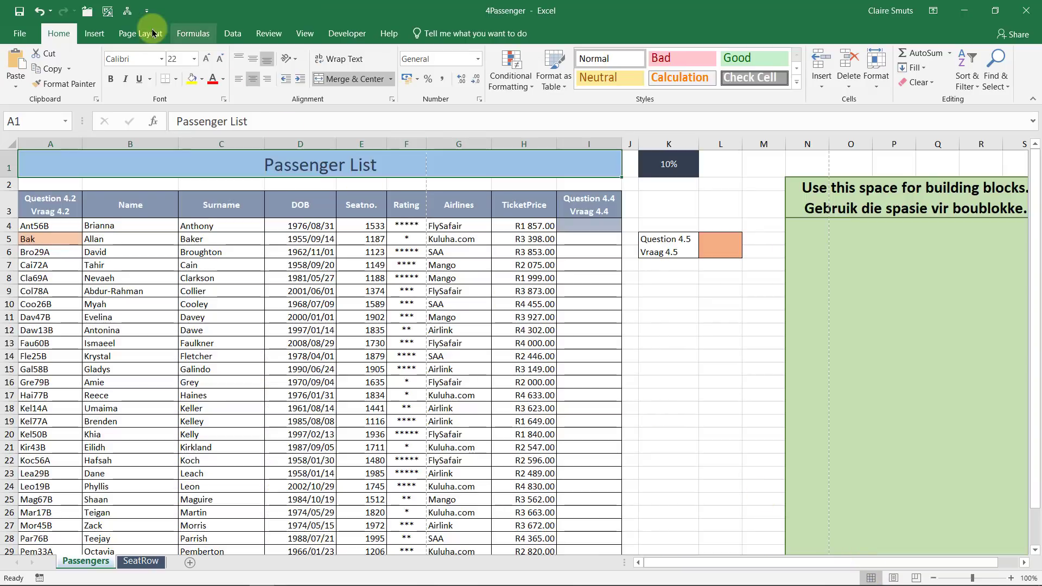
Set the Passengers sheet header to the workbook's file path through Page Setup.
left_click(145, 33)
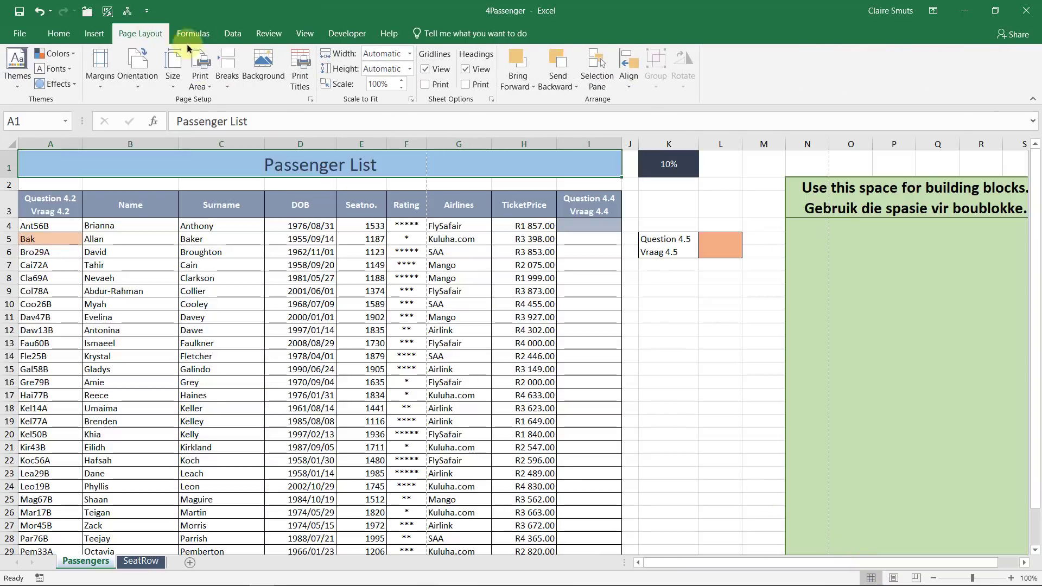
left_click(310, 98)
left_click_drag(738, 227, 324, 227)
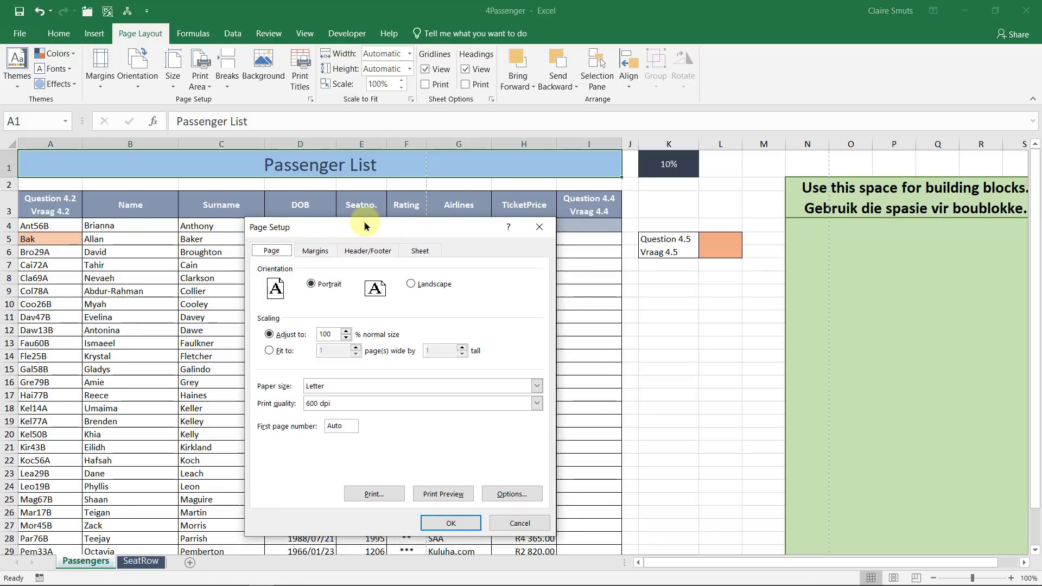
left_click(375, 252)
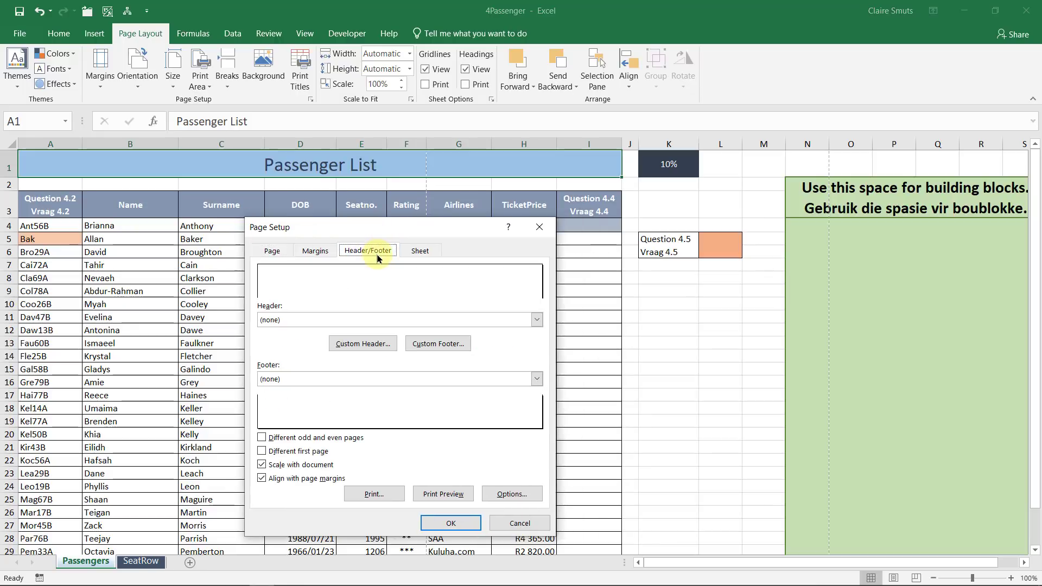
left_click(378, 320)
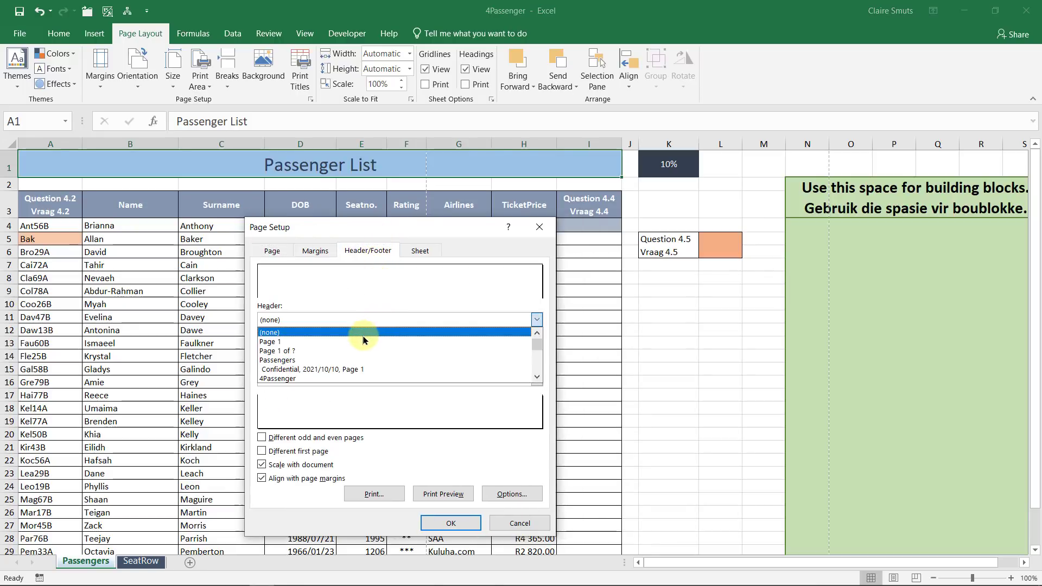
key("Down")
key("Down")
key("Down")
key("Down")
key("Down")
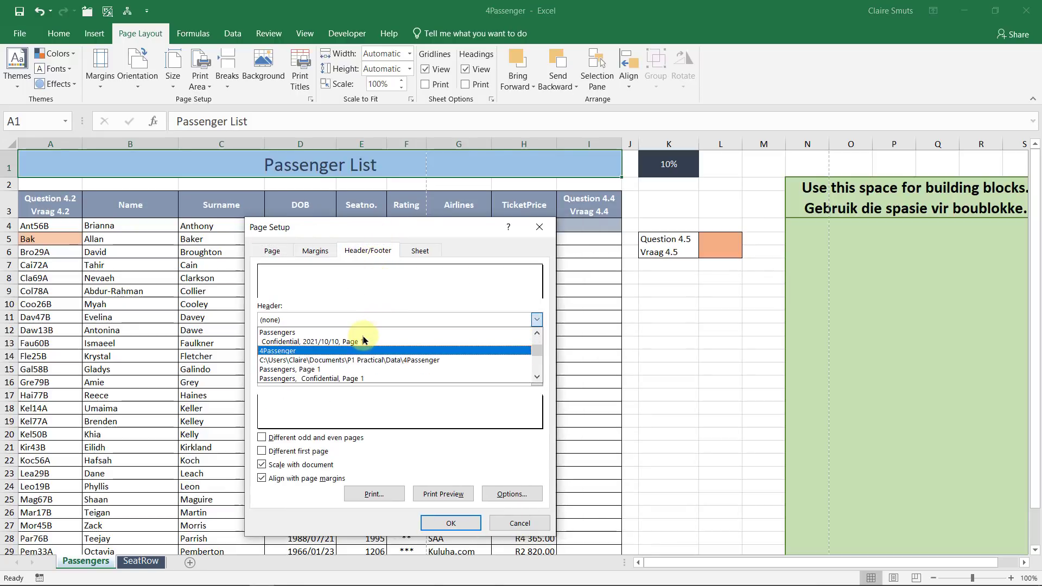
left_click(363, 360)
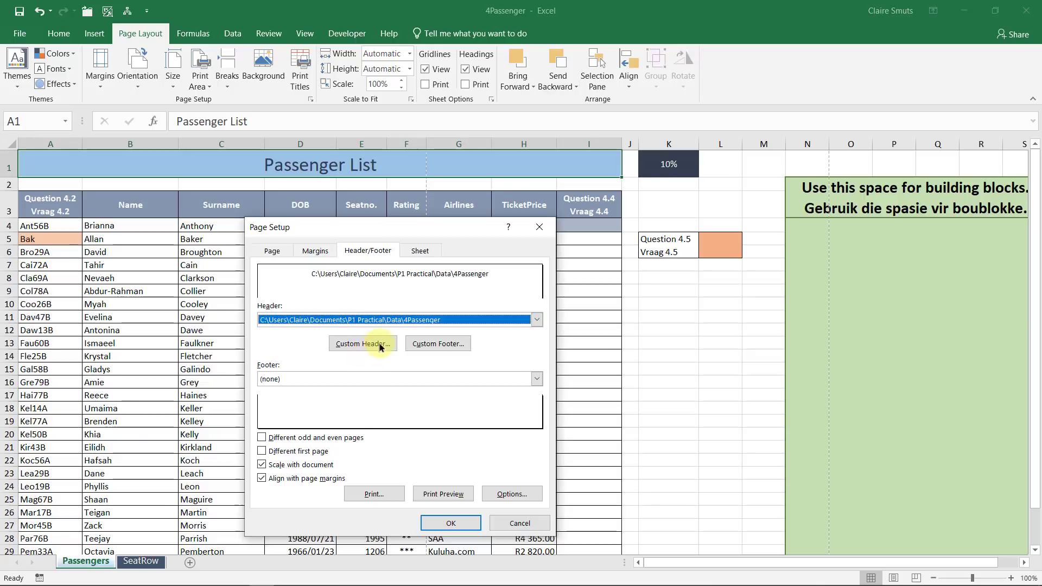
left_click(382, 347)
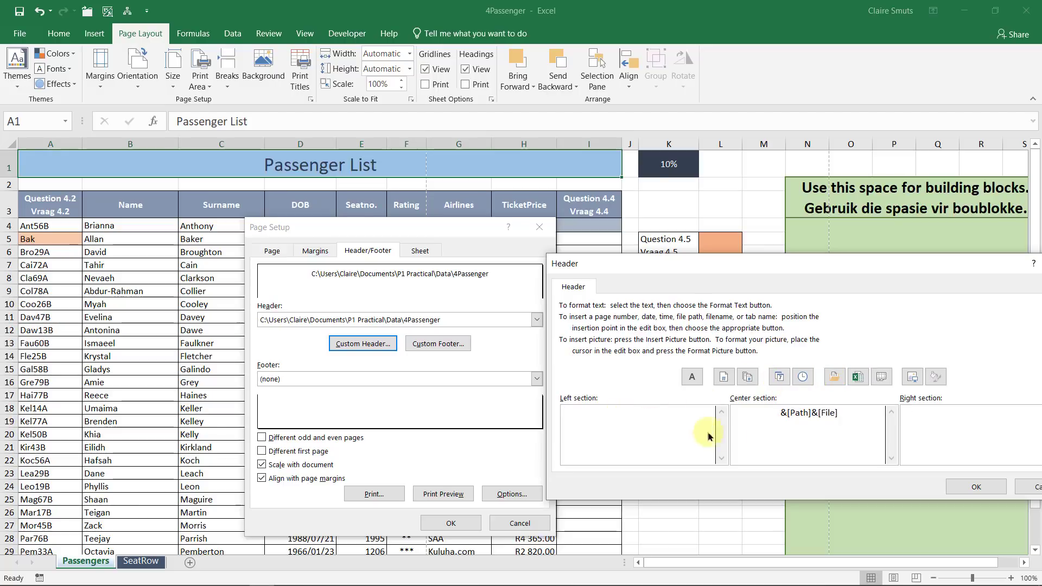
left_click(1022, 487)
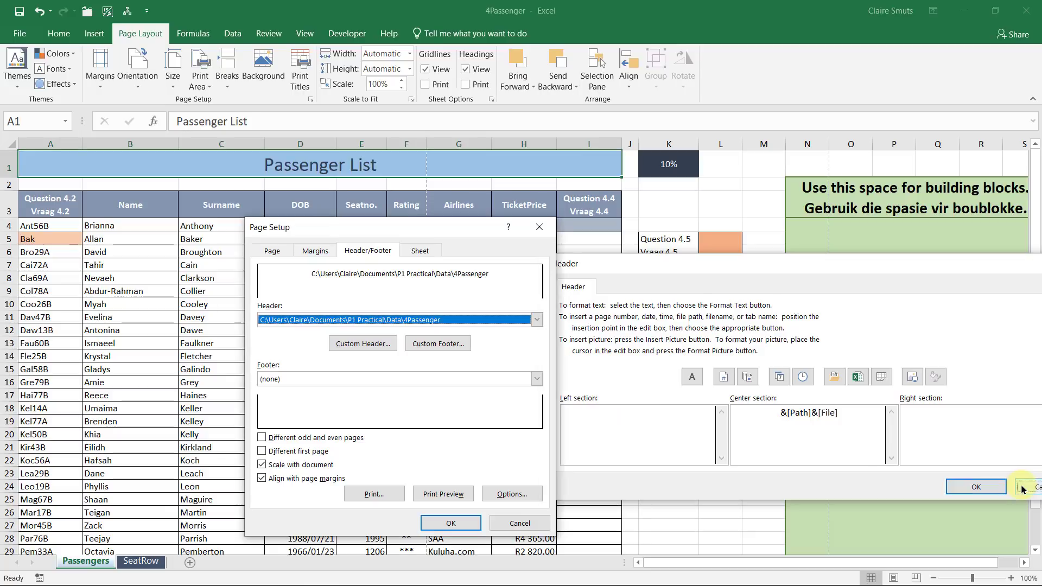
left_click(443, 524)
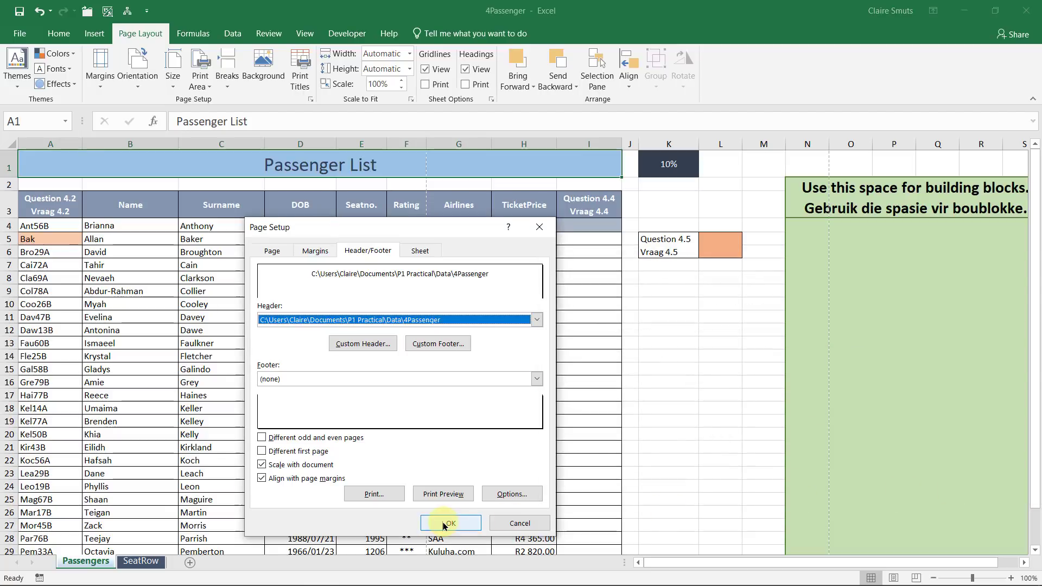
left_click(443, 524)
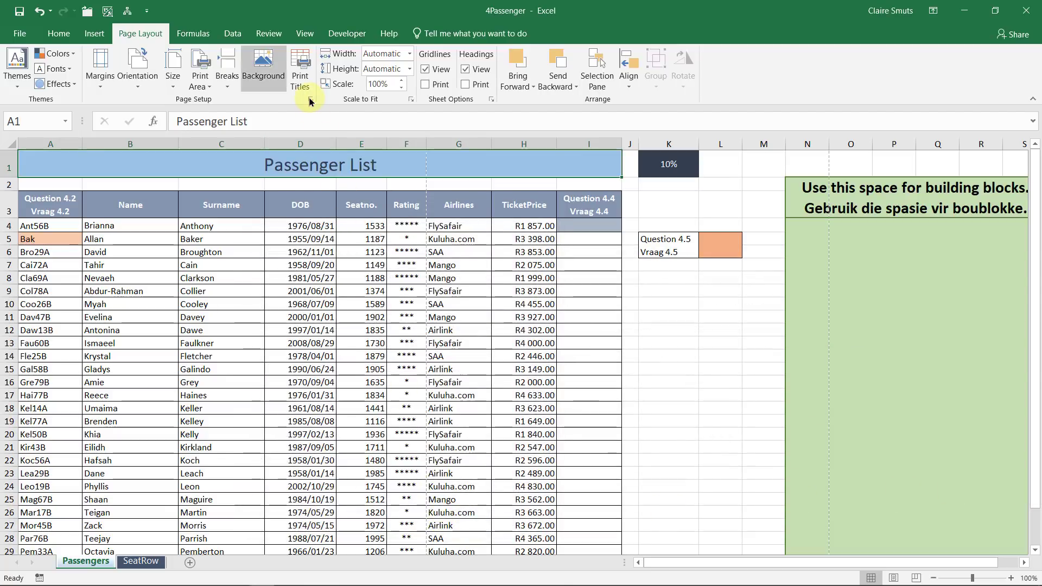
Recheck the file-path header in Page Setup, then return to the question paper PDFs.
left_click(310, 100)
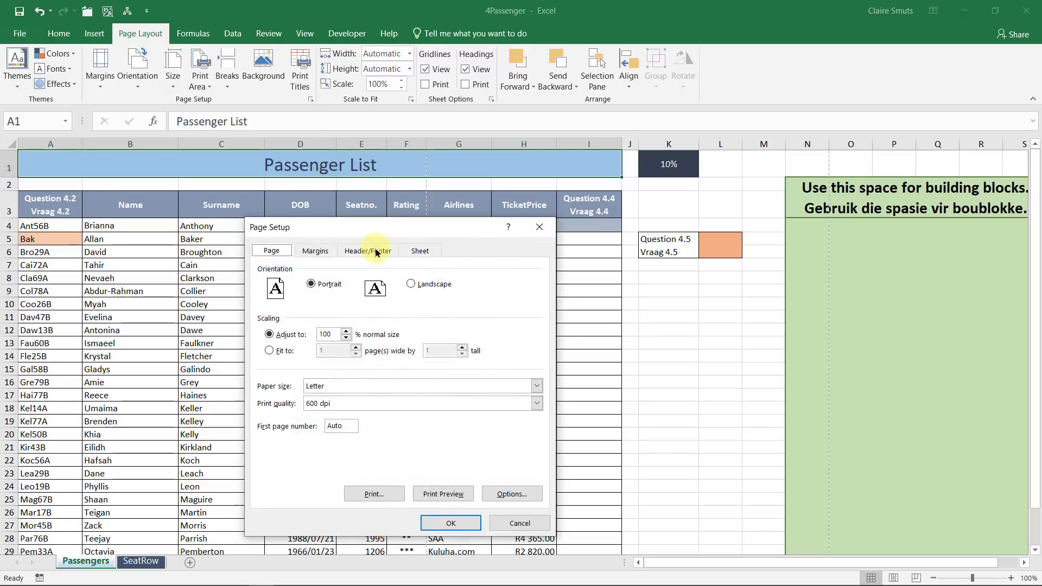
left_click(375, 252)
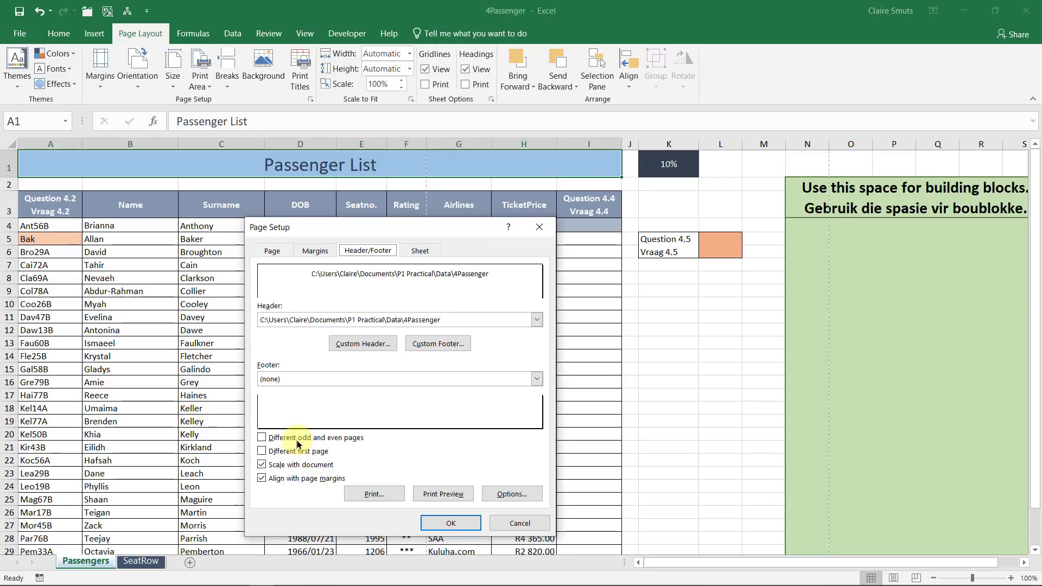
left_click(519, 524)
key("alt+Tab")
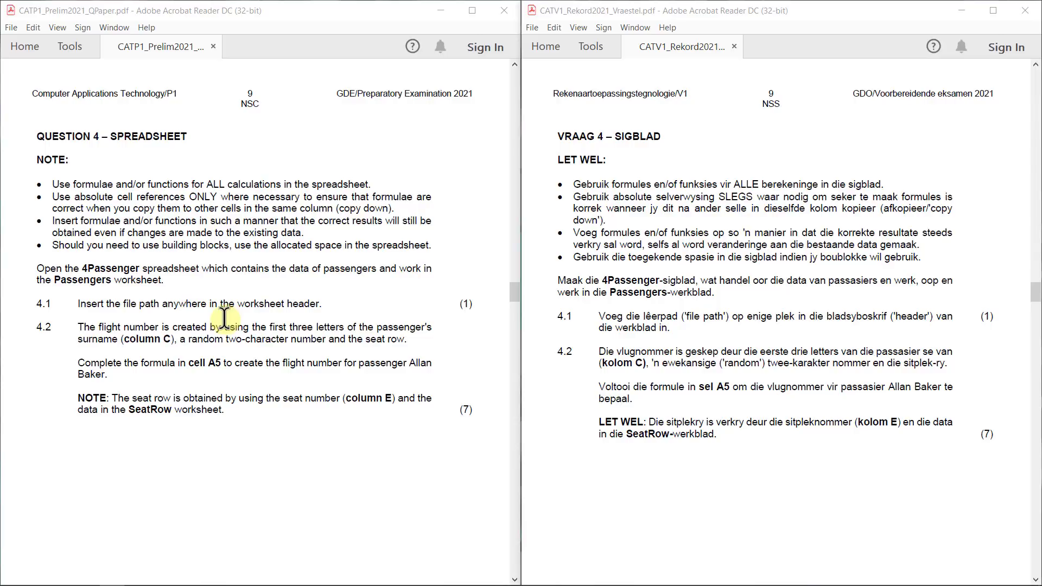
Highlight the question 4.2 flight-number description, then switch back to the 4Passenger workbook.
left_click_drag(78, 327, 406, 340)
left_click(304, 332)
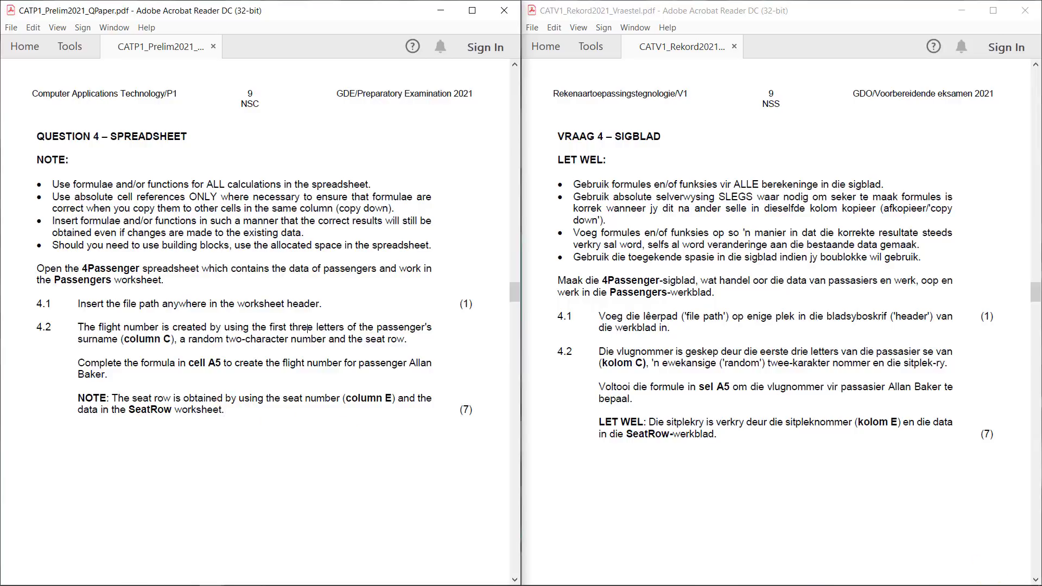
key("alt+Tab")
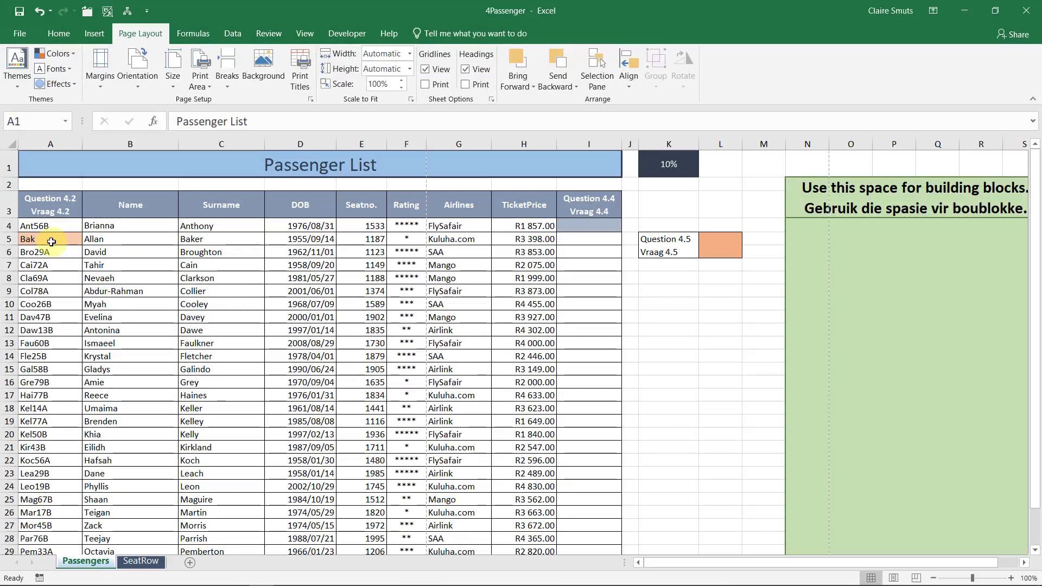
Enter =RANDBETWEEN(10,99) in building-block cell N5, which shows 36.
left_click(51, 242)
left_click(253, 122)
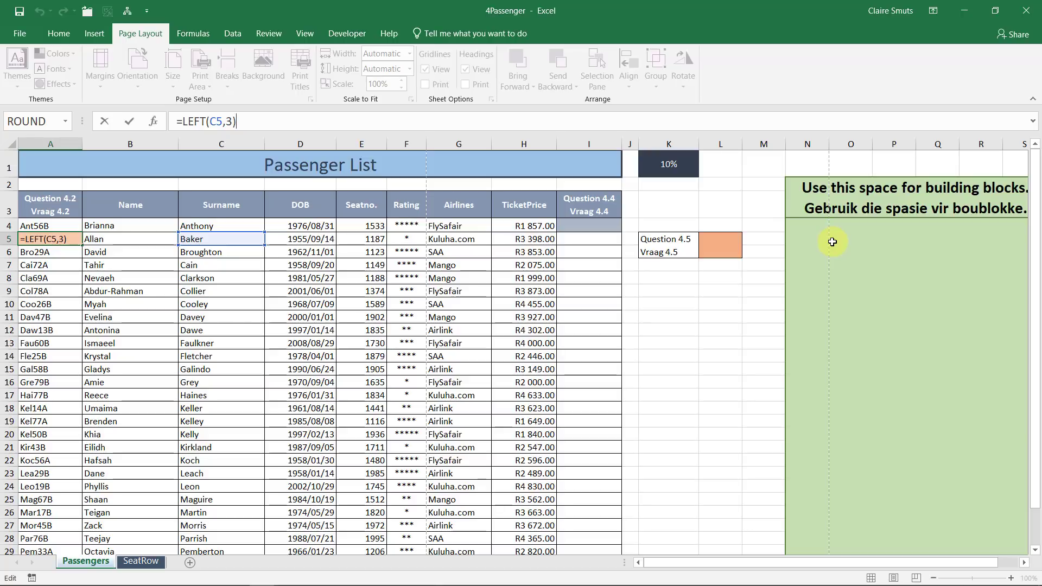
key("Tab")
key("Tab")
key("Tab")
key("Tab")
key("Tab")
key("Tab")
key("Tab")
key("Tab")
key("Tab")
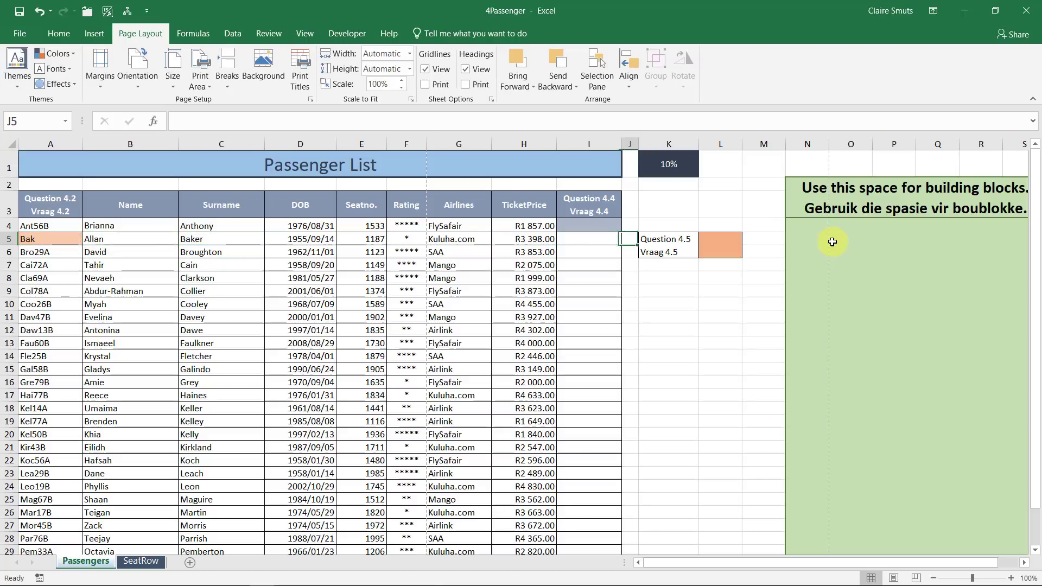
key("Tab")
key("Tab")
key("Tab")
key("Tab")
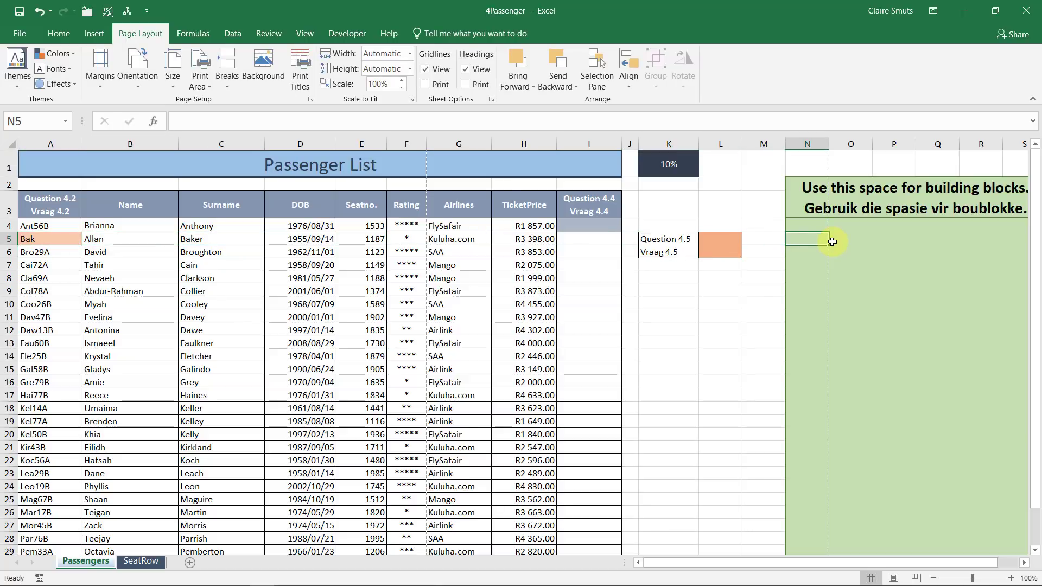
type("=rand")
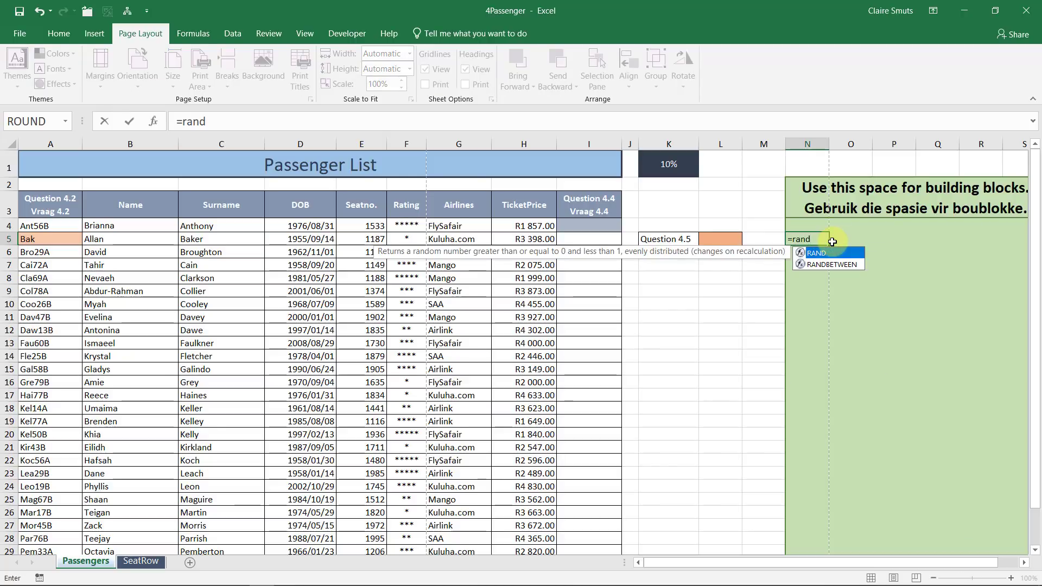
key("Down")
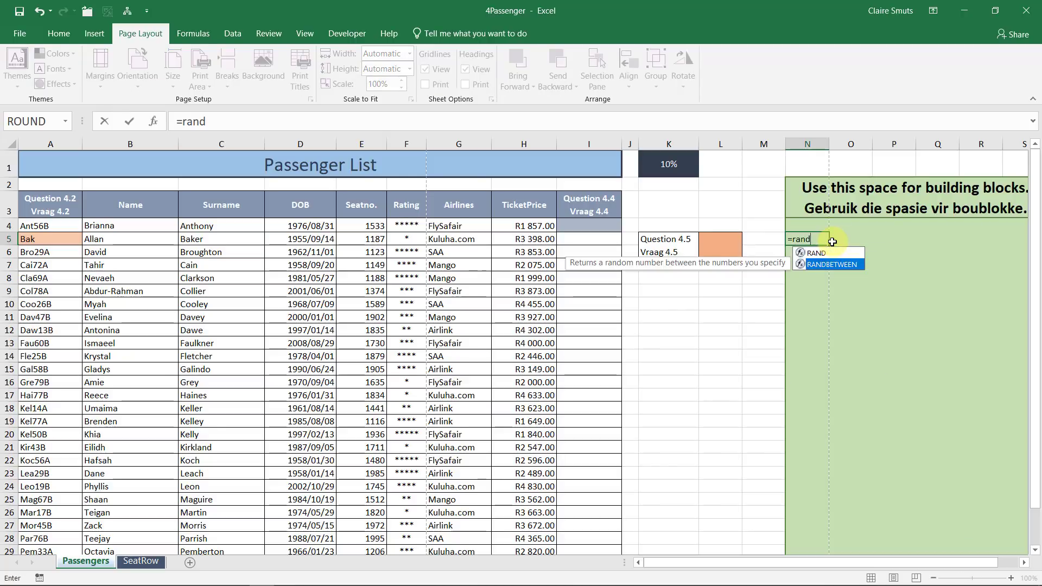
key("Tab")
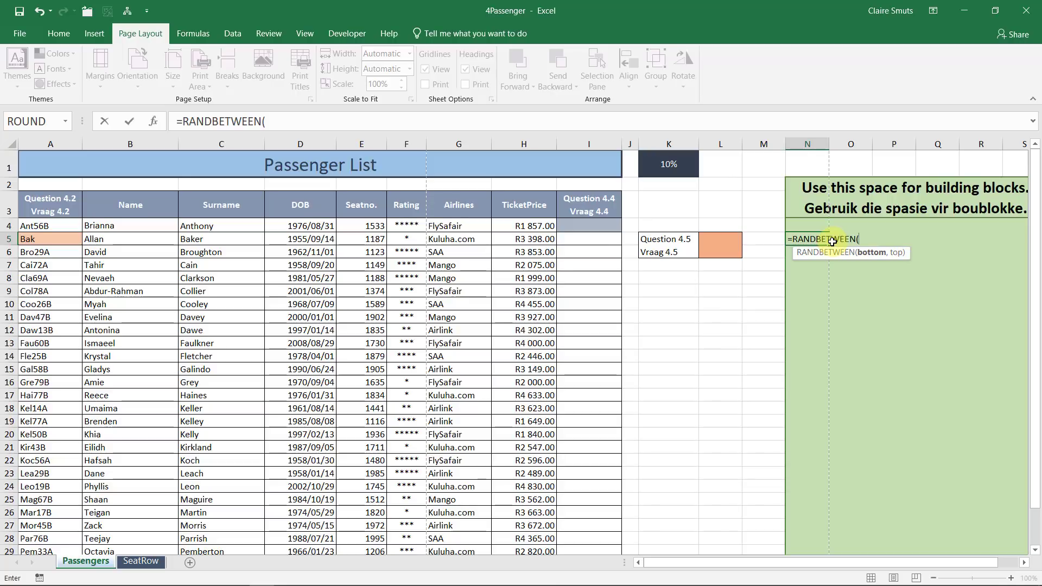
type("10,")
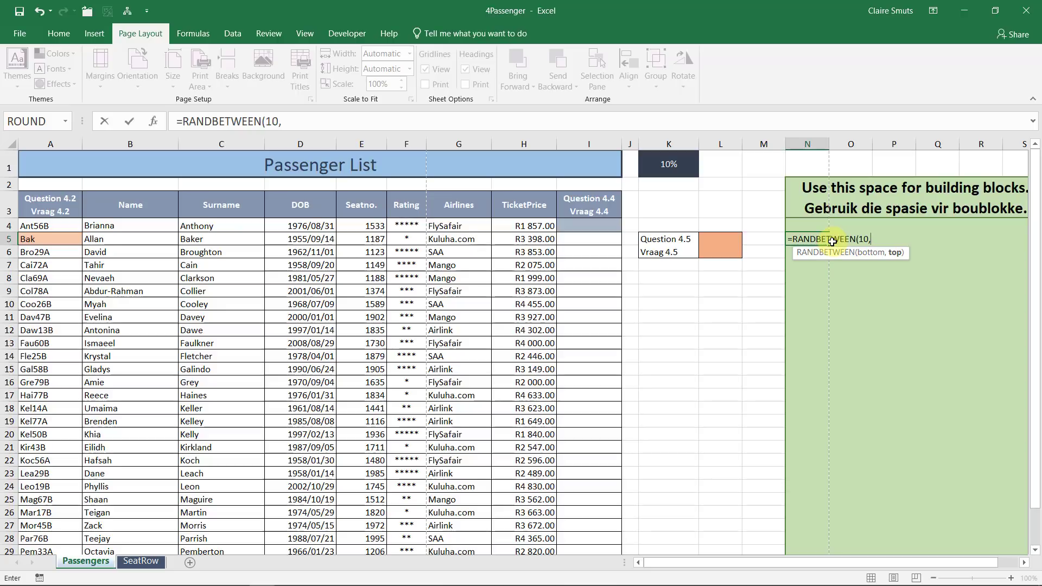
type("99")
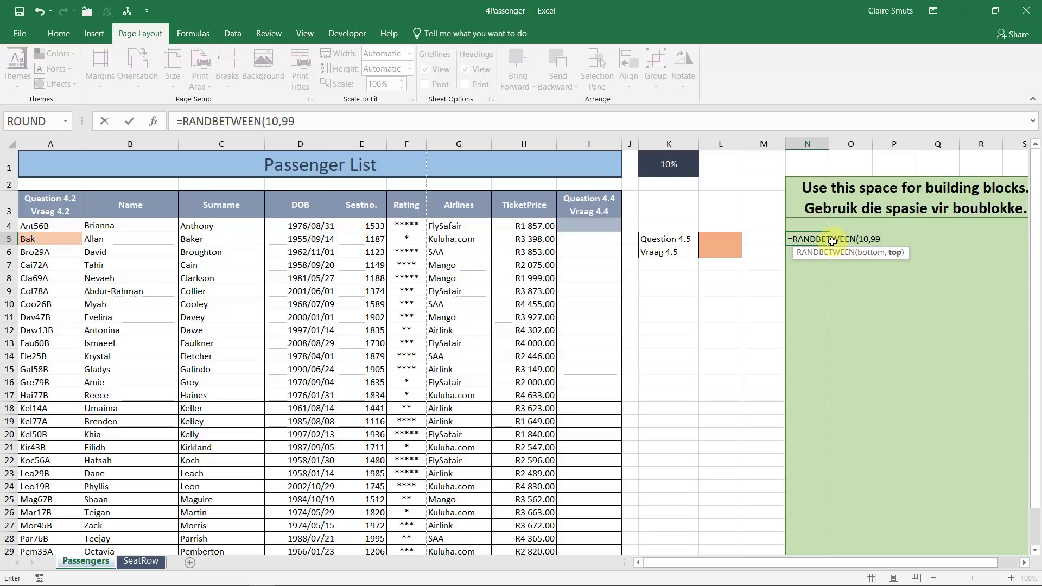
type(")")
key("ctrl+Return")
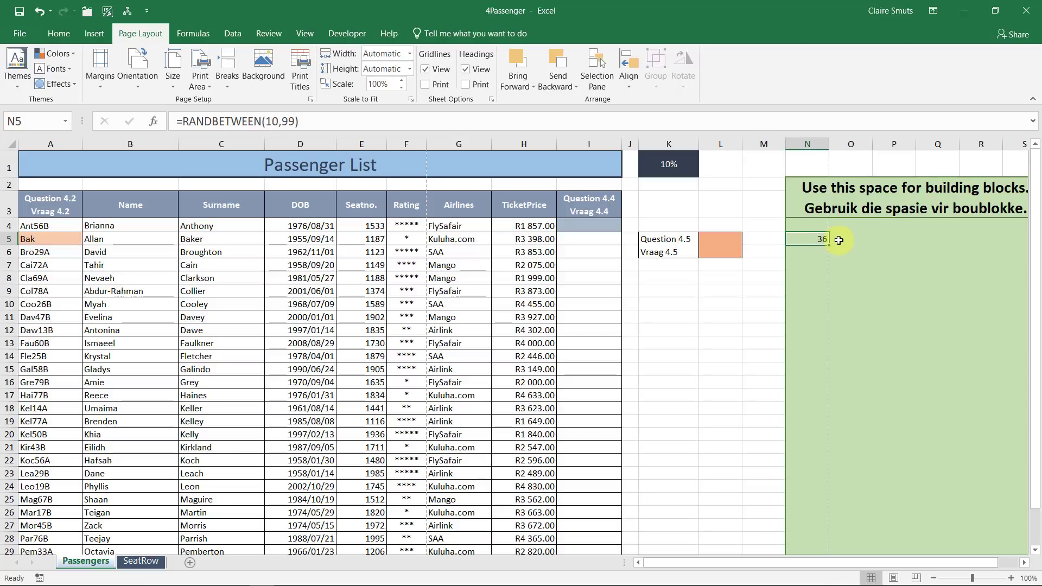
left_click(839, 240)
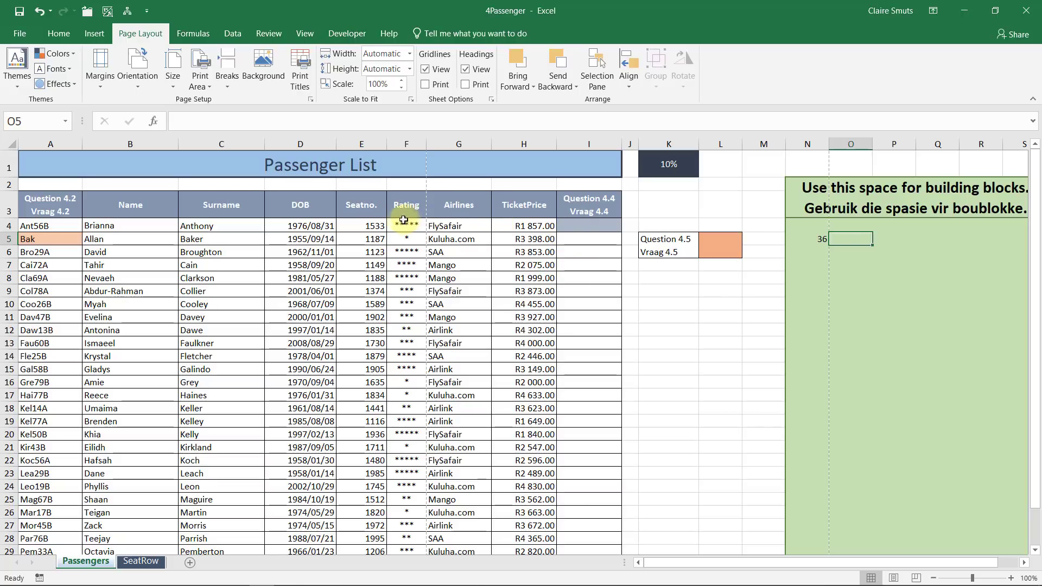
left_click(367, 238)
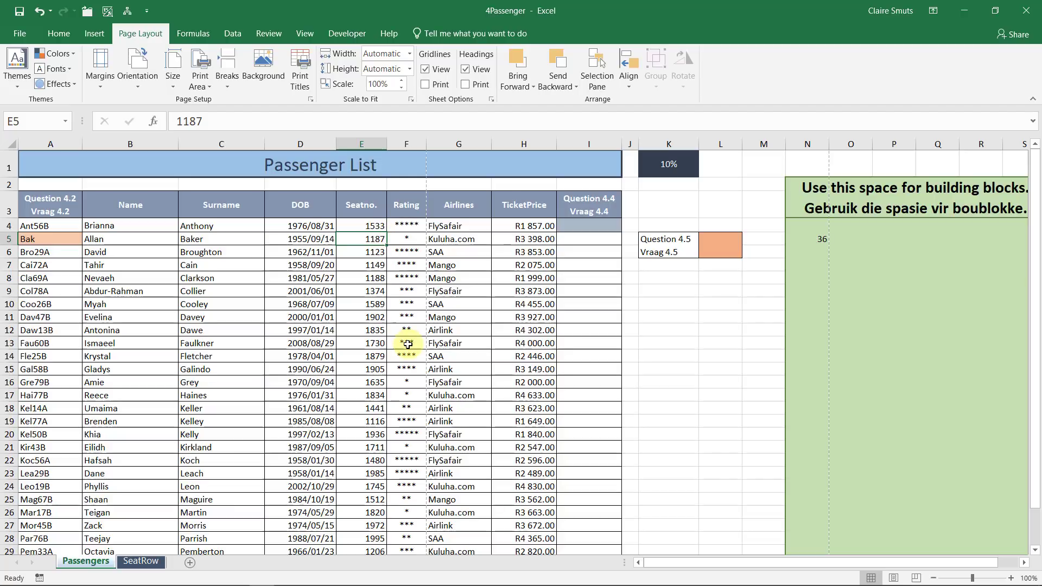
left_click(133, 565)
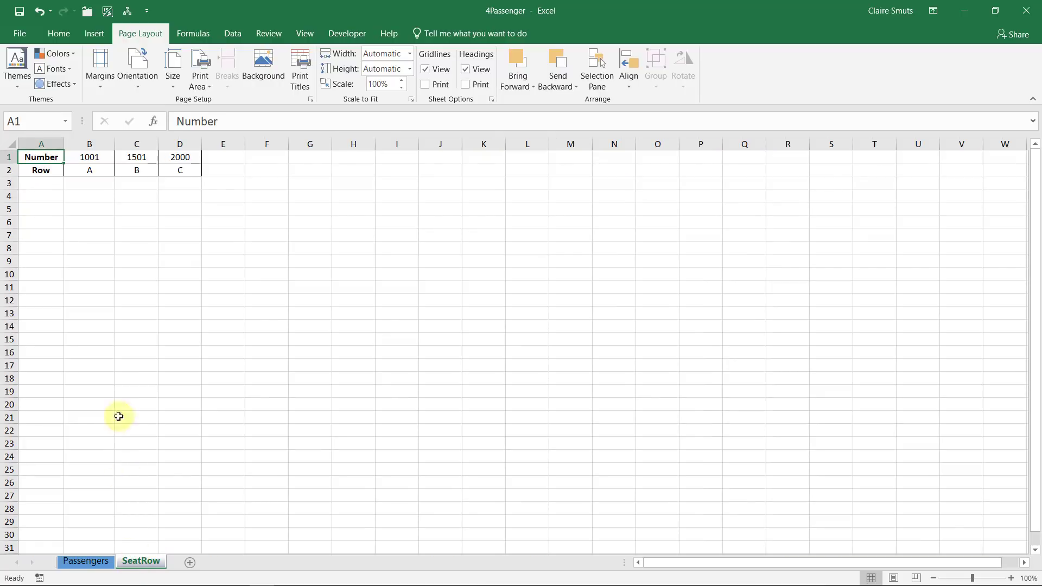
left_click(95, 170)
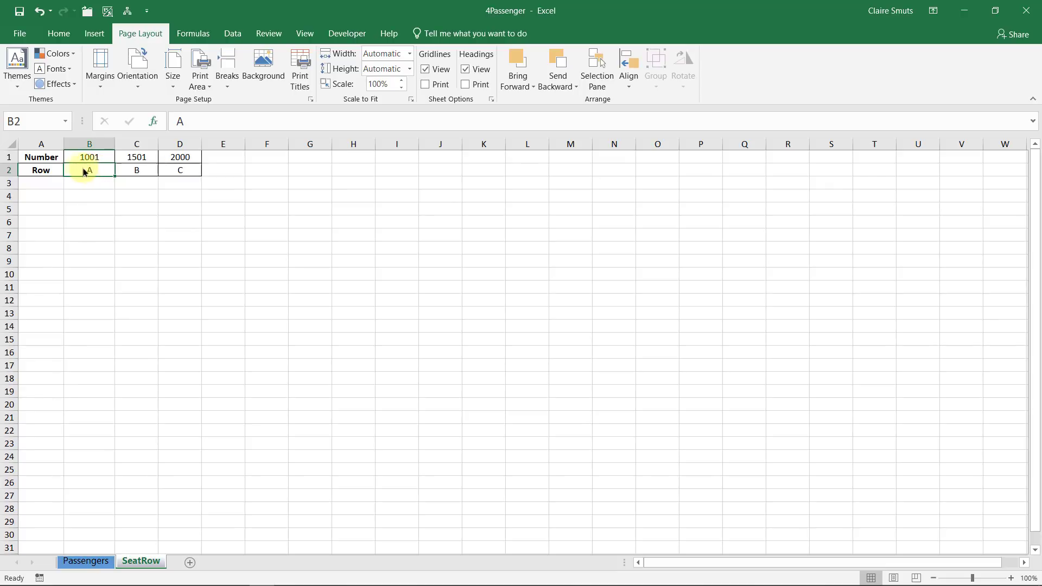
left_click_drag(30, 159, 197, 166)
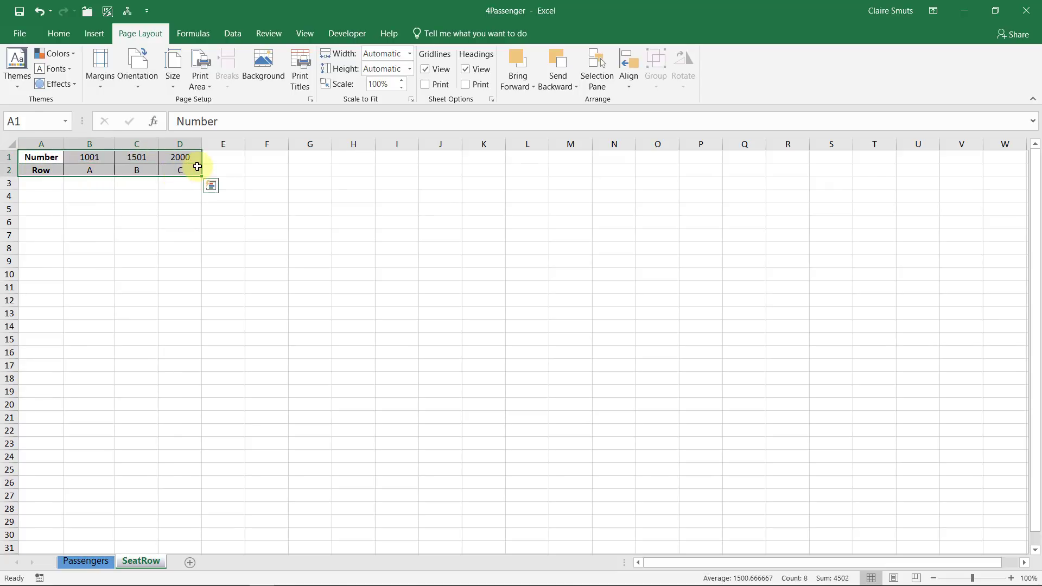
left_click(110, 209)
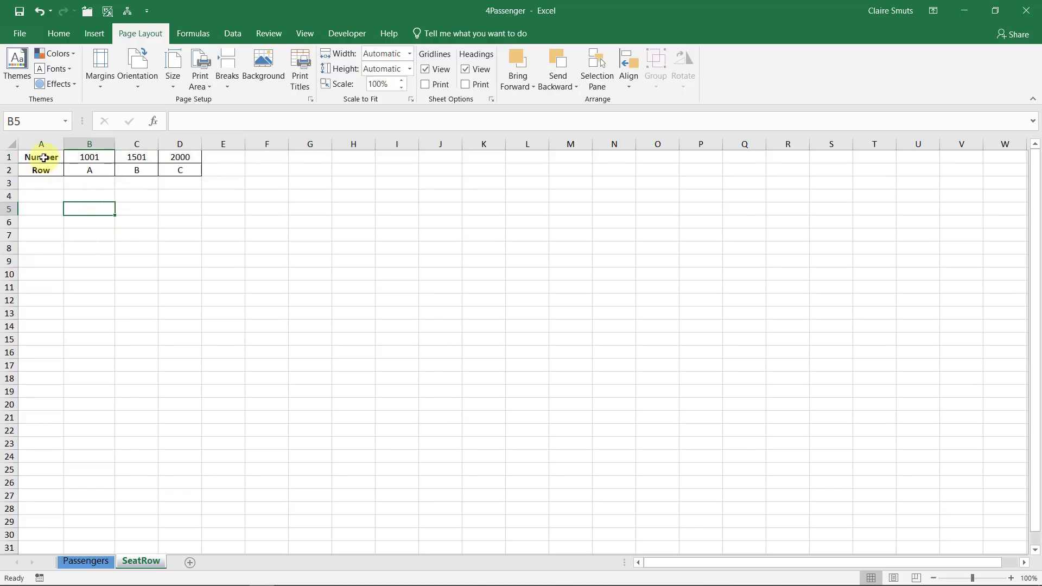
left_click_drag(43, 158, 196, 172)
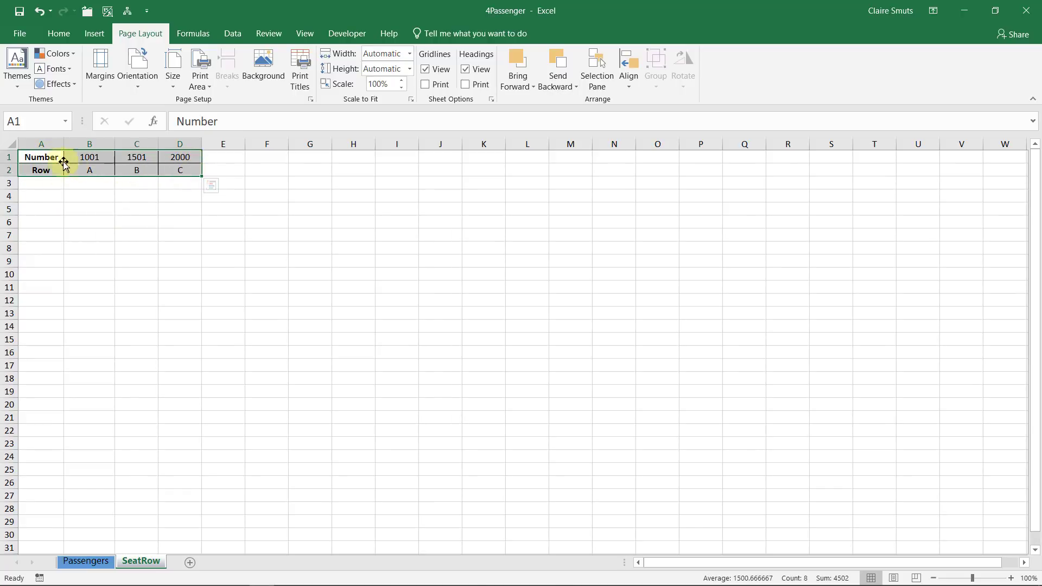
left_click(42, 162)
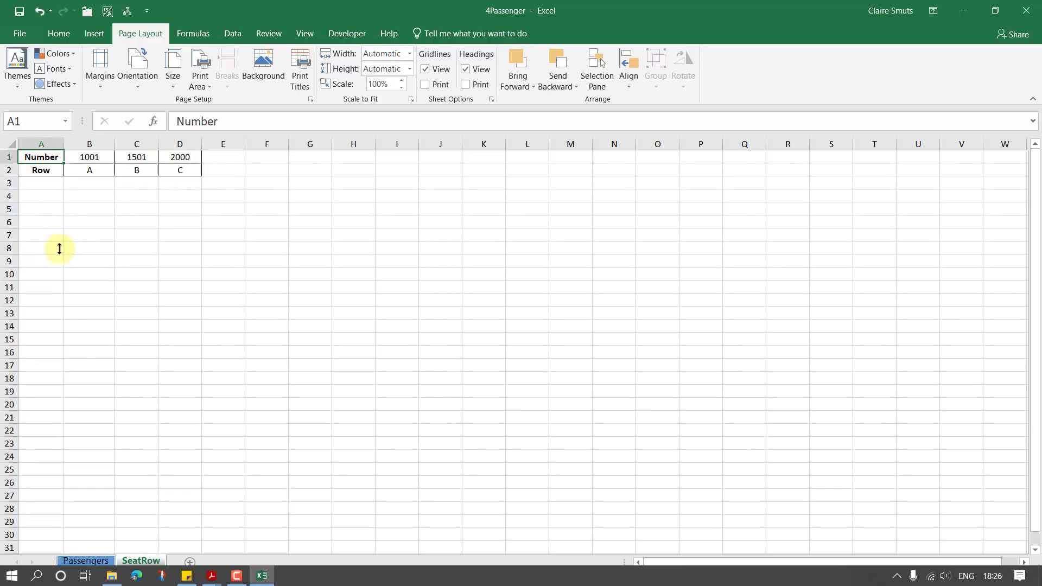
left_click(86, 560)
Start an =HLOOKUP( formula in O5 with E5 as lookup value, then clear the arguments.
left_click(840, 237)
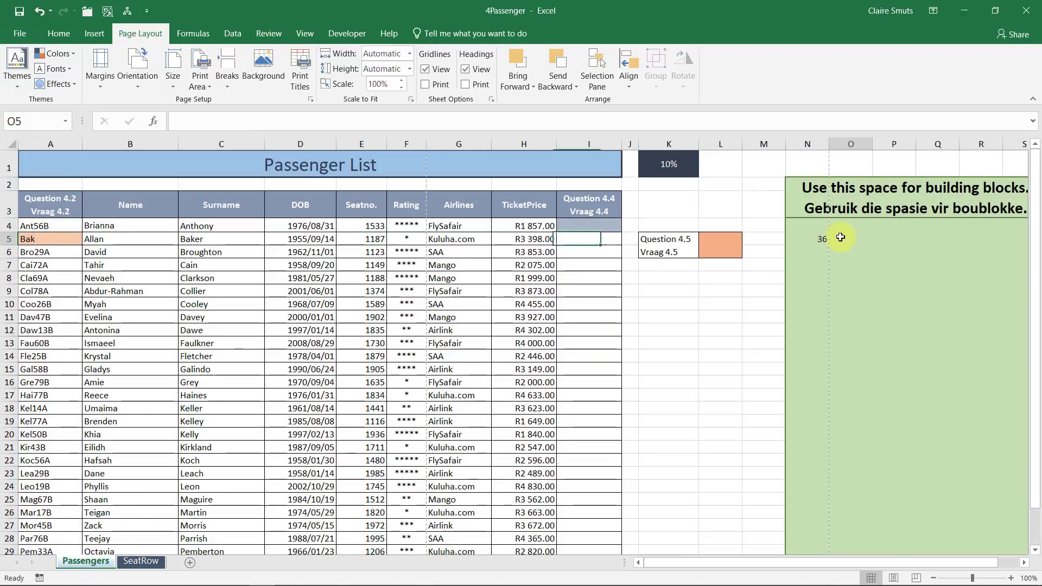
type("=")
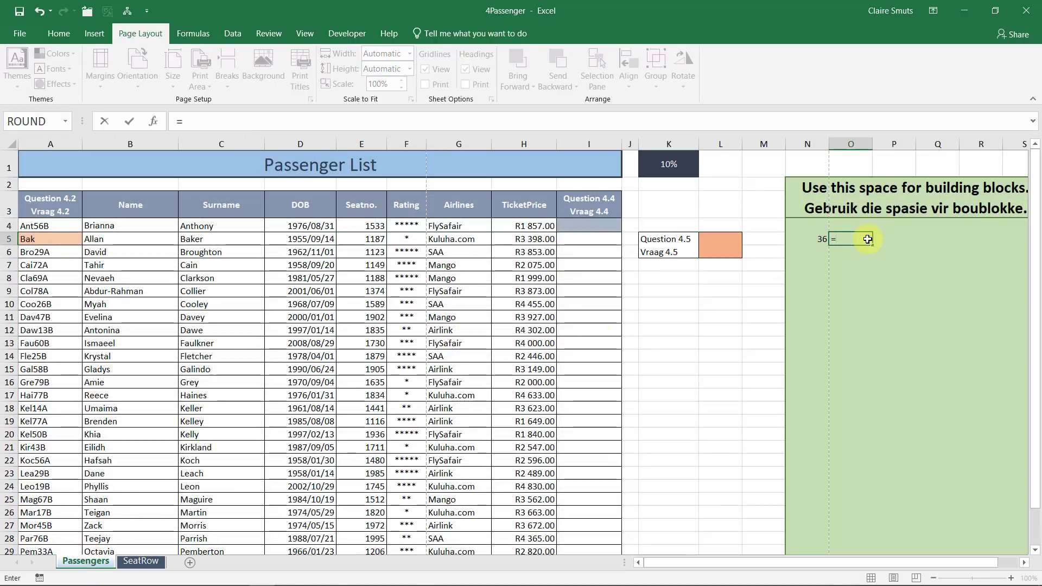
type("hlo")
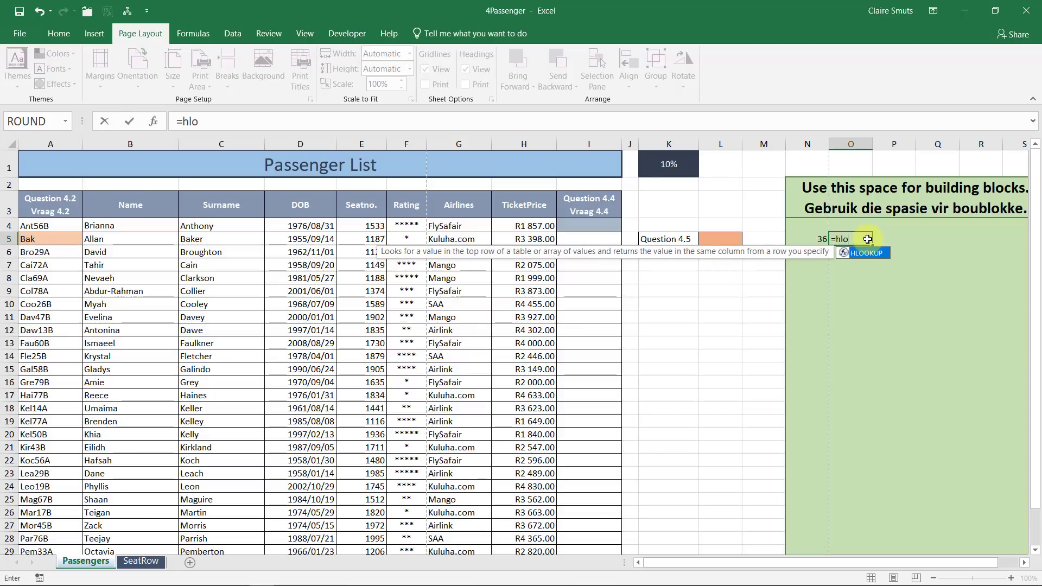
key("Tab")
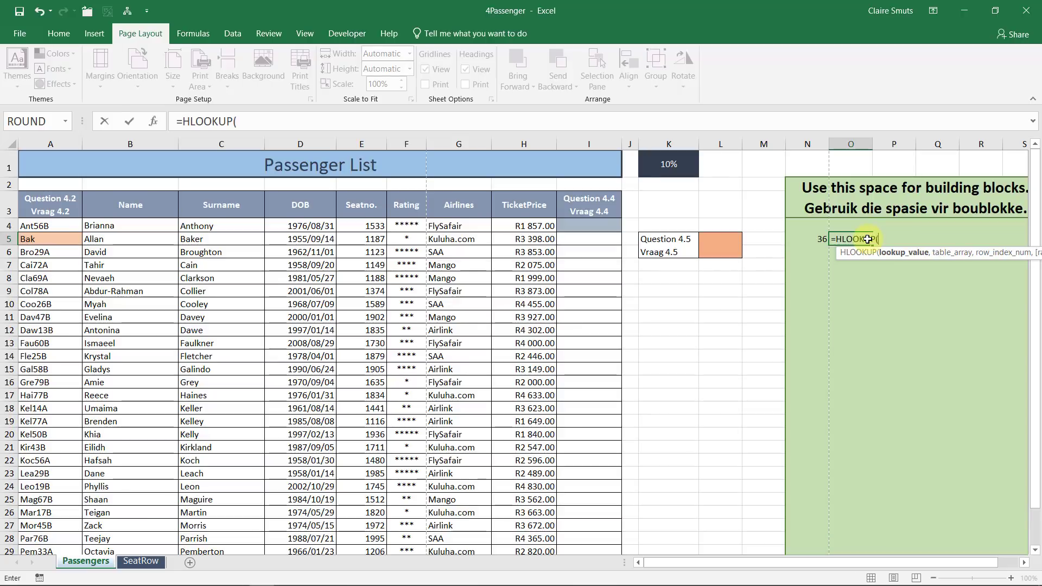
left_click(375, 238)
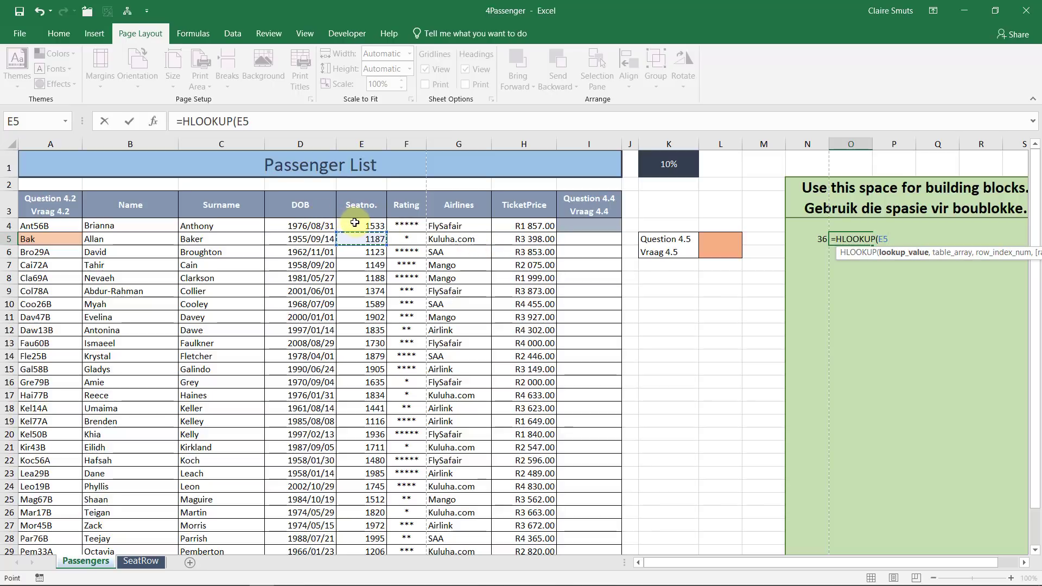
type(",")
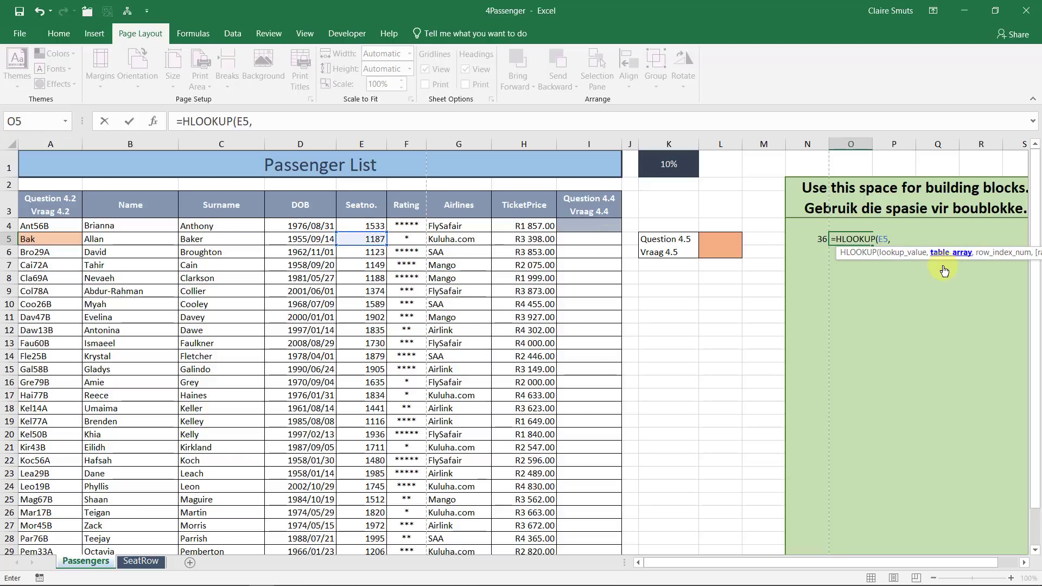
key("BackSpace")
key("BackSpace")
key("BackSpace")
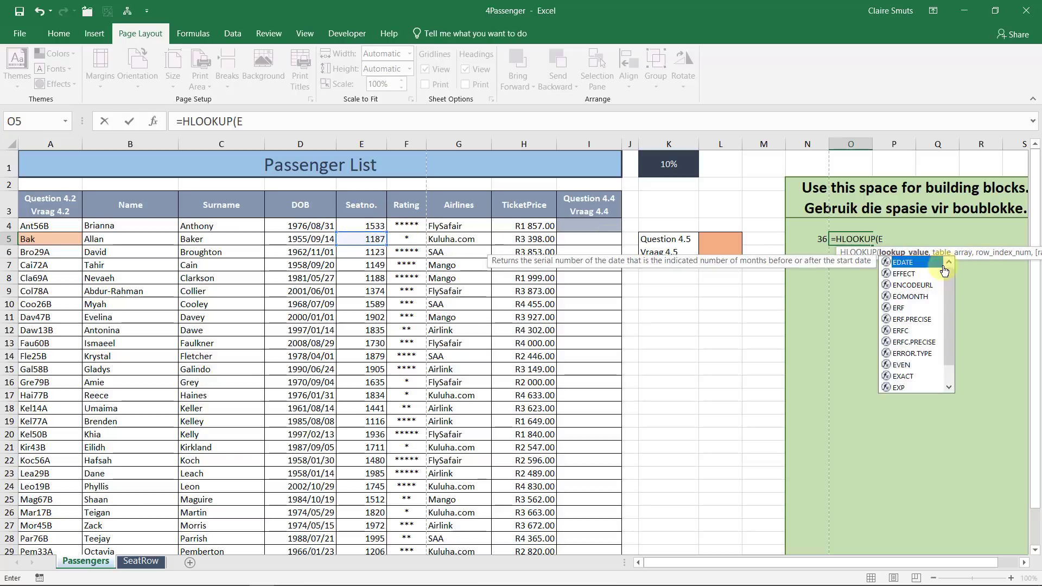
Give O5's HLOOKUP the lookup value E5 and the absolute table SeatRow!$A$1:$D$2.
left_click(155, 121)
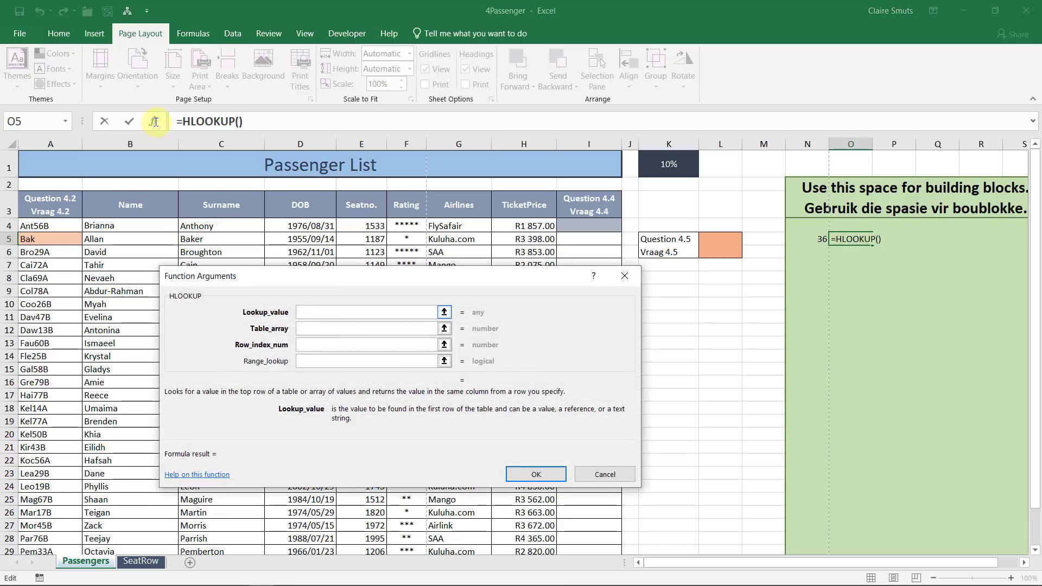
left_click(361, 243)
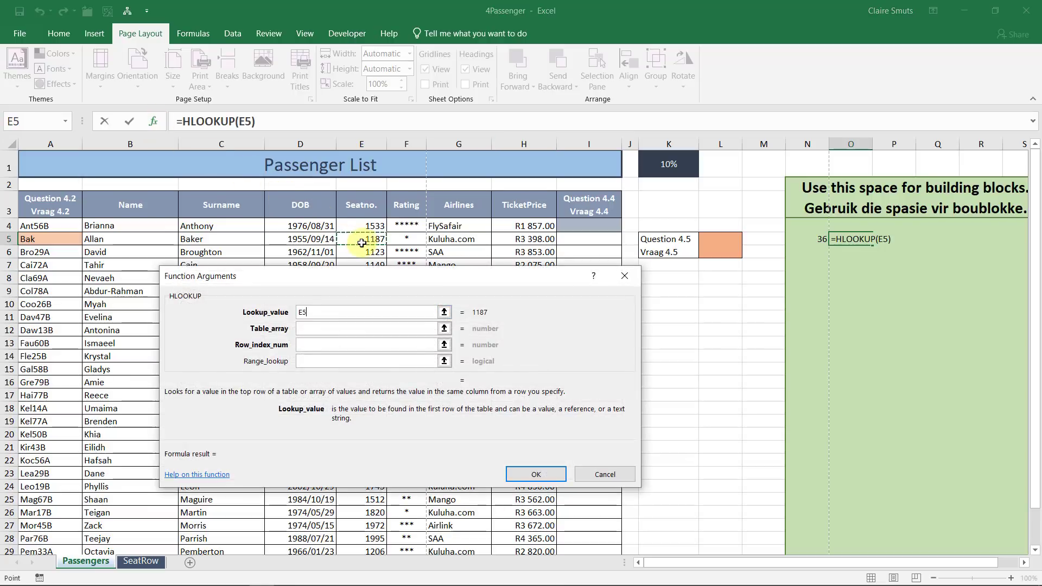
left_click(329, 328)
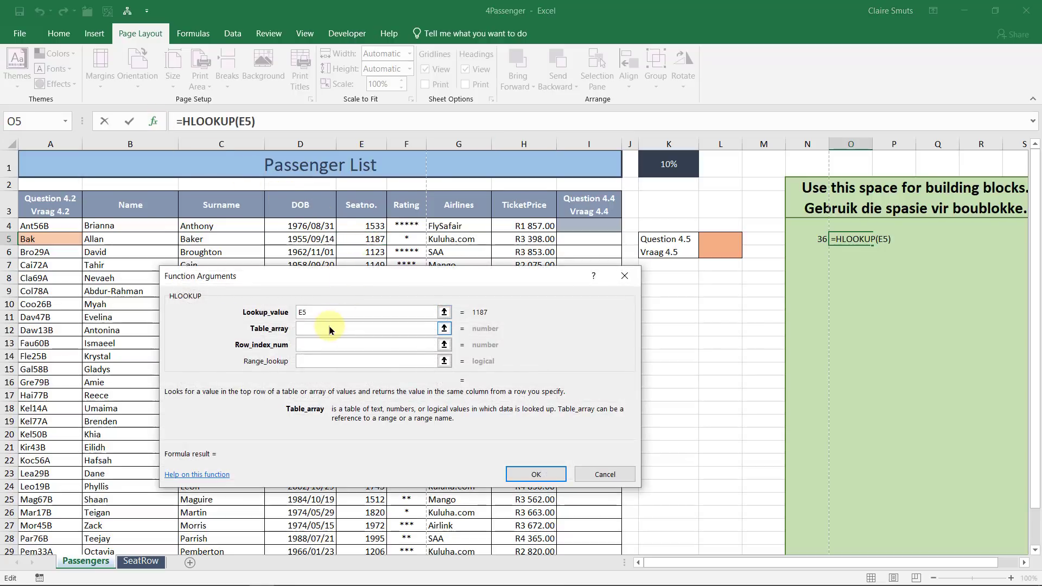
left_click(141, 560)
left_click_drag(42, 157, 181, 172)
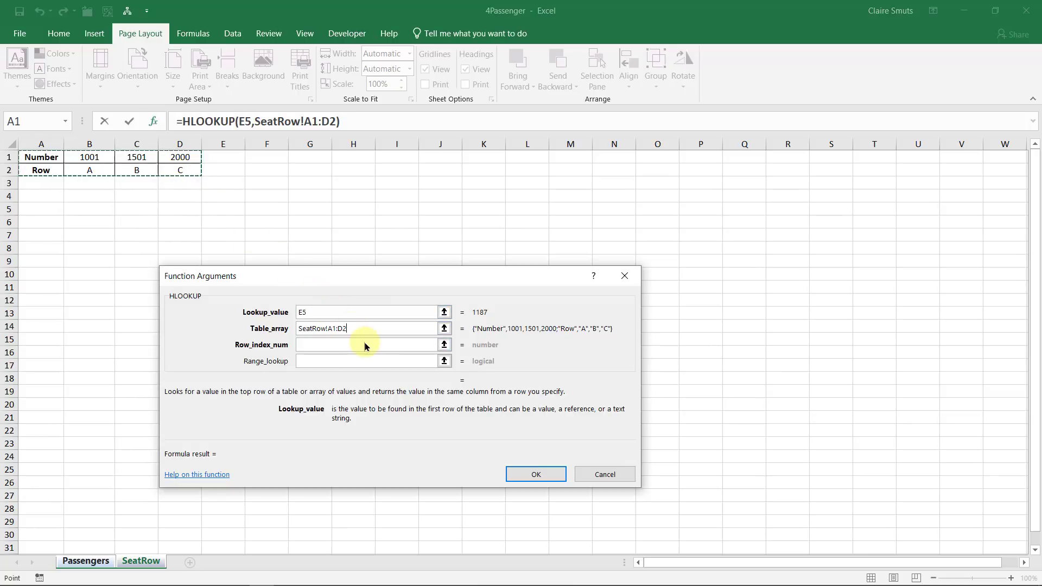
key("Tab")
key("F4")
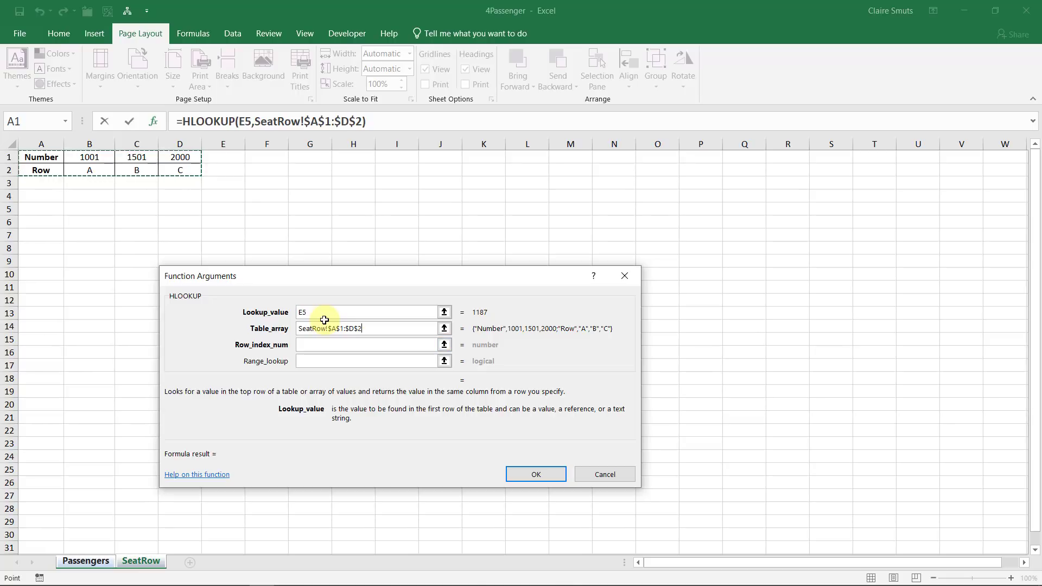
Set row index 2 and match type TRUE, so O5 returns row letter A.
left_click(311, 344)
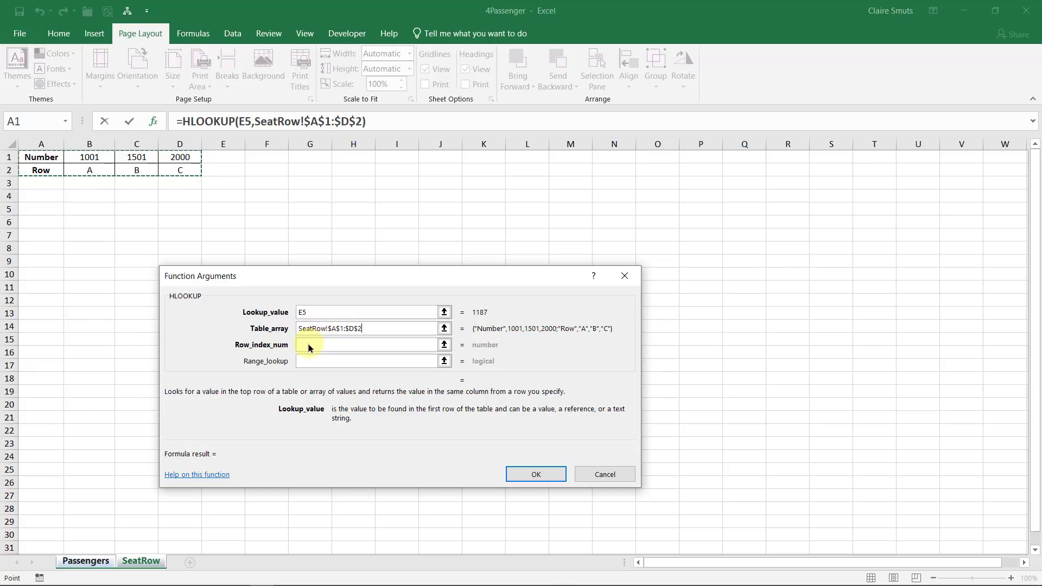
type("2")
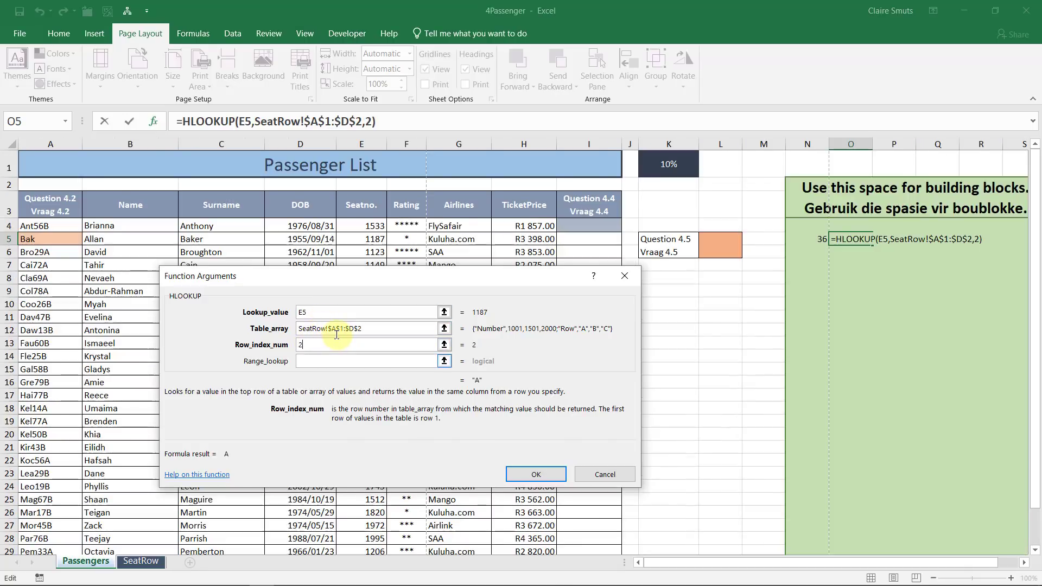
key("Tab")
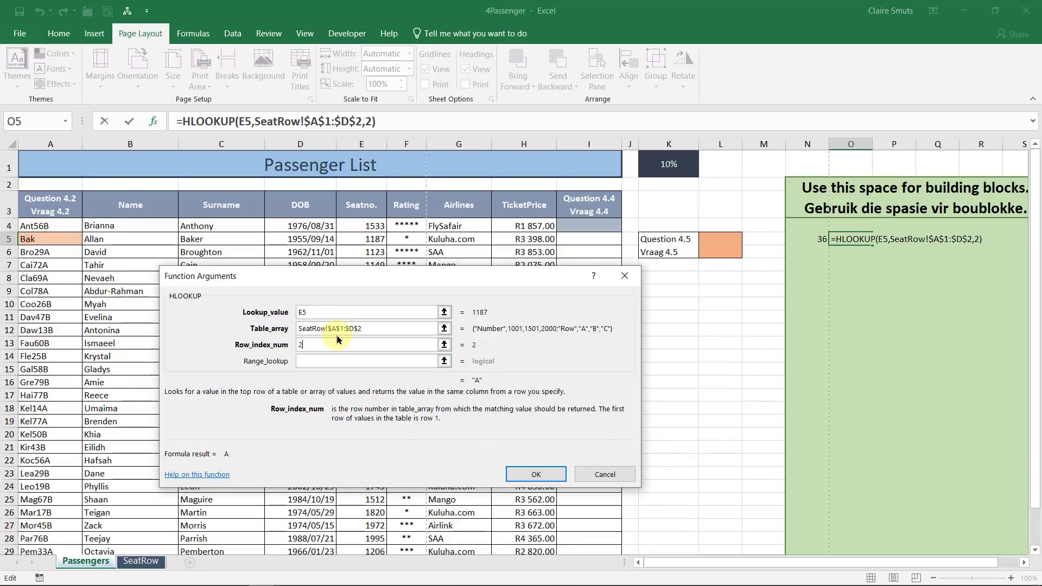
left_click(354, 360)
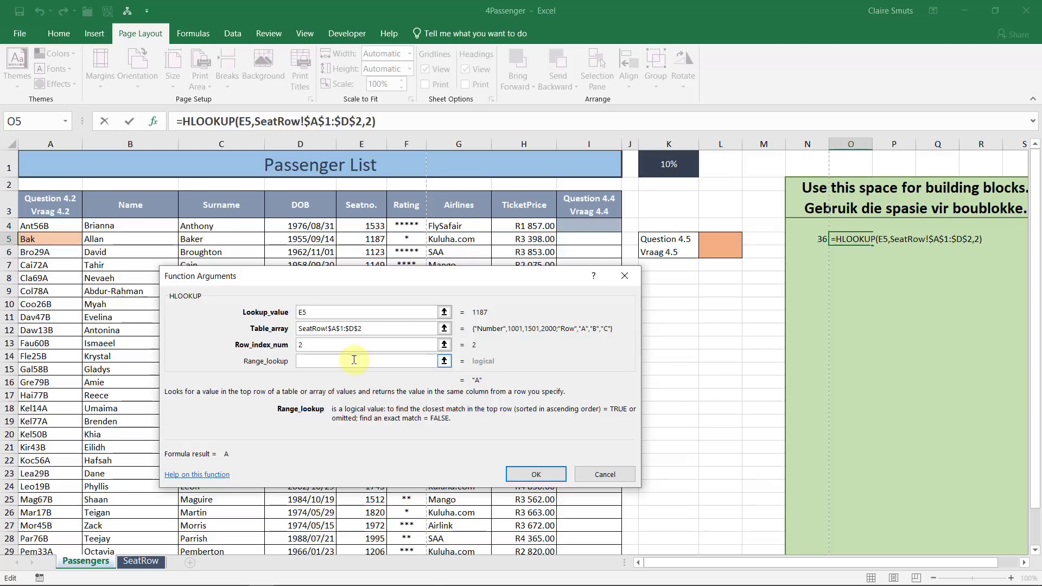
type("fal")
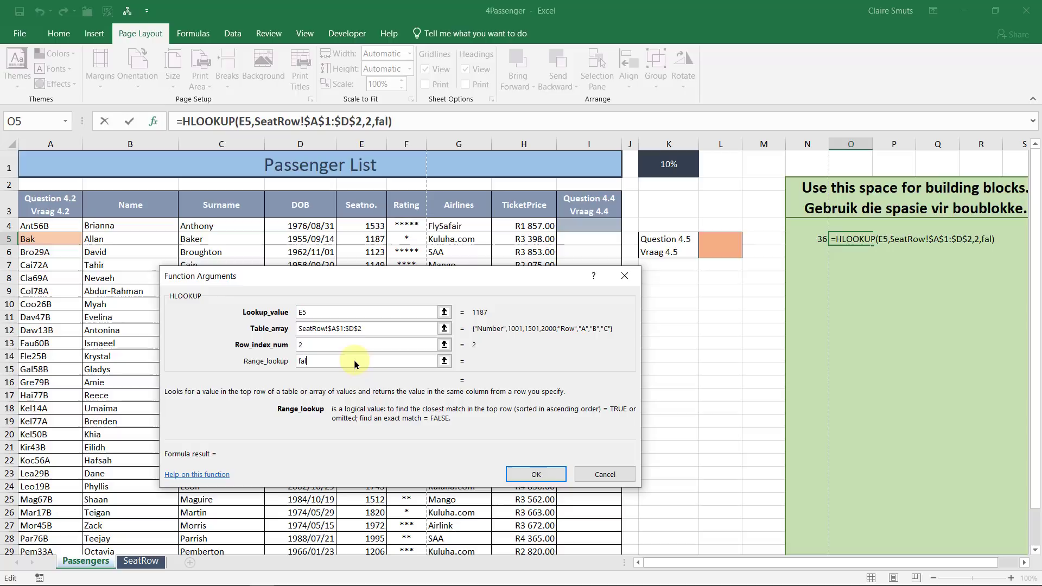
key("BackSpace")
key("BackSpace")
key("BackSpace")
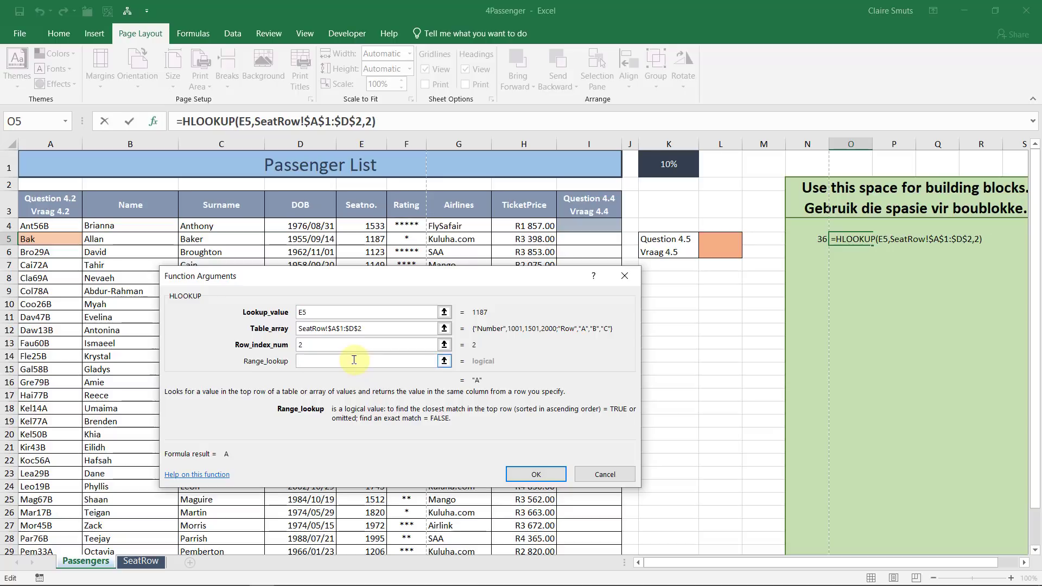
type("true")
key("Return")
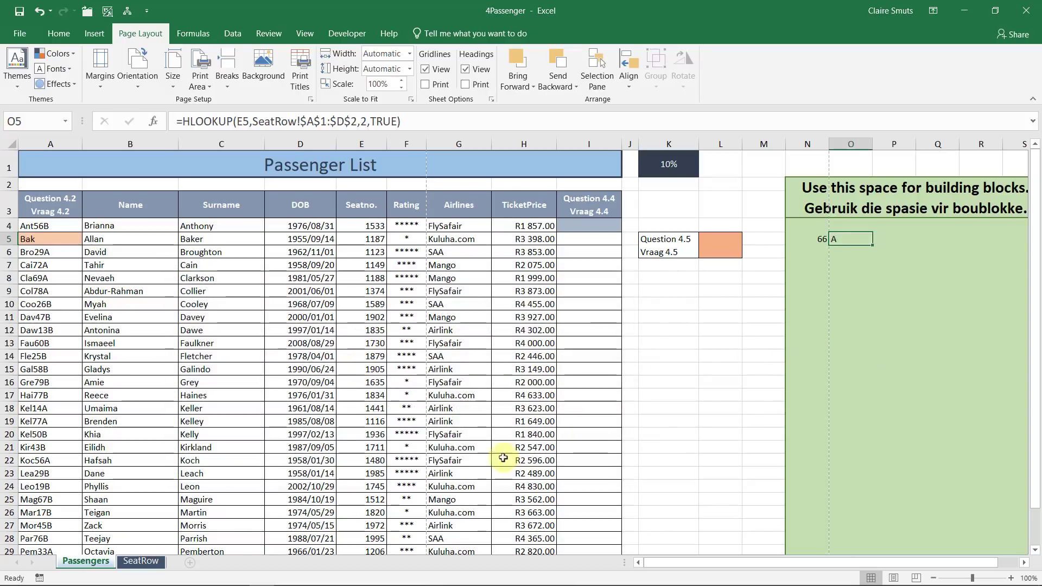
Check the SeatRow thresholds 1001 and 1501 and the N5 and O5 building blocks.
left_click(141, 561)
left_click(92, 157)
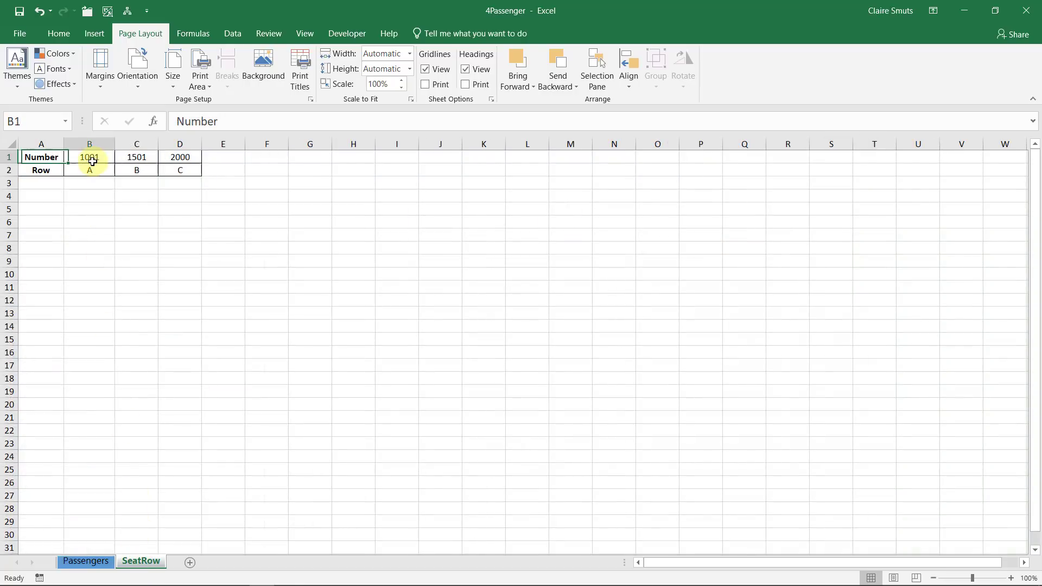
left_click(137, 157)
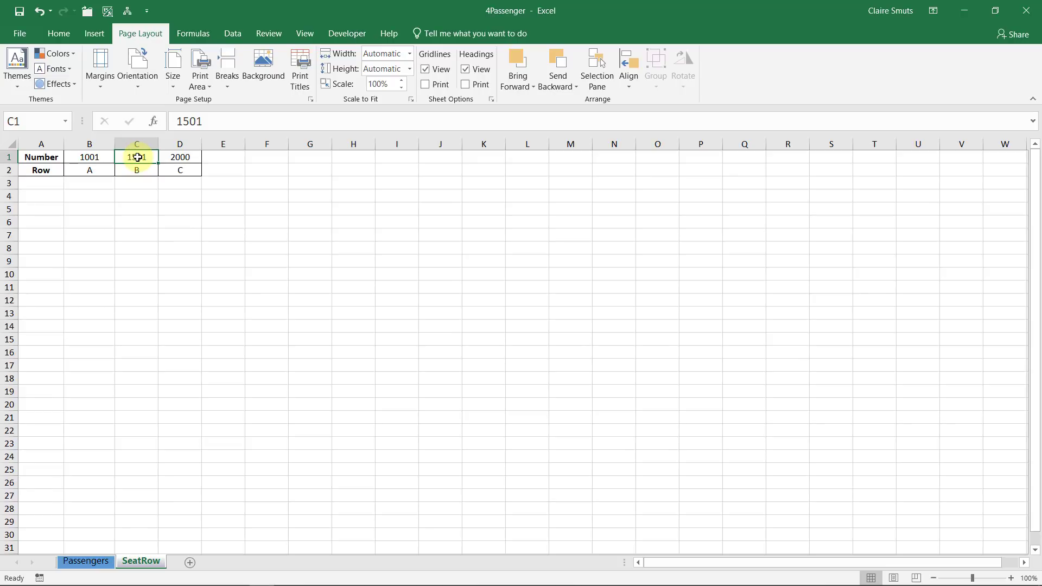
left_click(92, 564)
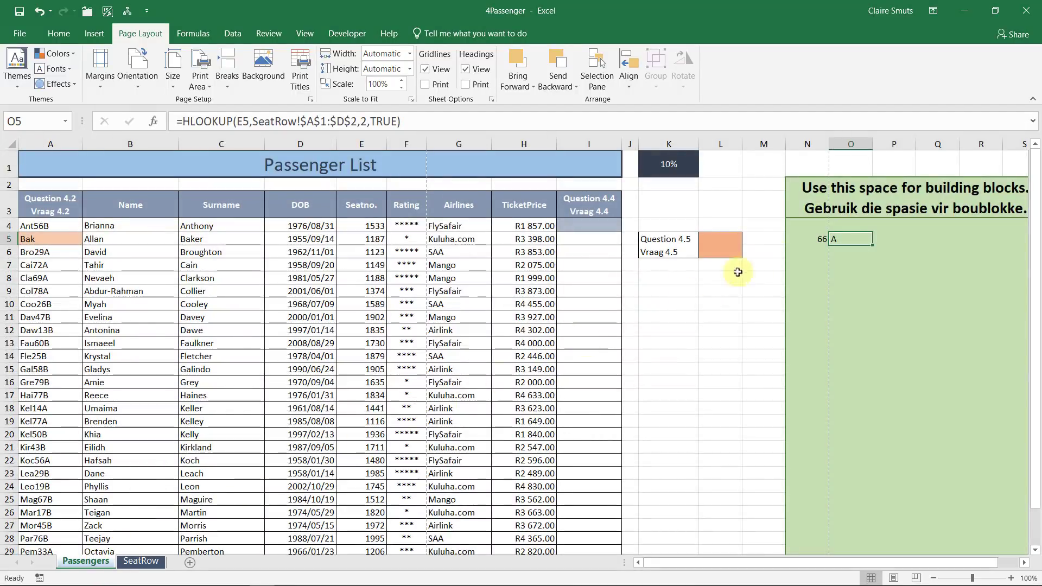
left_click(825, 237)
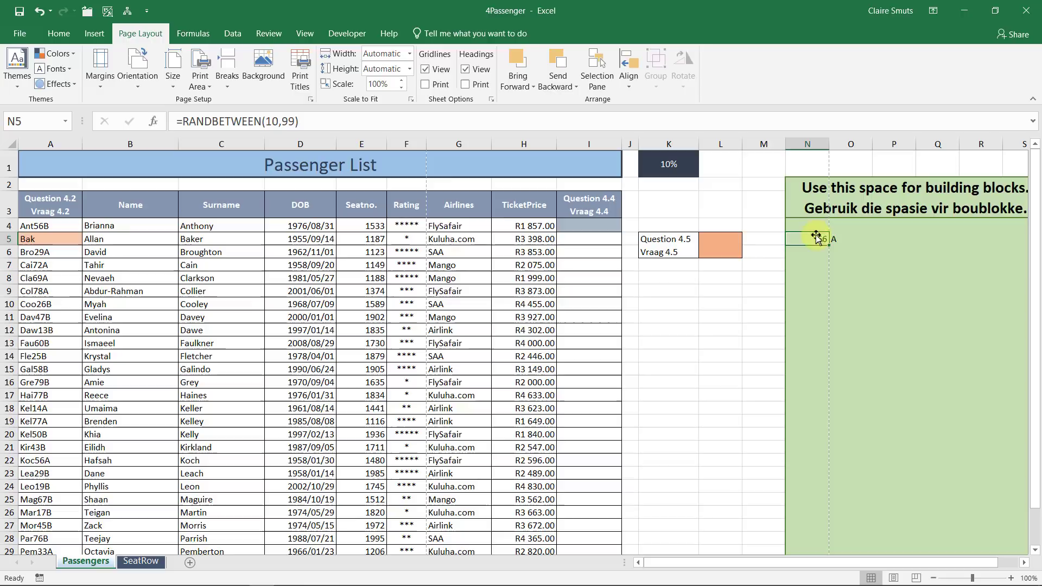
left_click(839, 239)
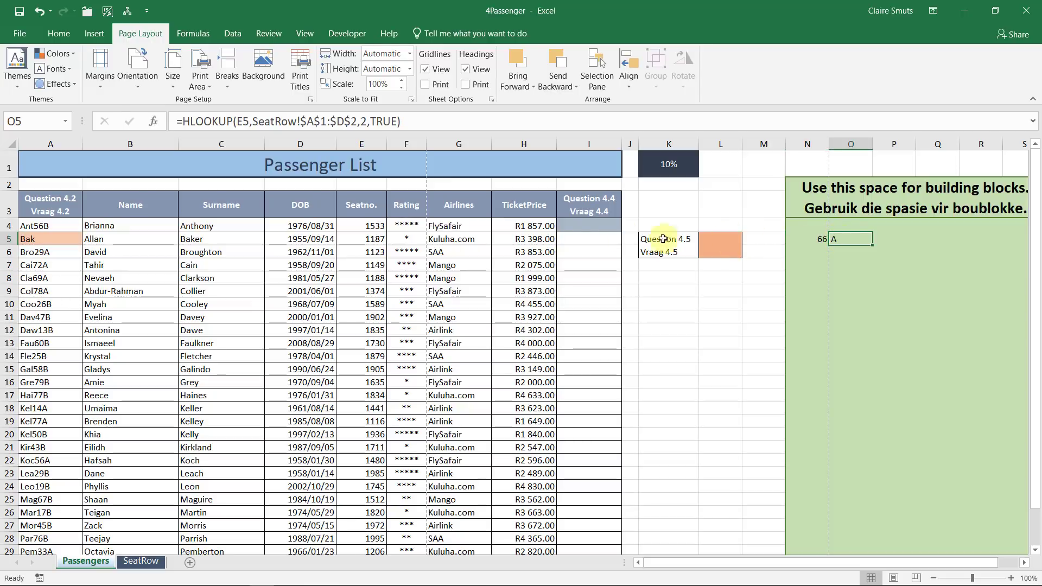
Change A5 to =LEFT(C5,3)&N5&O5, joining the surname letters with both blocks.
left_click(79, 239)
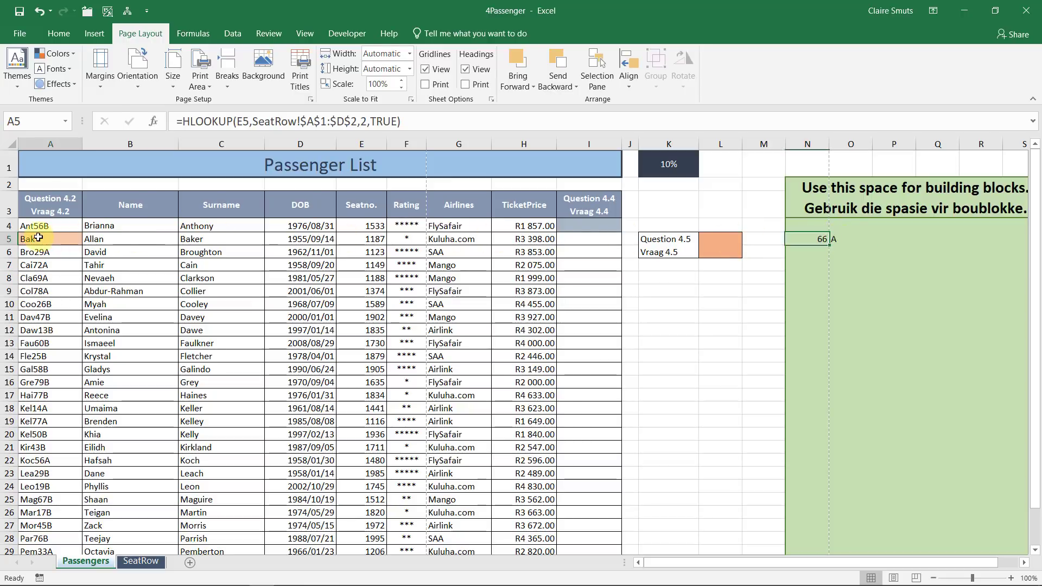
left_click(282, 124)
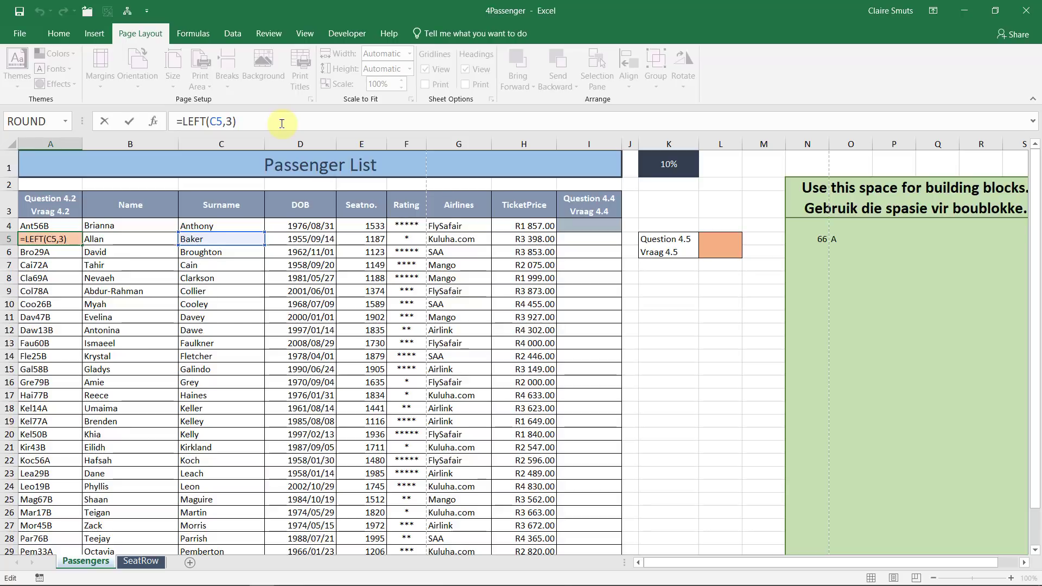
type("&")
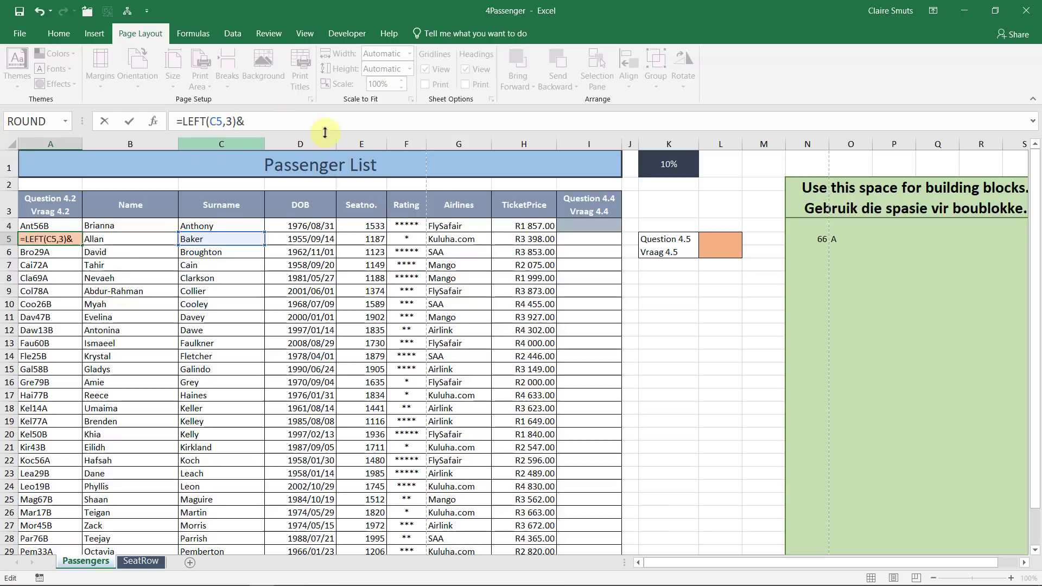
left_click(815, 238)
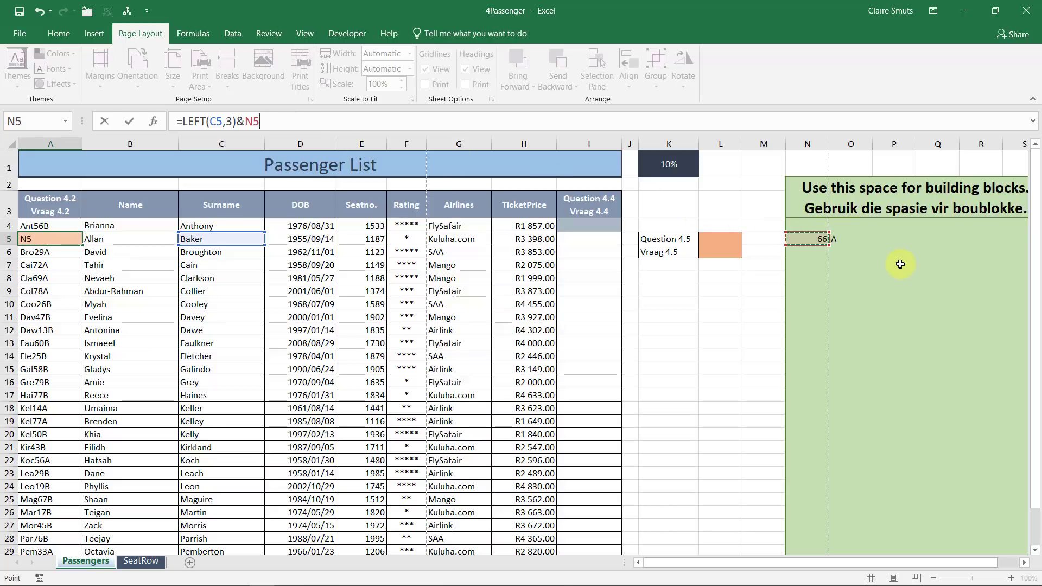
type("&")
left_click(862, 239)
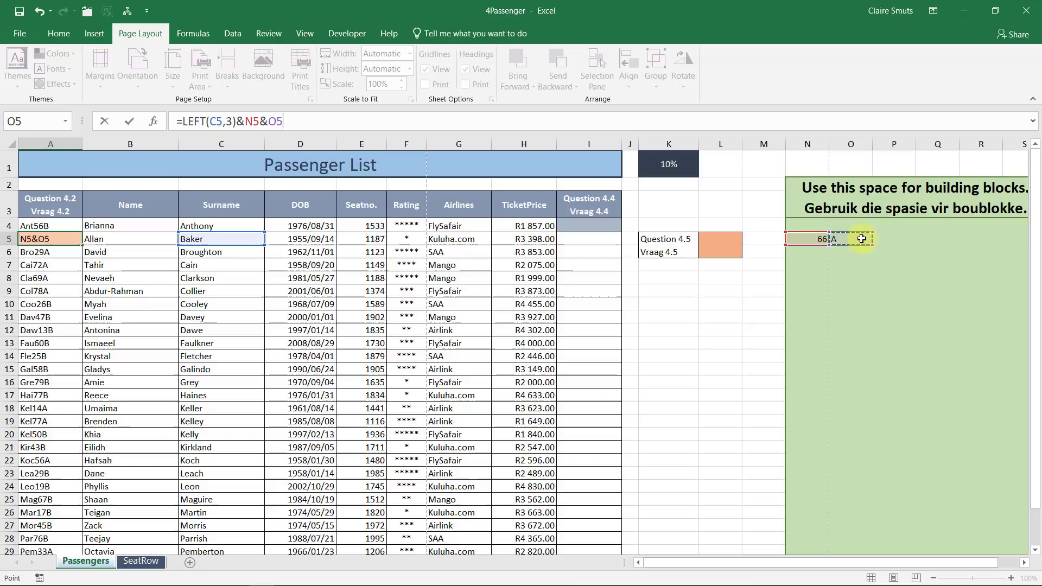
key("Tab")
Delete the &N5&O5 tail so A5 reads =LEFT(C5,3) again.
left_click(48, 239)
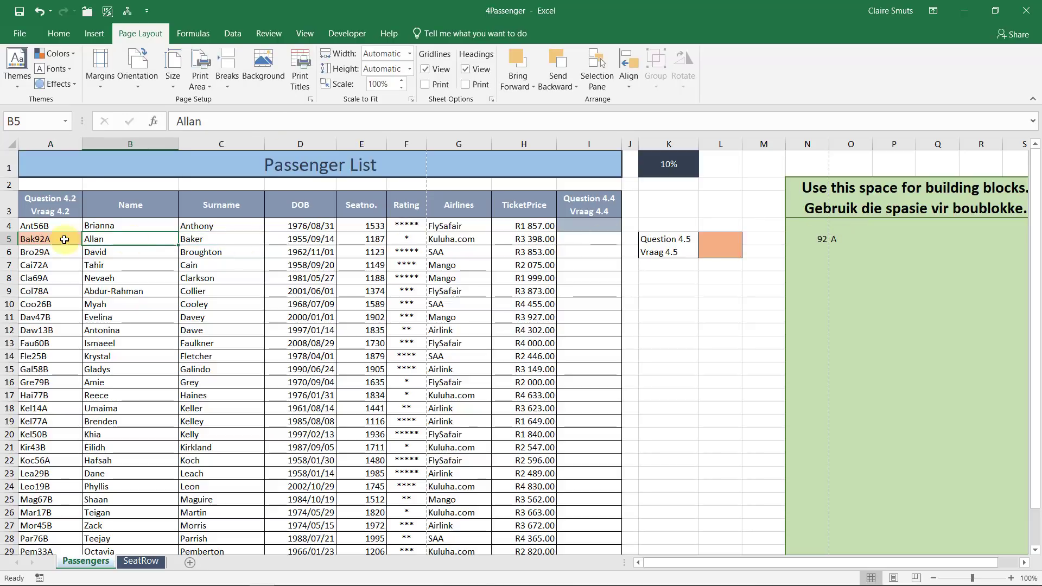
left_click(293, 121)
left_click_drag(293, 121, 239, 118)
key("BackSpace")
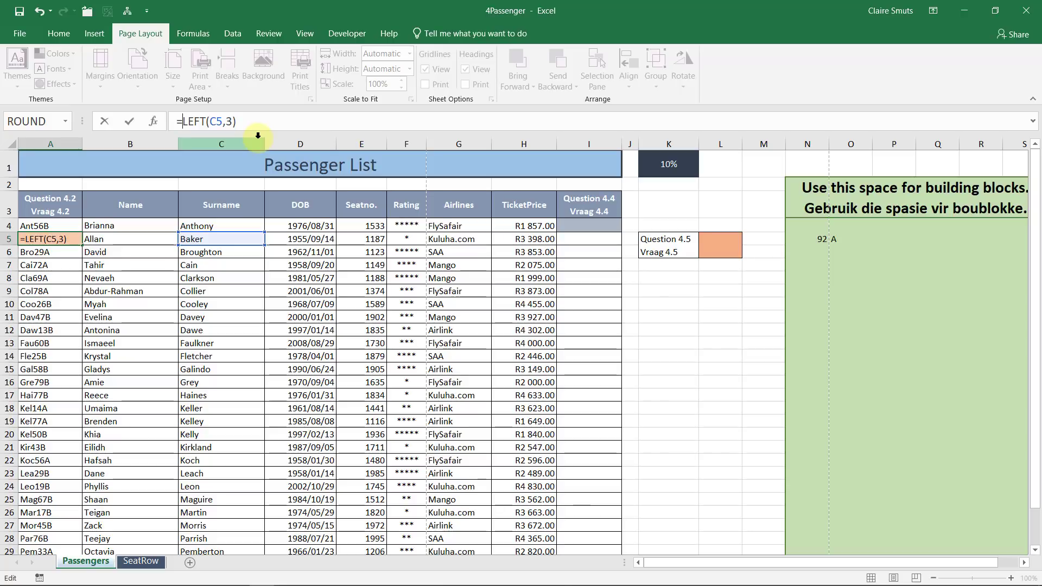
Wrap A5 in CONCAT with LEFT(C5,3), N5 and O5 as its texts, giving Bak92A.
type("conc")
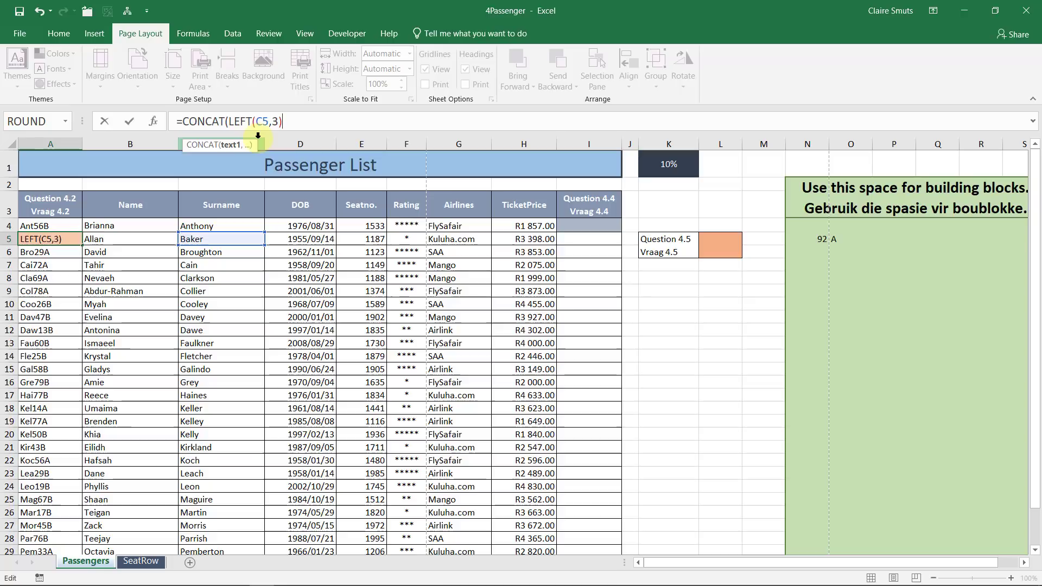
left_click(153, 121)
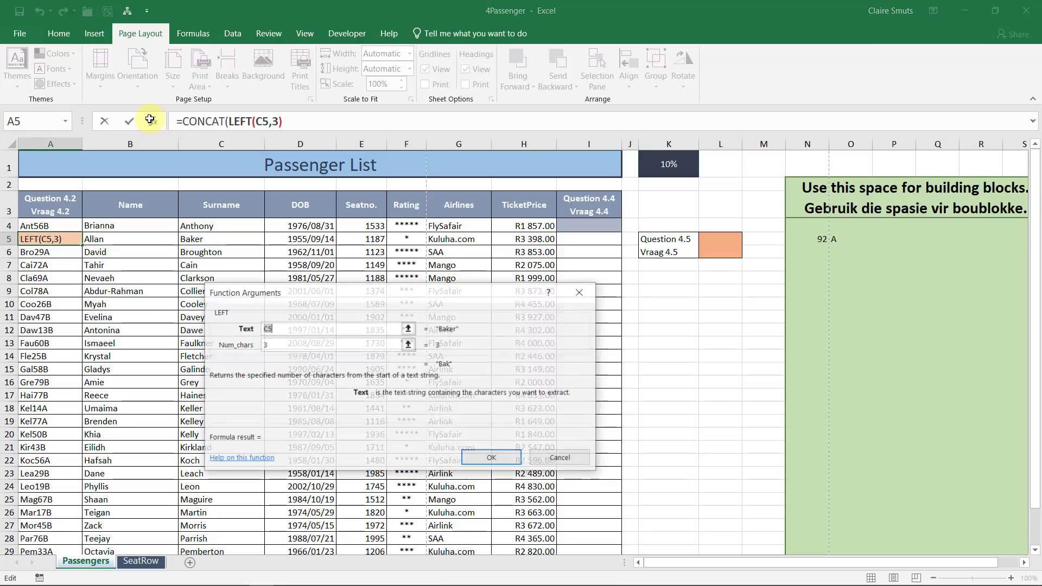
left_click(202, 121)
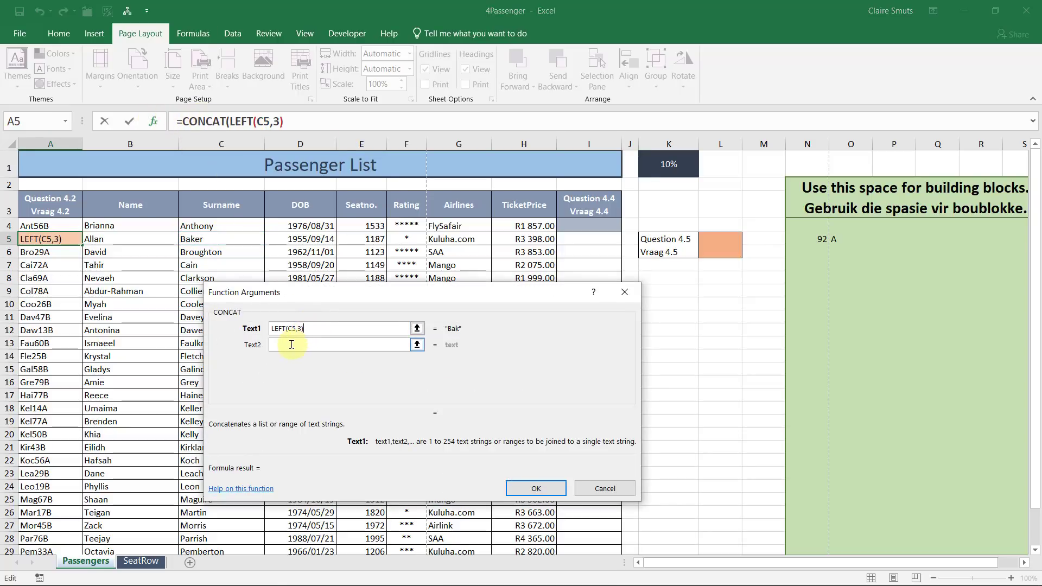
left_click(291, 345)
left_click(813, 243)
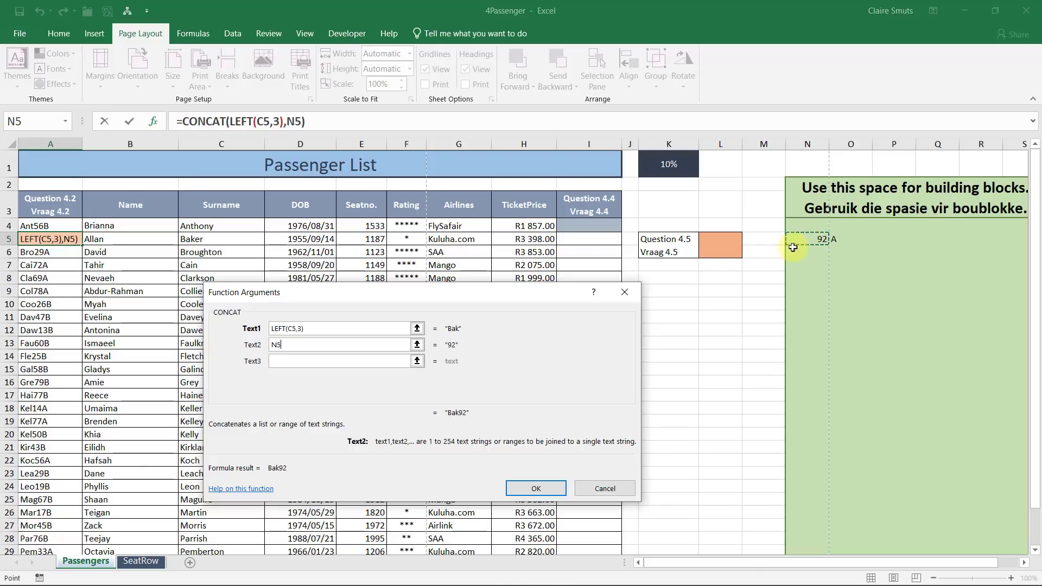
left_click(315, 362)
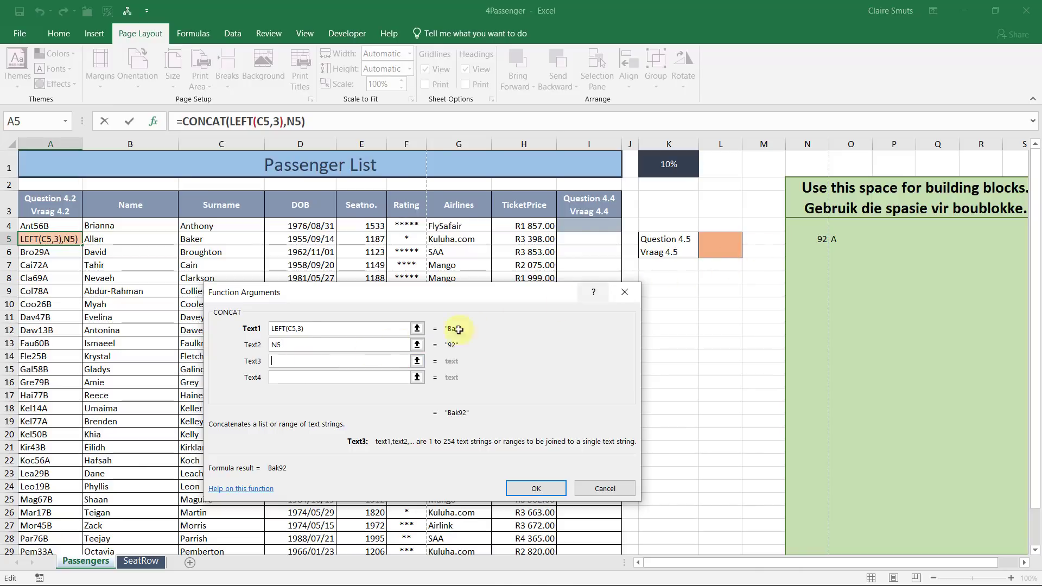
left_click(854, 240)
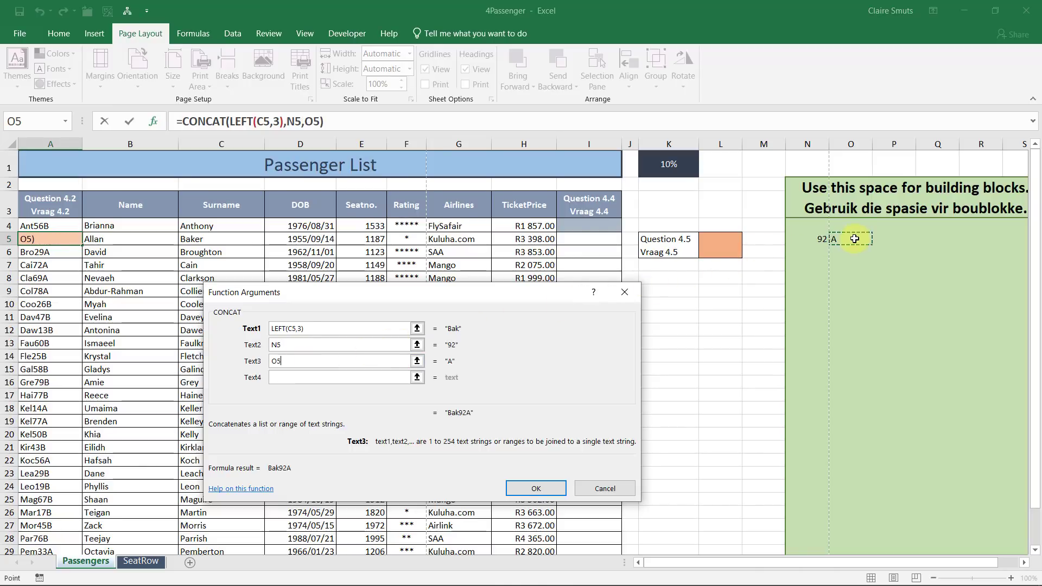
left_click(532, 487)
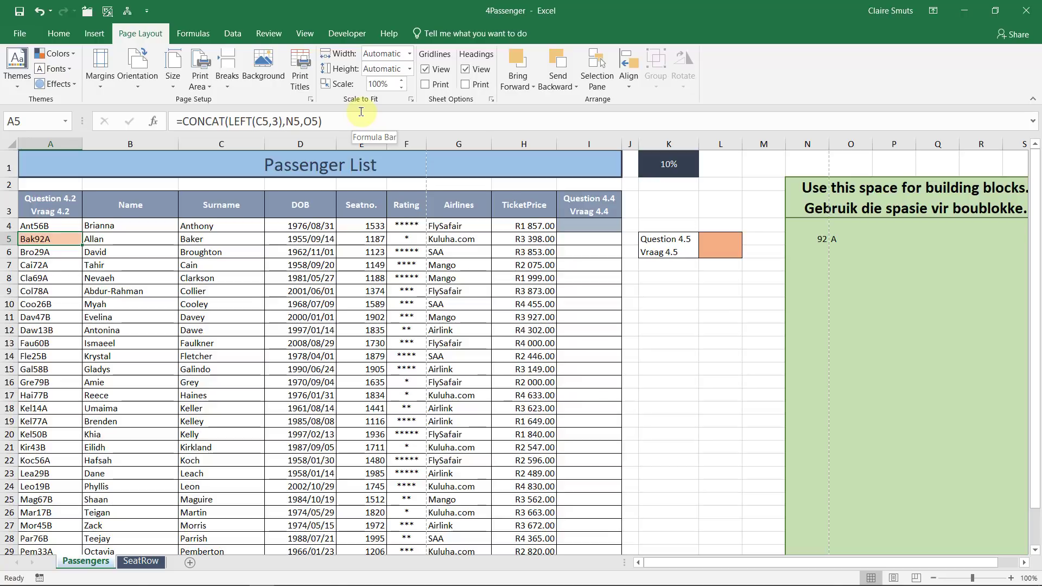
Replace CONCAT's N5 argument with RANDBETWEEN(10,99) and begin an HLOOKUP( in place of O5.
left_click(293, 121)
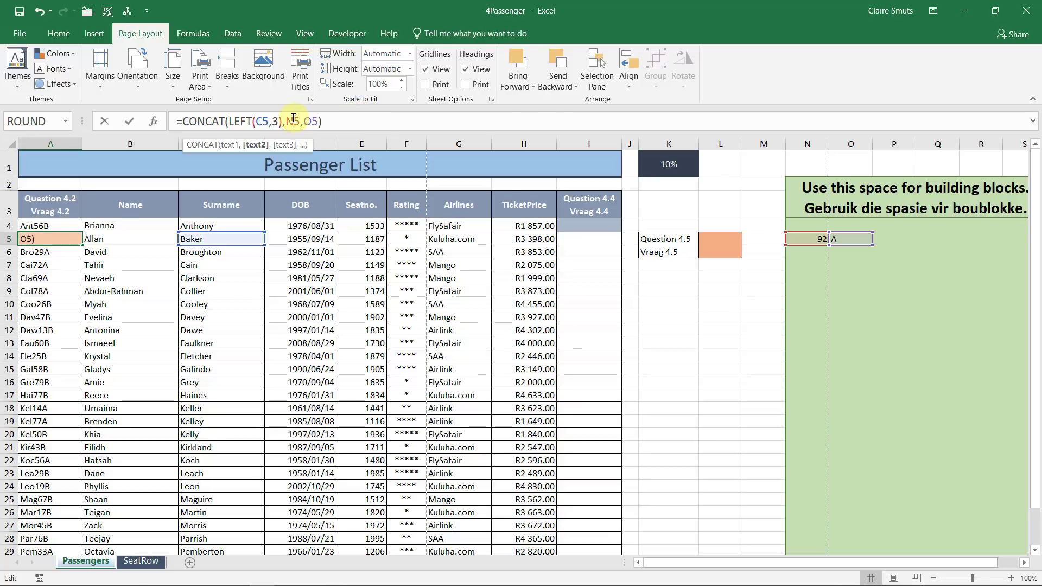
left_click(153, 122)
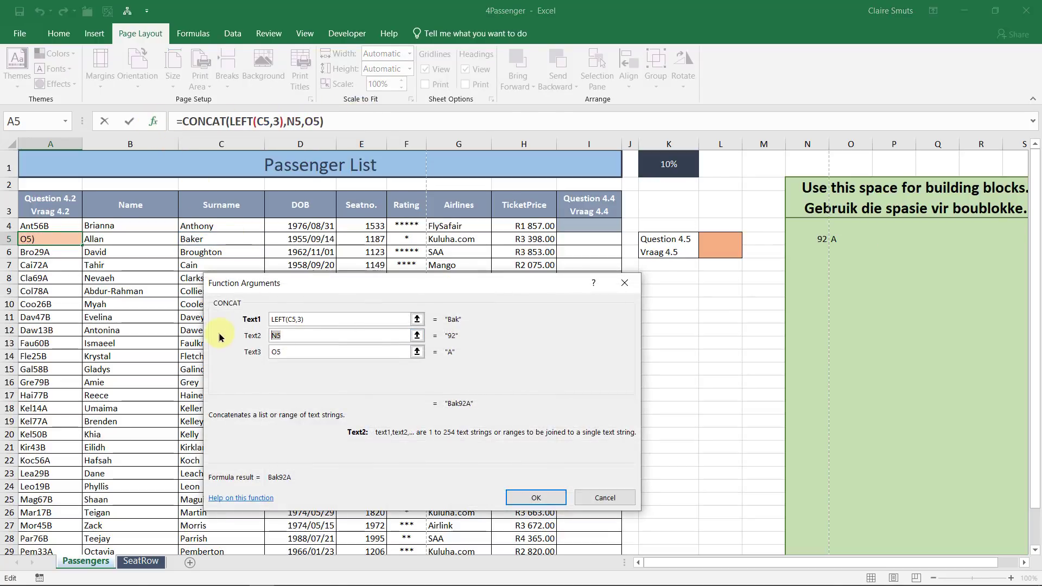
type("RANDBET")
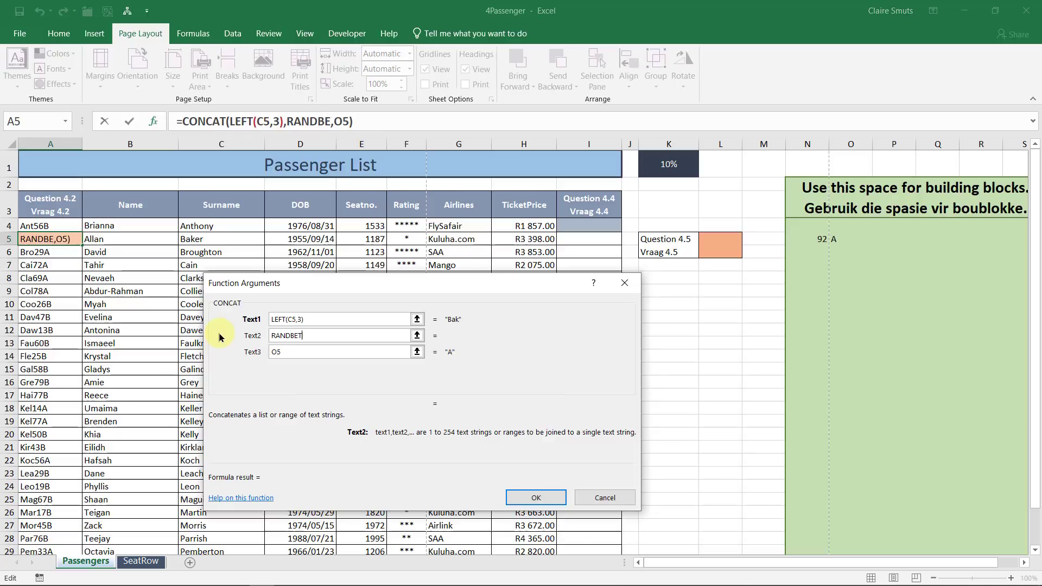
type("WEEN(10")
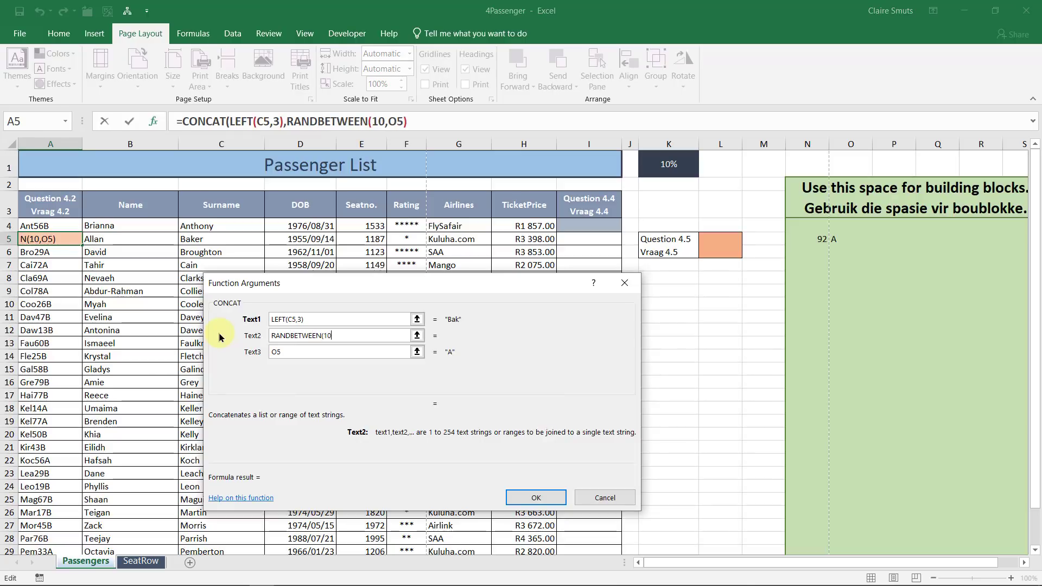
type(",99)")
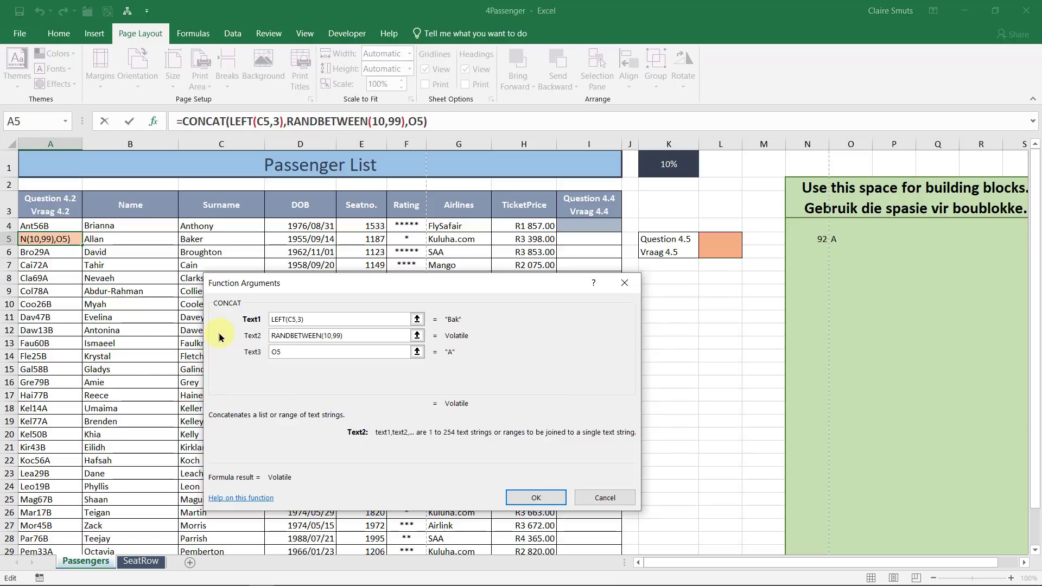
left_click_drag(281, 351, 185, 355)
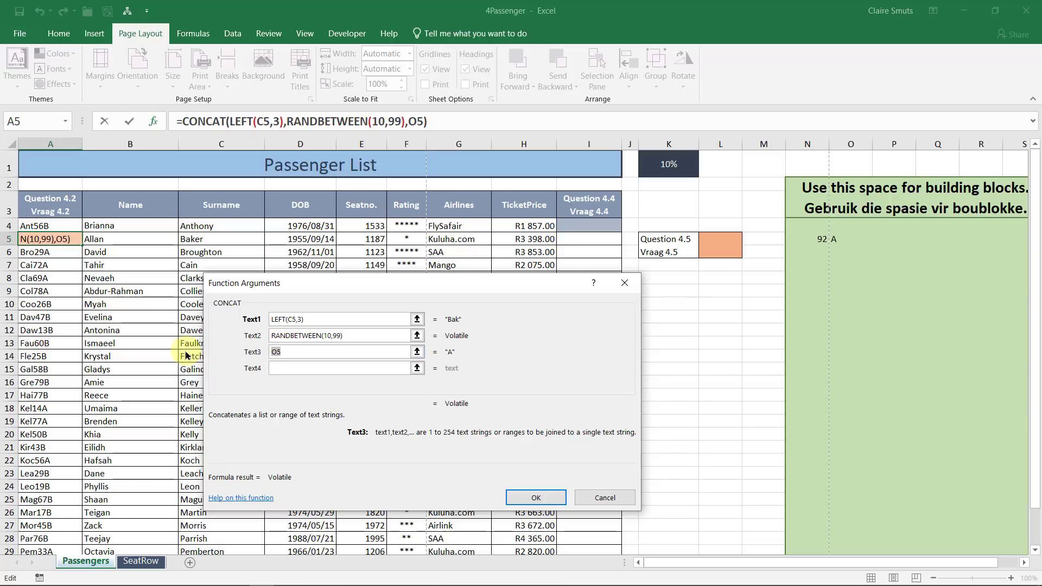
type("HLOO")
key("BackSpace")
key("BackSpace")
type("OO")
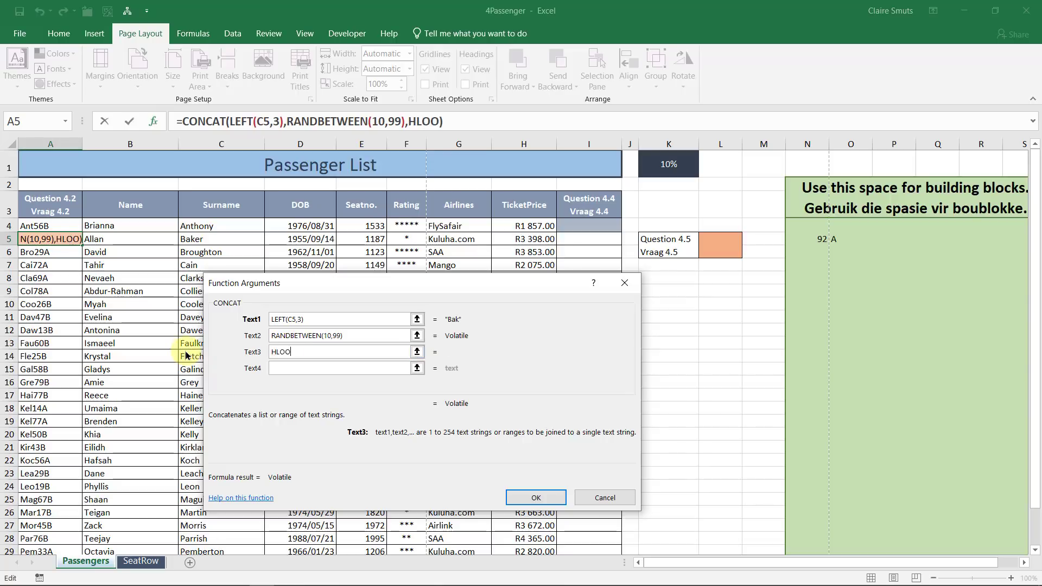
type("KUP(")
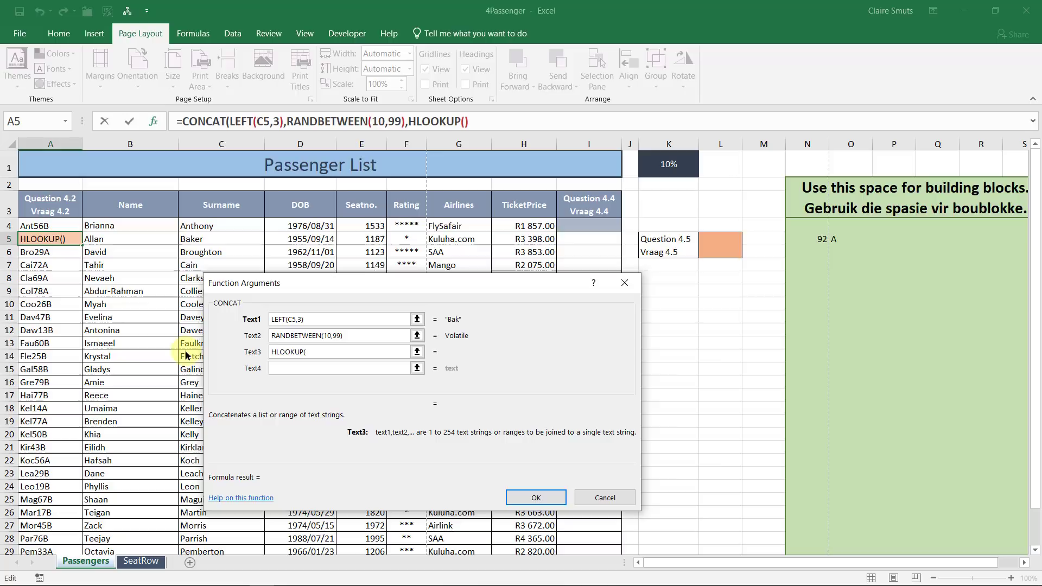
Complete the nested HLOOKUP(E5,SeatRow!$A$1:$D$2,TRUE) and confirm A5's CONCAT formula.
left_click(373, 239)
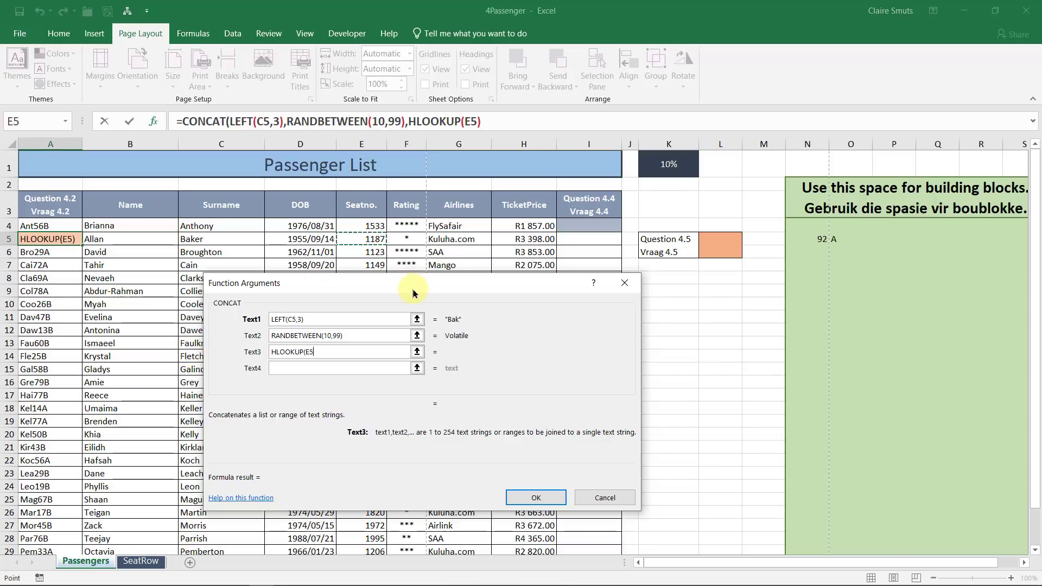
type(",")
left_click(140, 561)
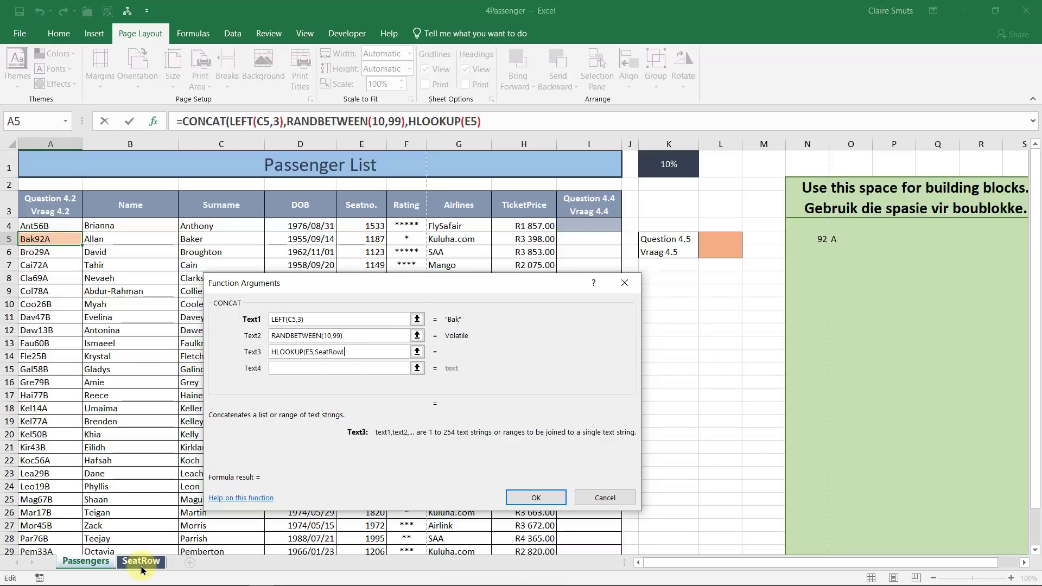
left_click_drag(42, 158, 186, 169)
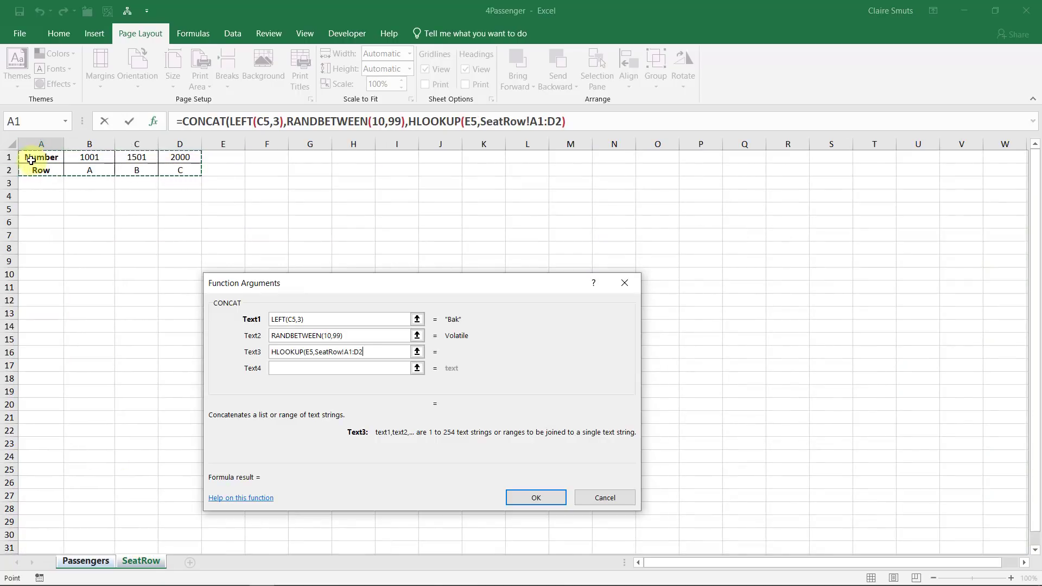
left_click_drag(66, 157, 180, 173)
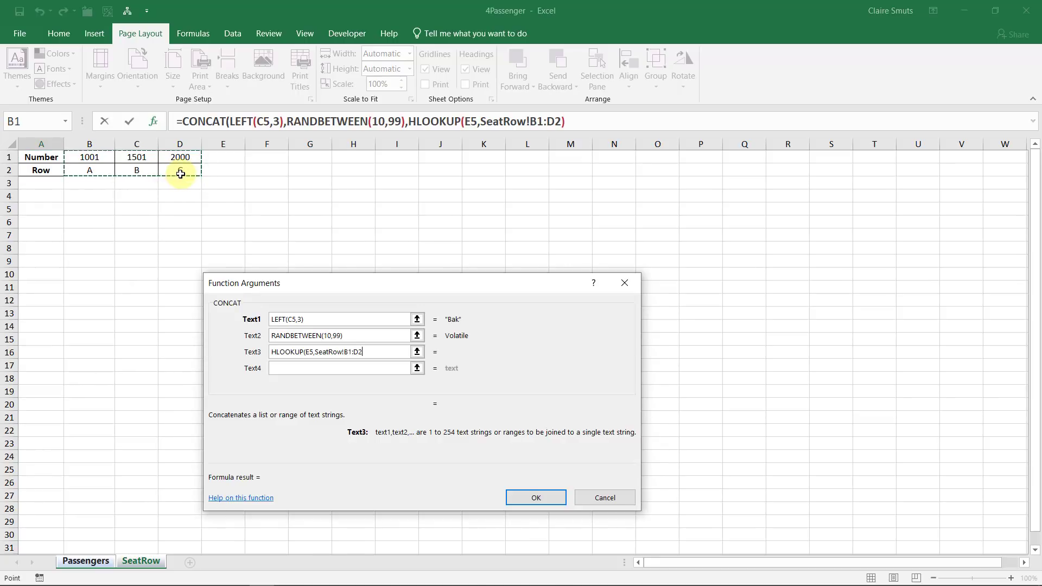
left_click_drag(32, 157, 191, 173)
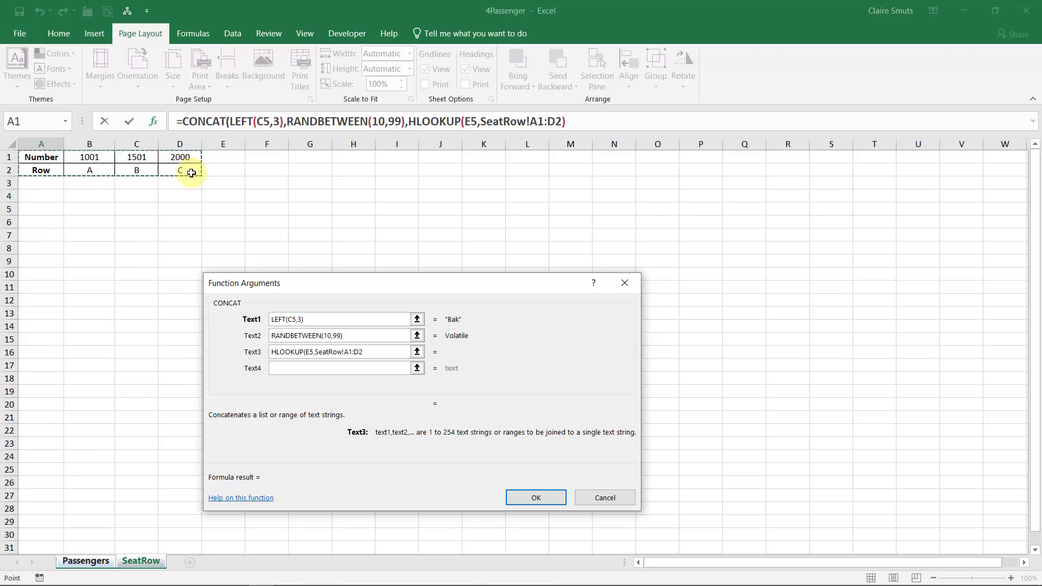
key("F4")
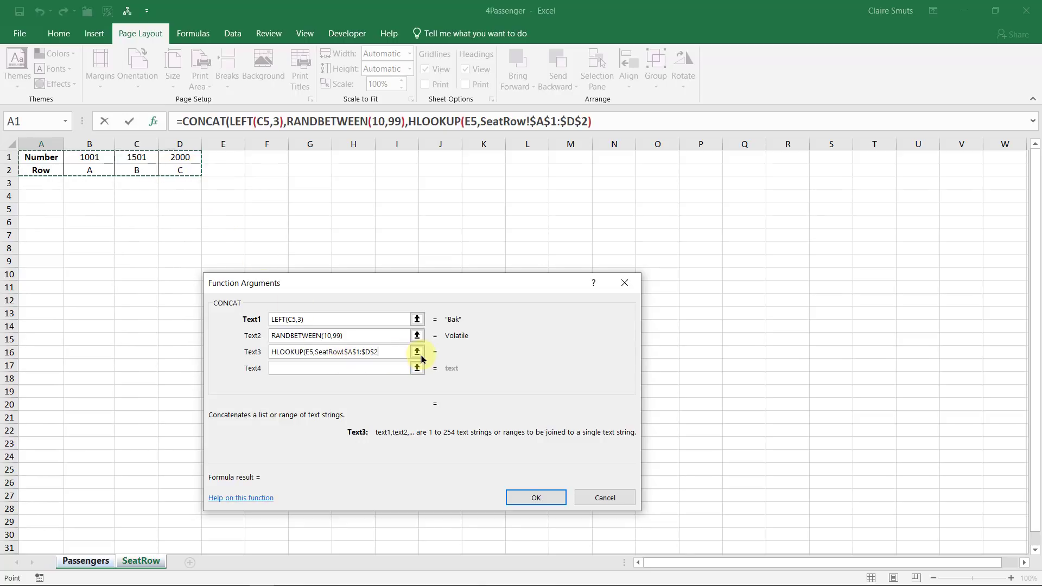
type(",TRUE)")
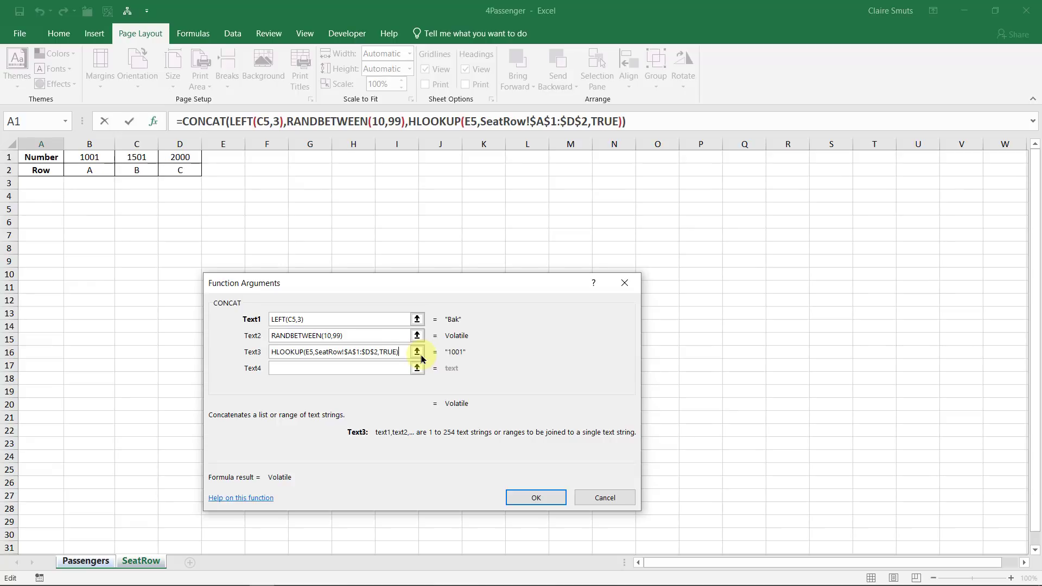
left_click(549, 495)
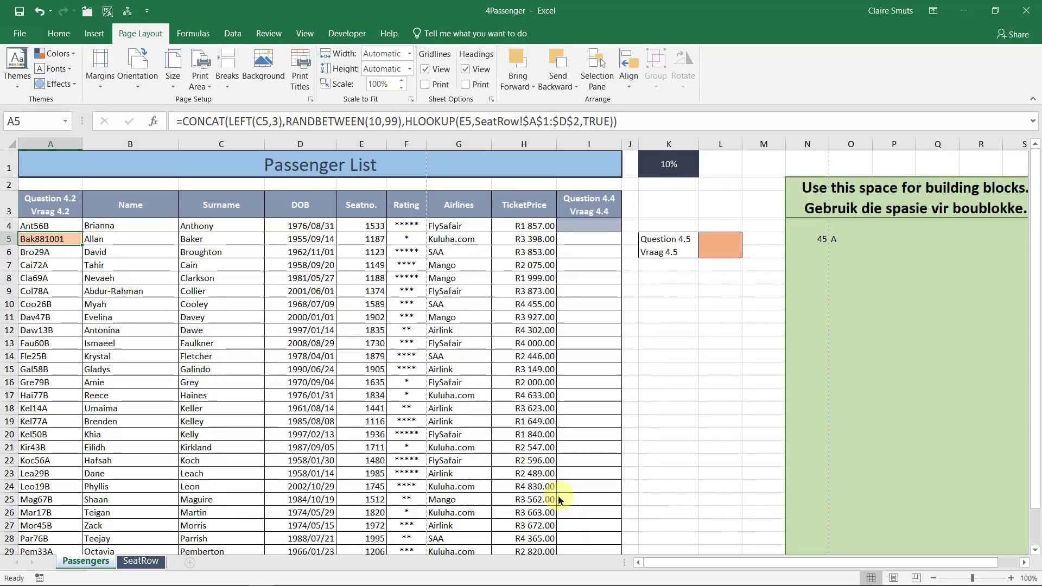
Recommit A5's CONCAT passenger-code formula, now showing Bak851001, and select row 5.
left_click(649, 119)
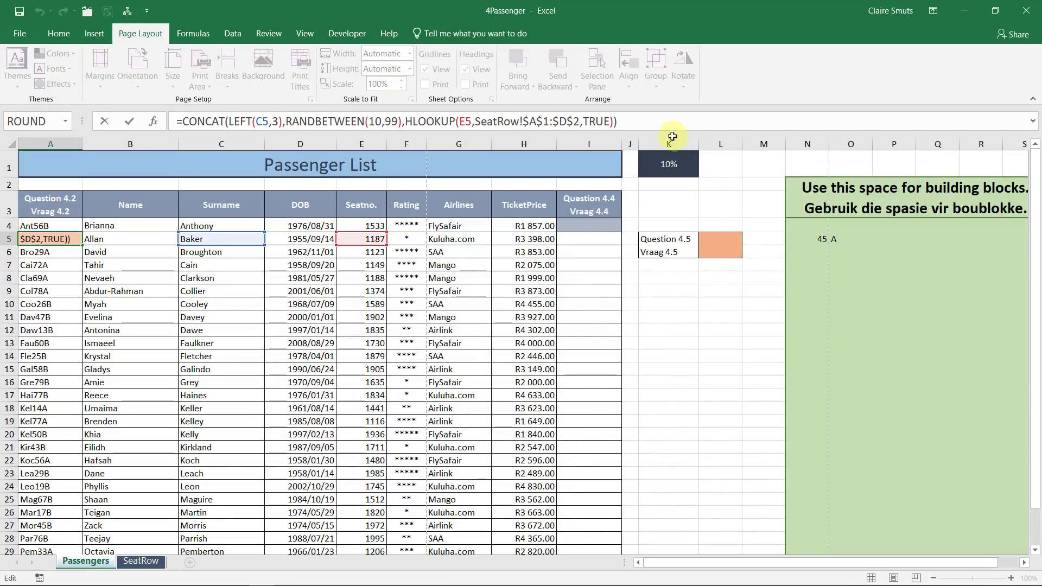
left_click_drag(811, 238, 835, 237)
left_click(9, 238)
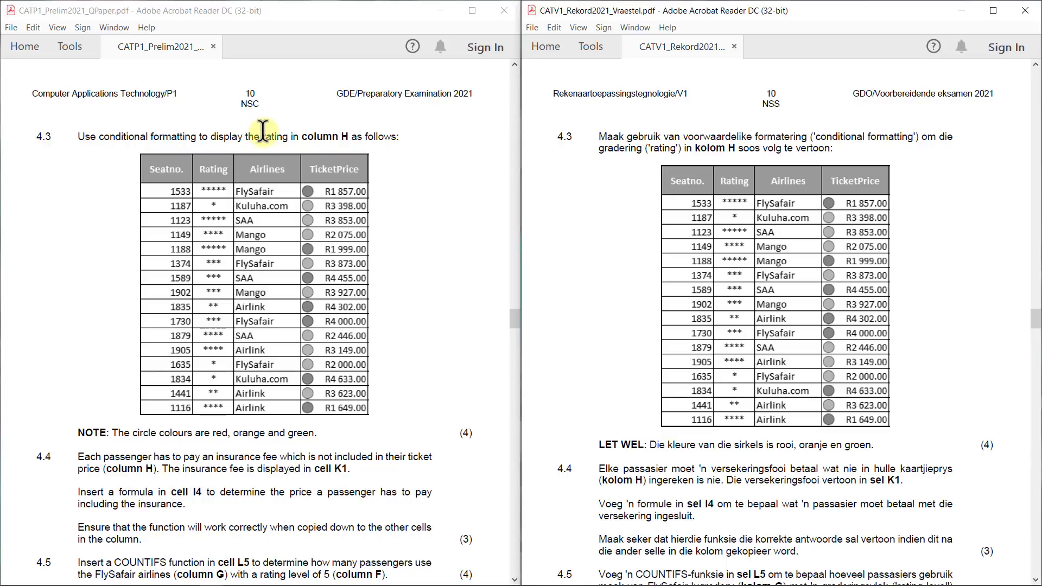
Highlight 'rating' and the circle-colour note in question 4.3, then return to Excel's cell H4.
left_click_drag(263, 136, 294, 136)
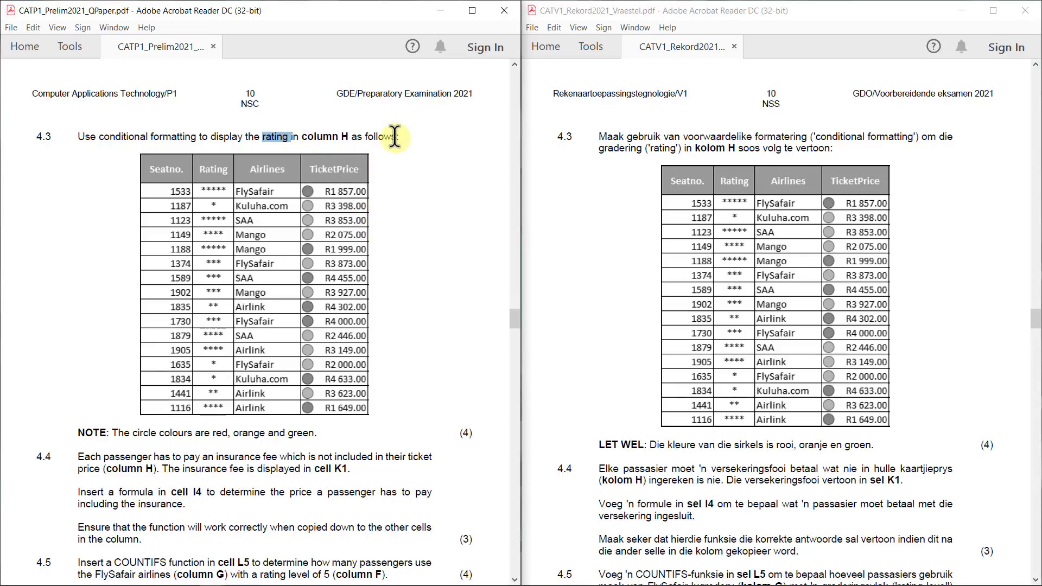
left_click_drag(111, 432, 318, 434)
left_click(318, 434)
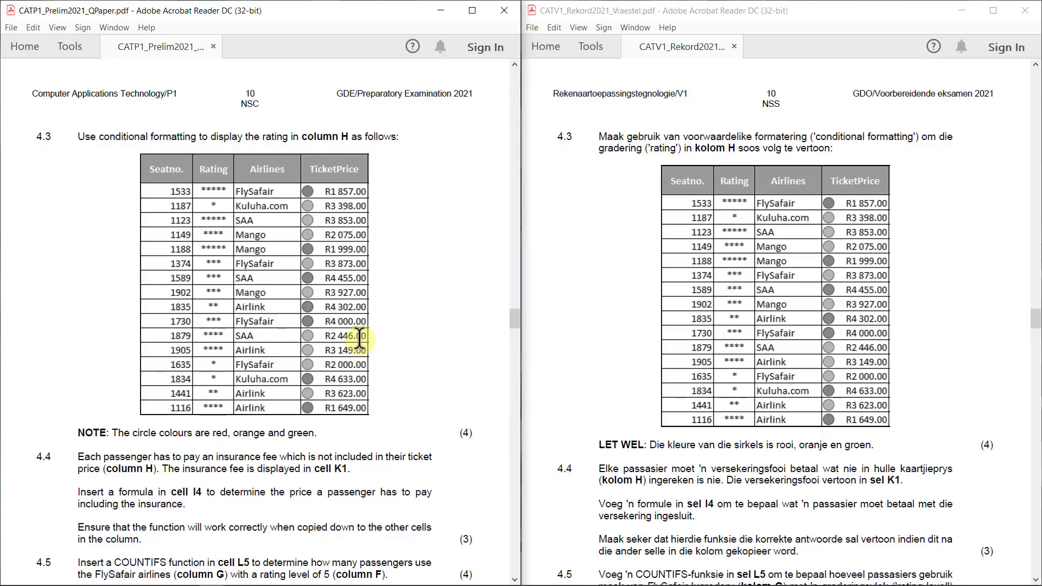
key("alt+Tab")
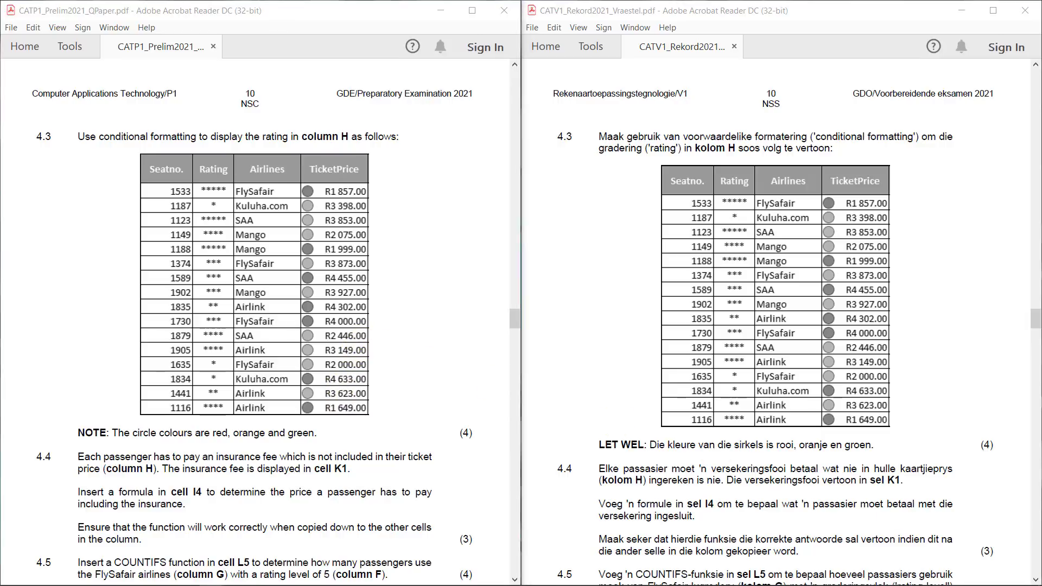
left_click(524, 228)
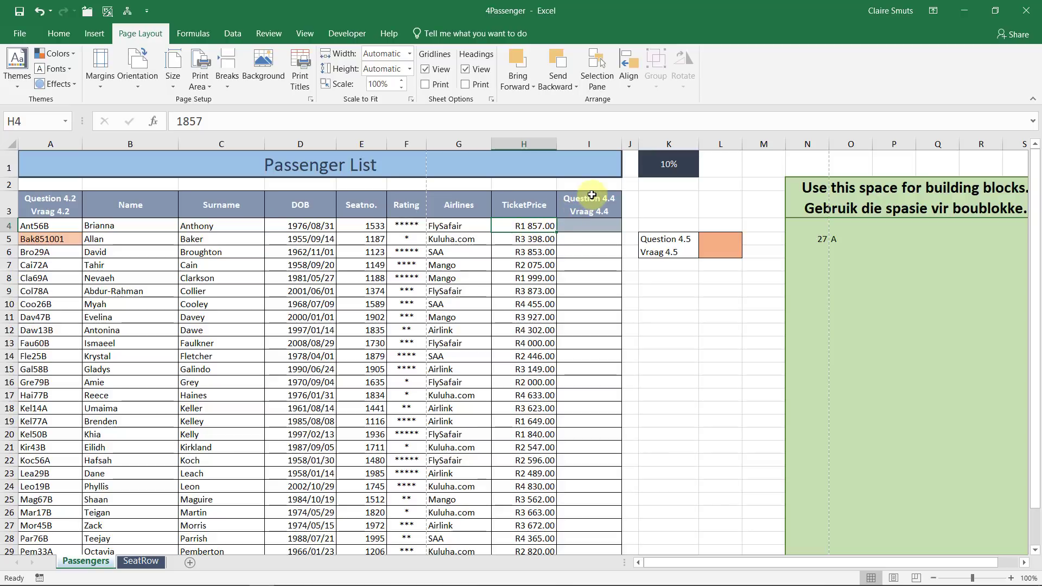
Apply the 3 Traffic Lights (Unrimmed) icon set to ticket prices H4:H33.
key("ctrl+shift+Down")
scroll(591, 195, "up", 1)
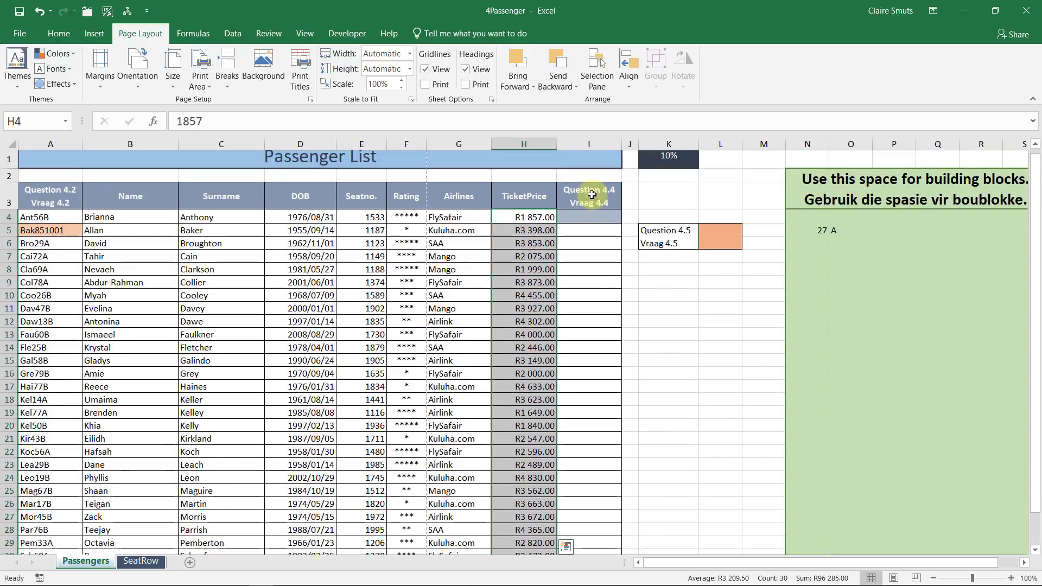
left_click(65, 35)
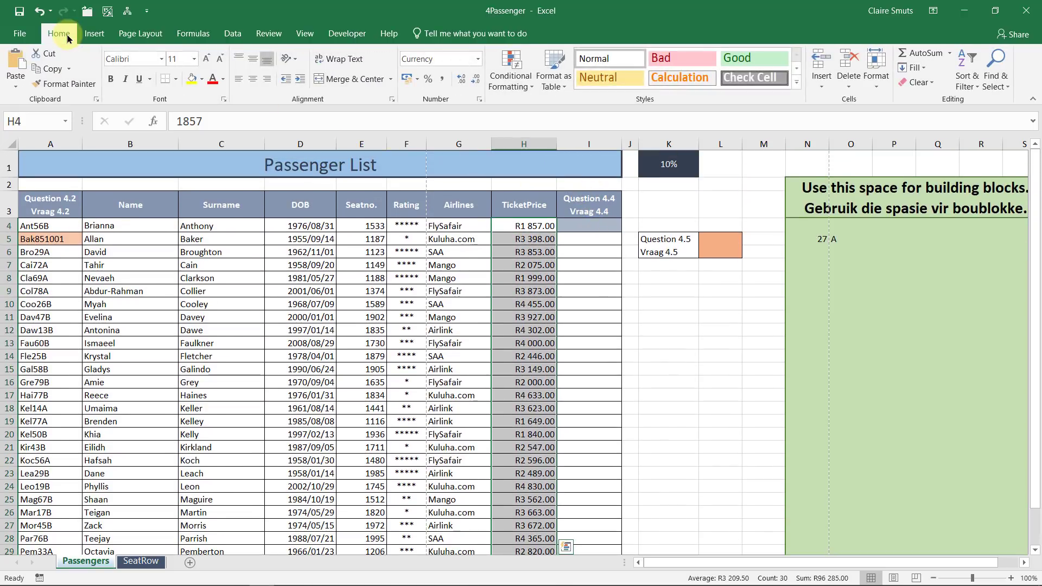
left_click(508, 79)
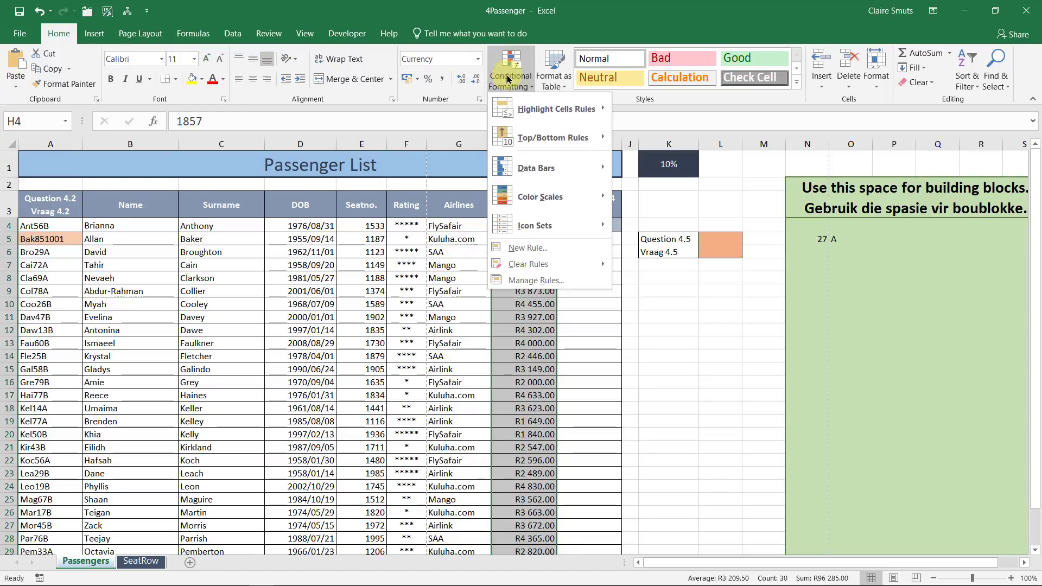
mouse_move(546, 224)
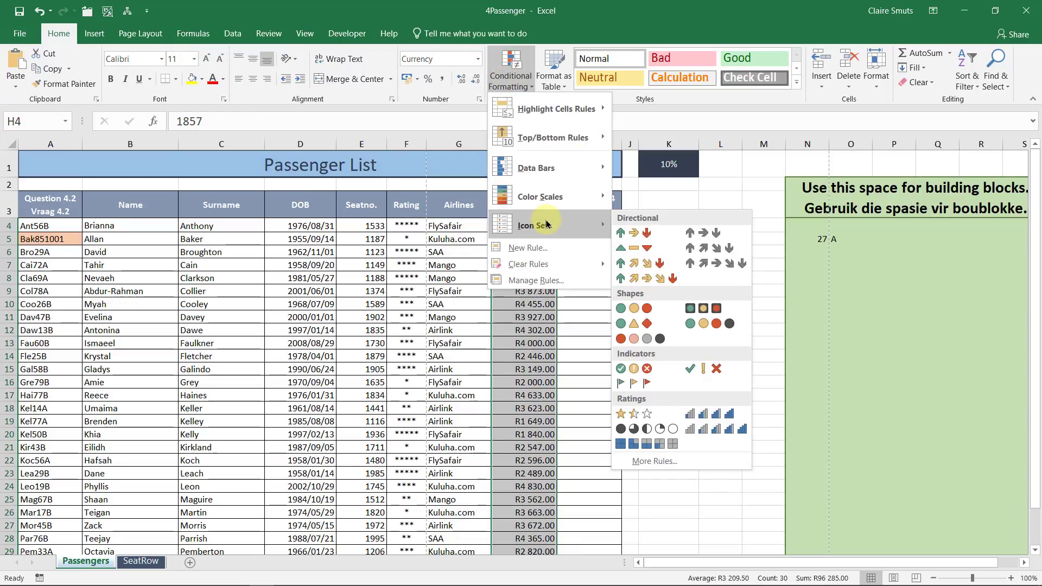
left_click(653, 307)
left_click(530, 226)
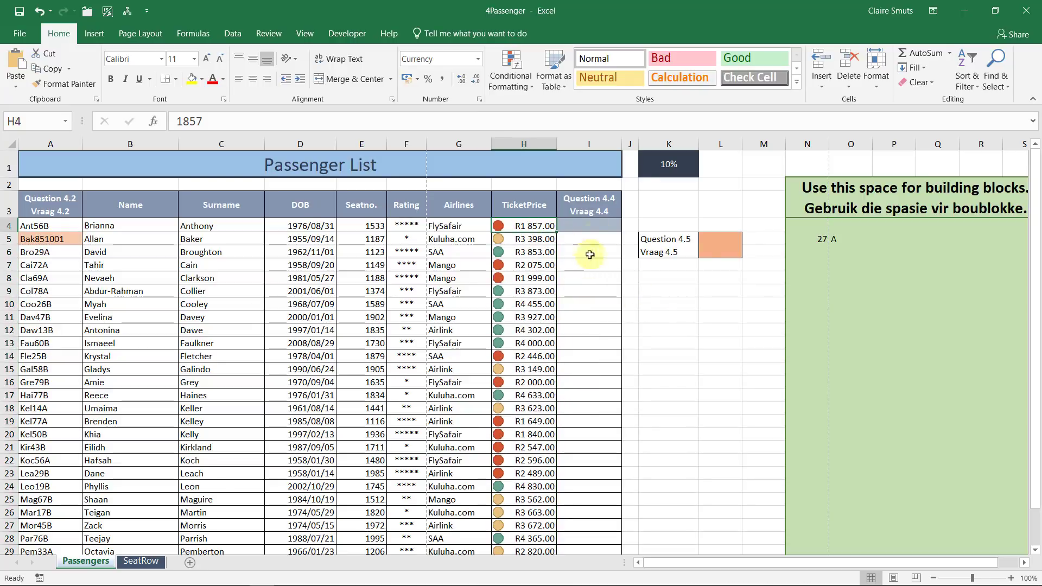
Restore the Excel window and fit it to the right half, showing column H's circles.
double_click(680, 11)
left_click_drag(351, 117, 562, 114)
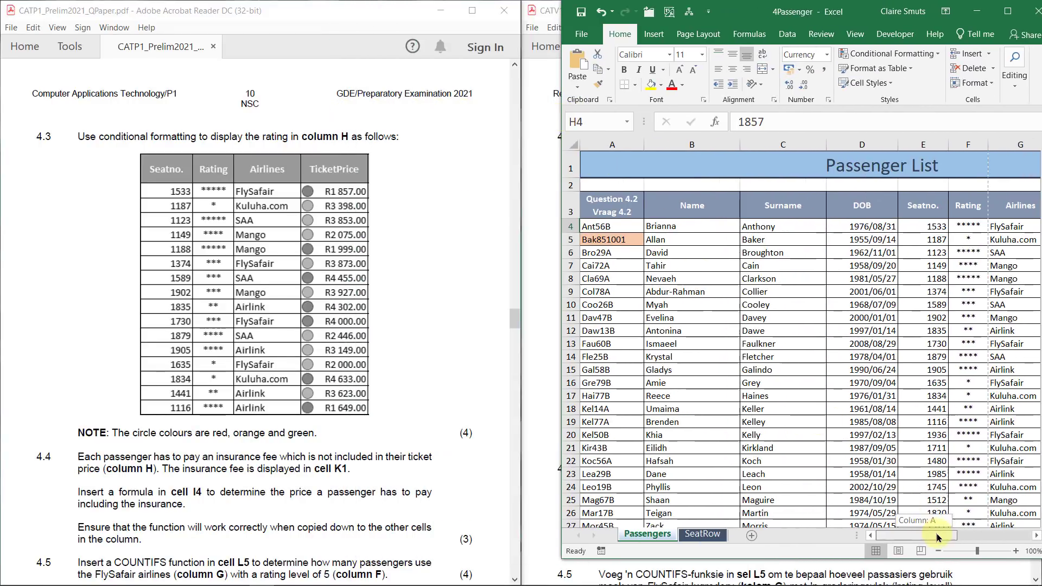
left_click_drag(882, 535, 964, 537)
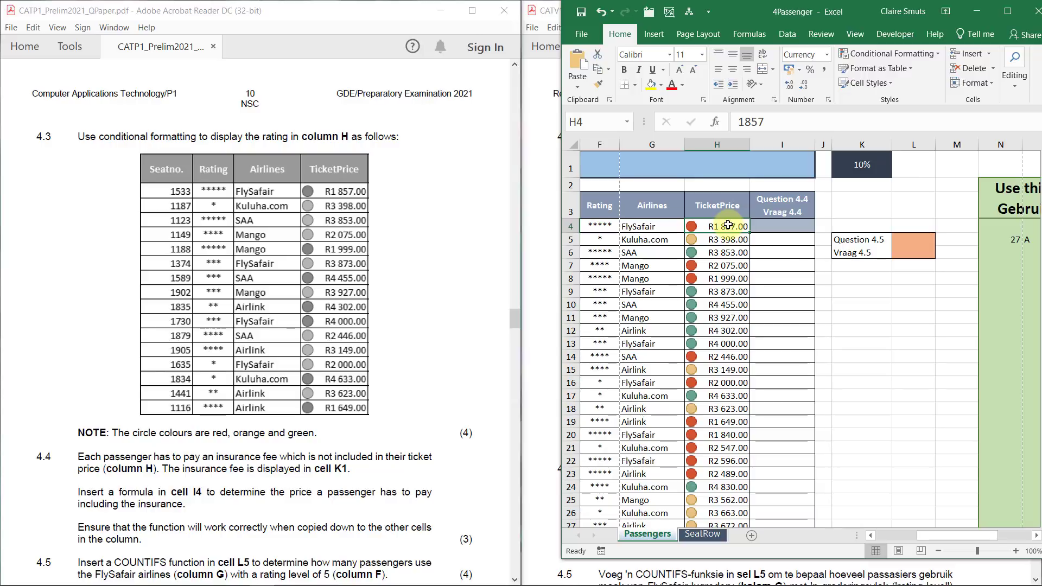
left_click_drag(727, 291, 726, 341)
left_click(724, 227)
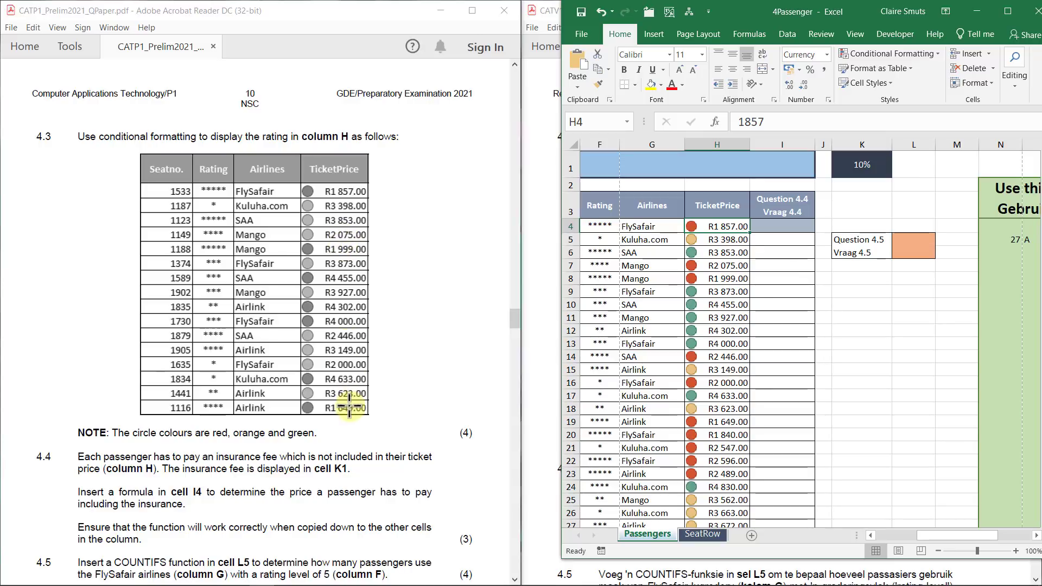
Compare the R2 000.00 and R4 000.00 thresholds in the PDF example table with column H.
left_click(336, 364)
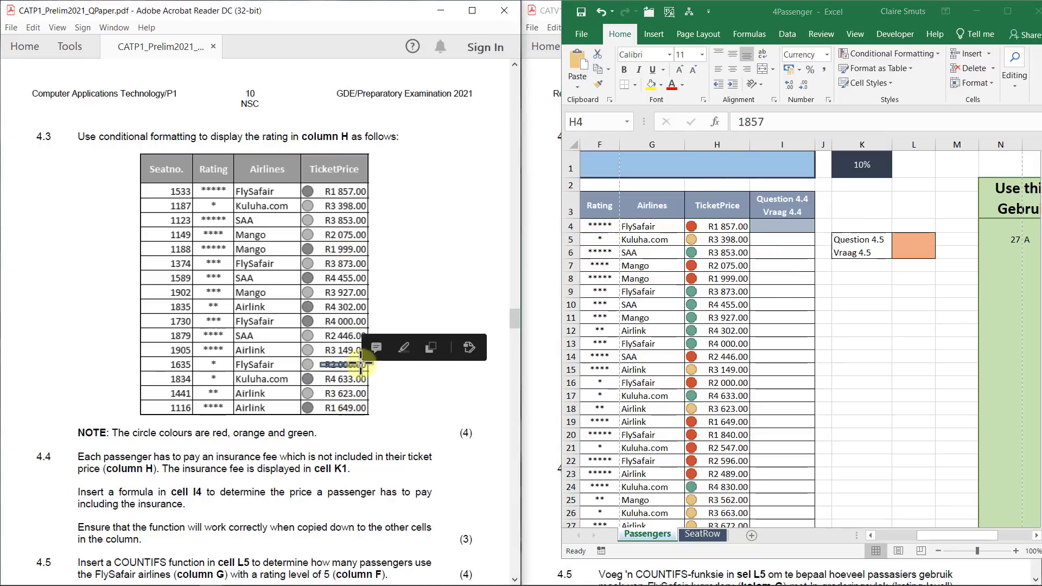
left_click(398, 373)
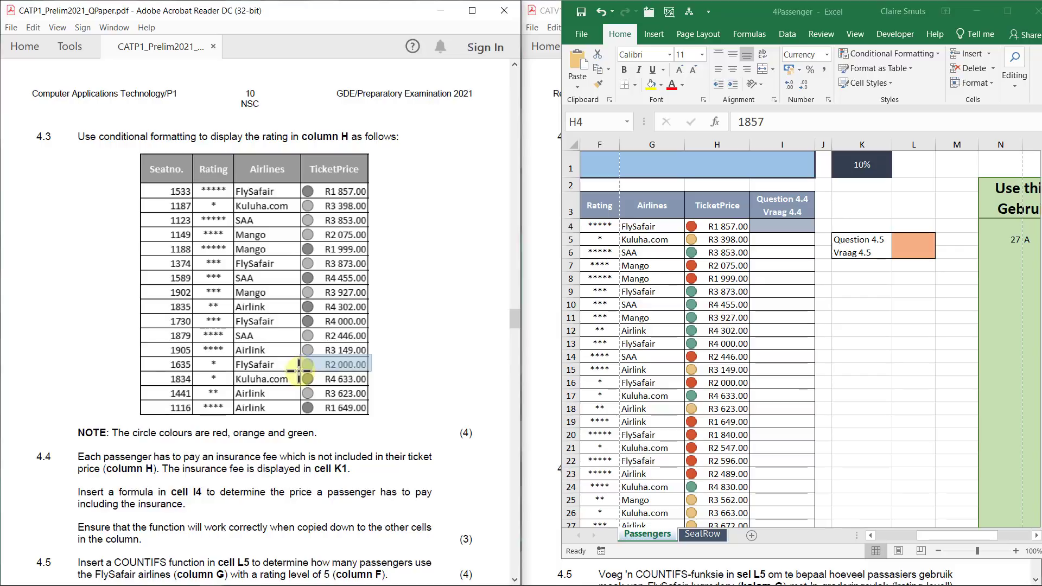
left_click_drag(300, 373, 412, 371)
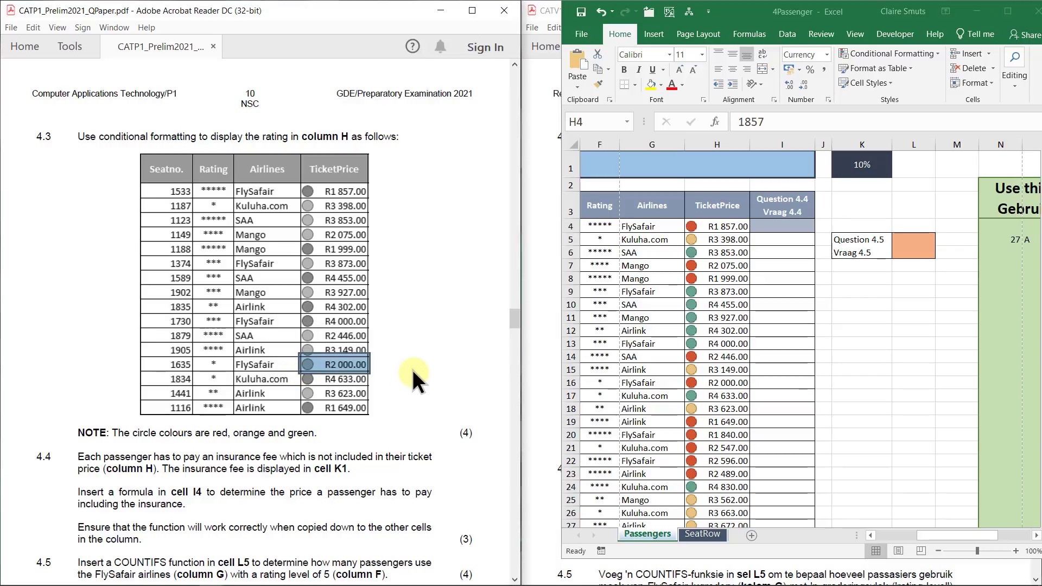
left_click(388, 272)
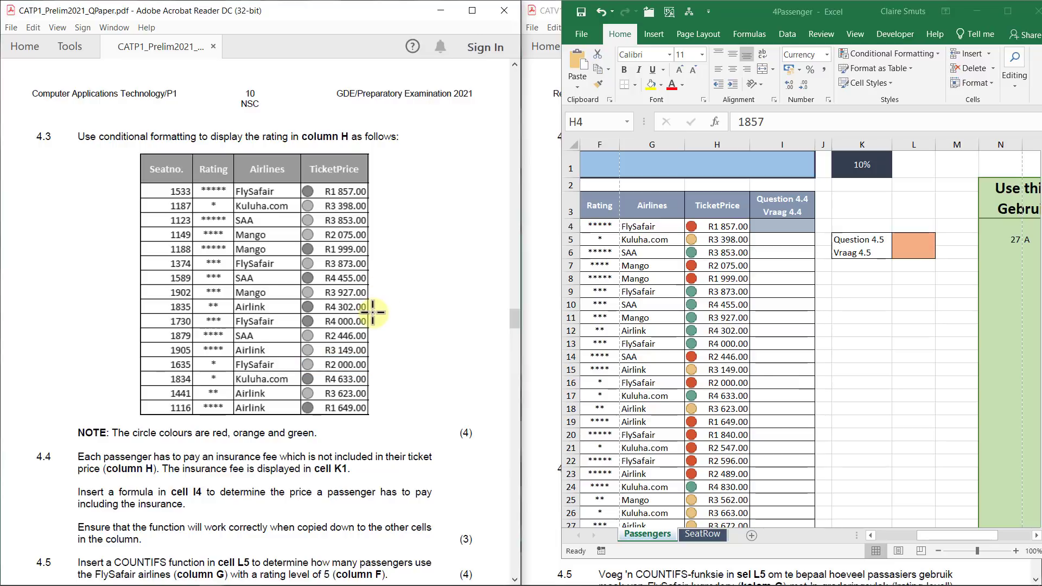
left_click_drag(373, 312, 293, 328)
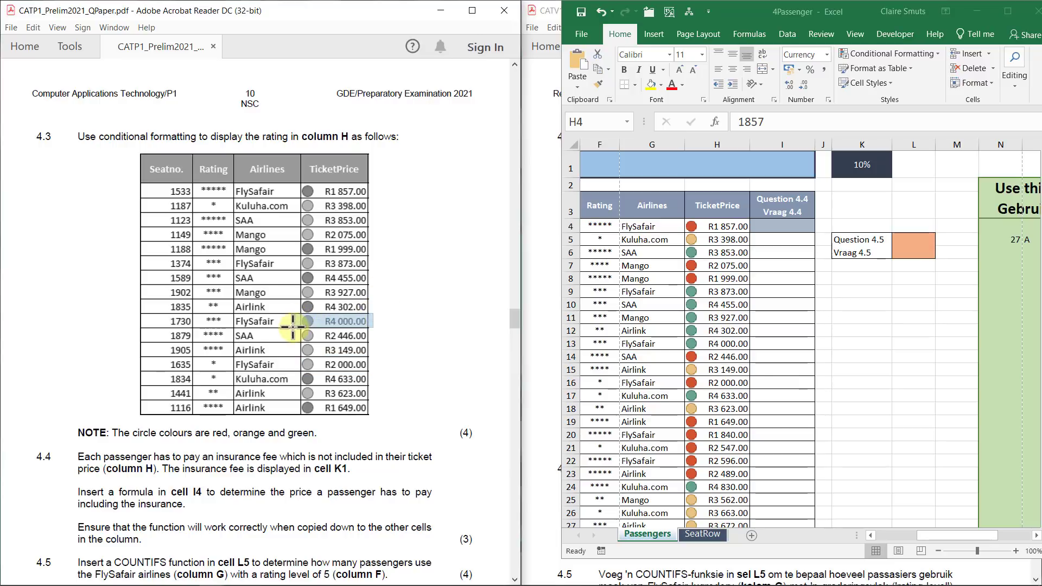
left_click(471, 366)
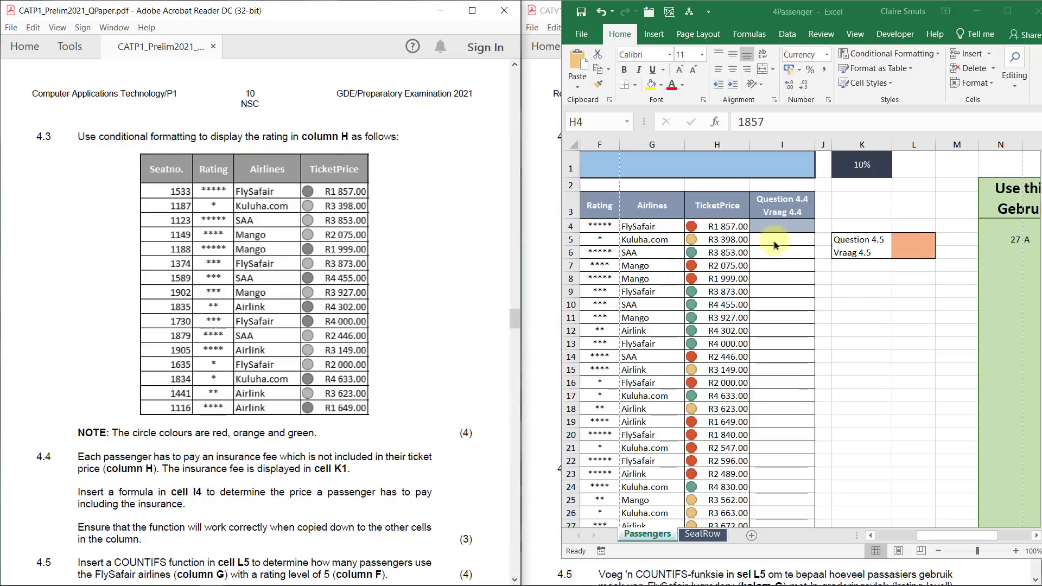
left_click(805, 233)
left_click(716, 228)
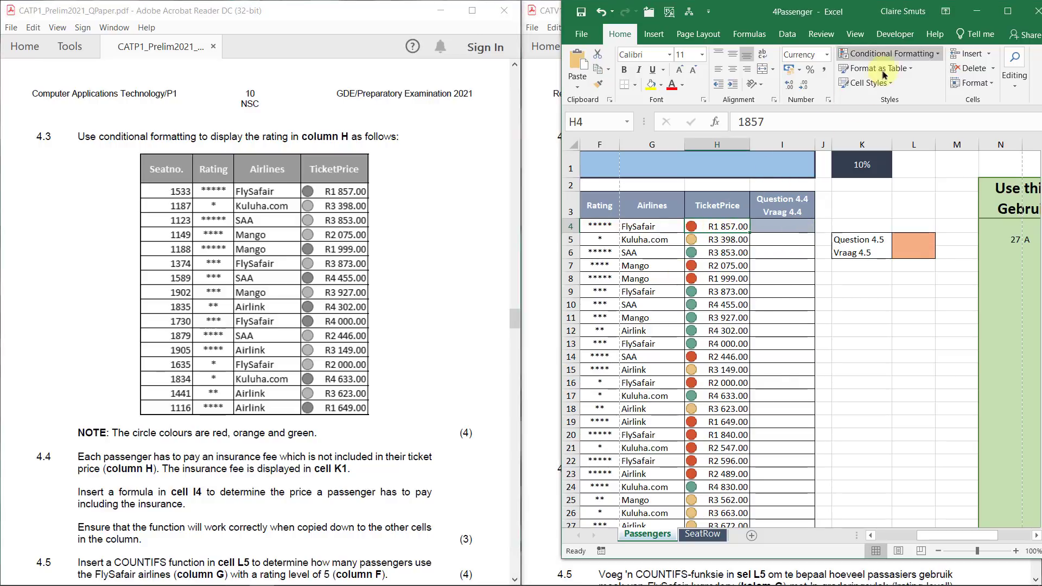
Open column H's Icon Set rule for editing from the Conditional Formatting rules manager.
left_click(897, 60)
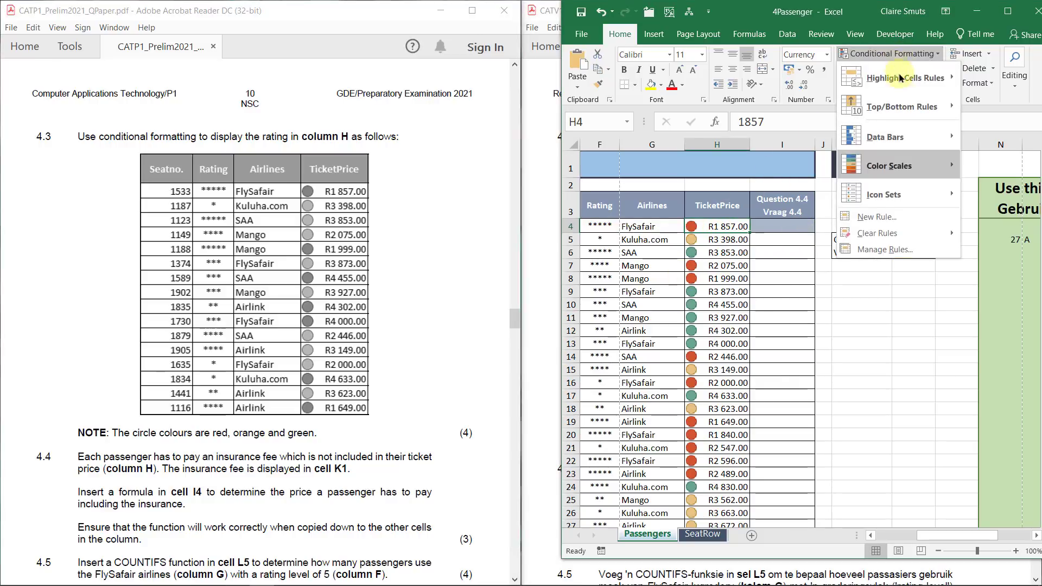
left_click(923, 250)
left_click_drag(930, 334, 829, 224)
left_click(776, 297)
left_click(781, 264)
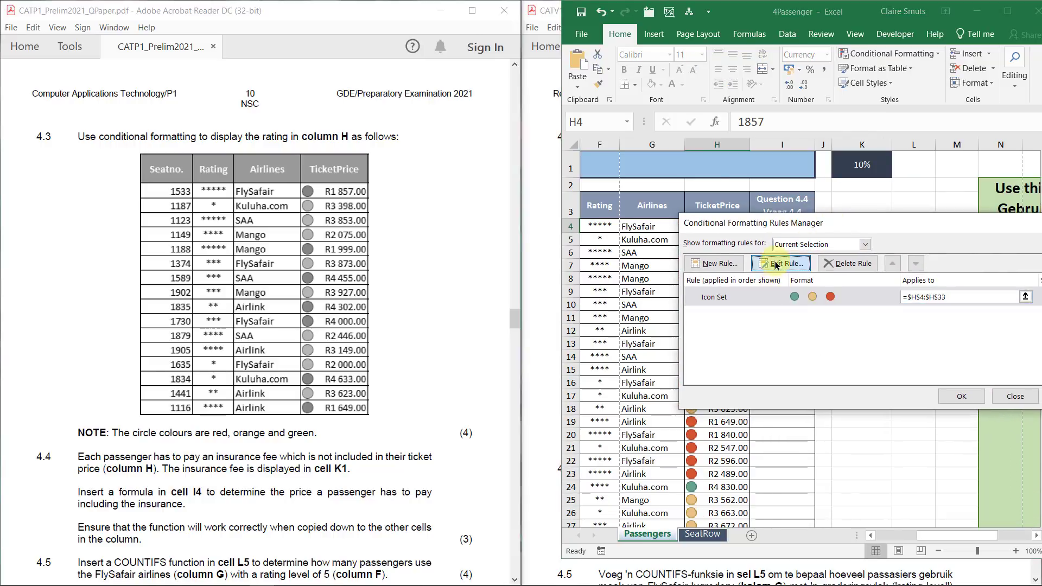
left_click_drag(898, 174, 792, 110)
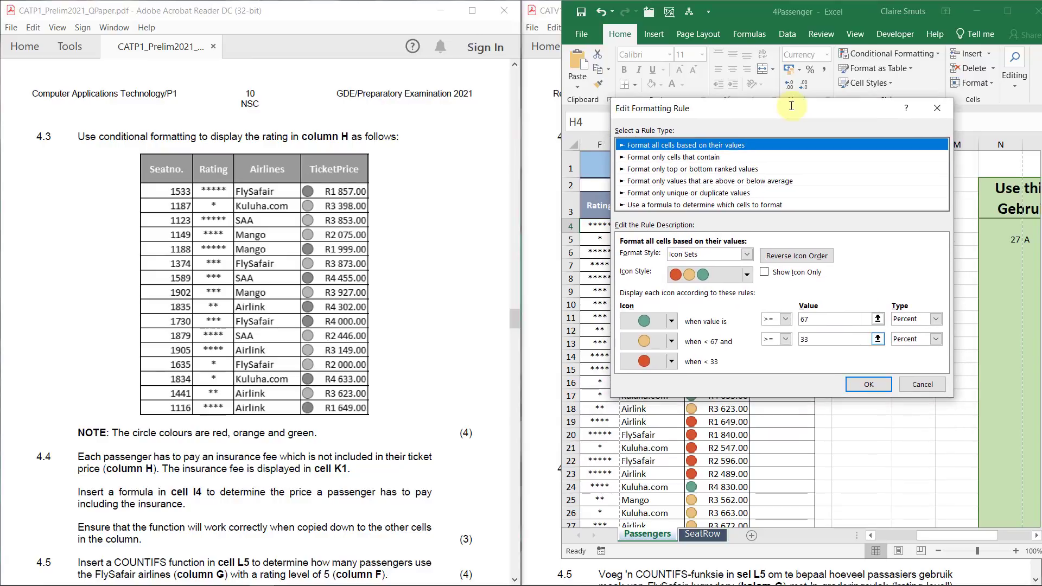
Set both icon thresholds to type Number, green at 4000 and orange at 2000, and apply.
left_click(935, 319)
left_click(923, 331)
left_click(935, 339)
left_click(922, 349)
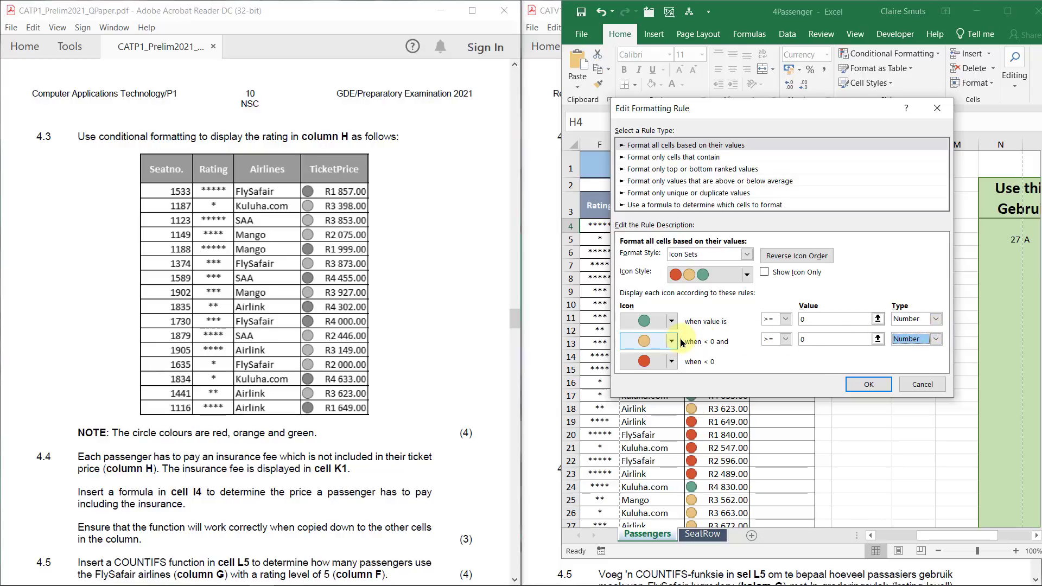
left_click(823, 339)
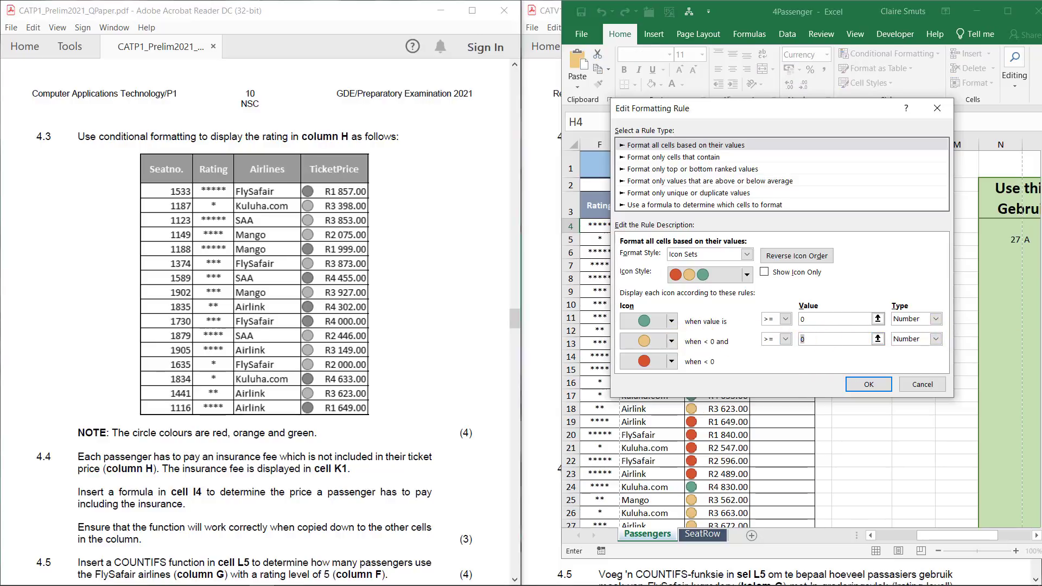
type("2000")
left_click(802, 319)
type("4000")
left_click(868, 384)
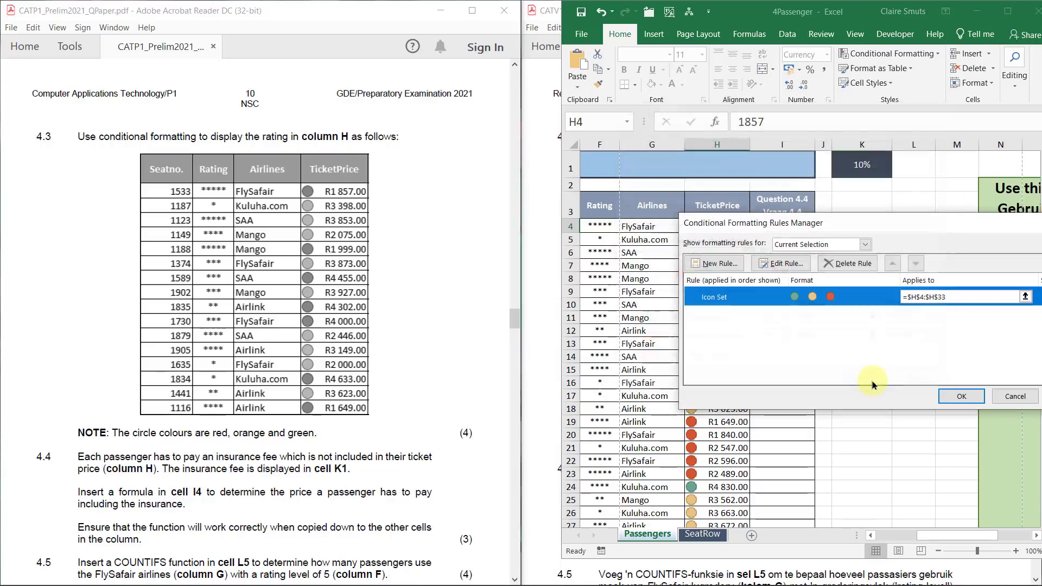
left_click(978, 398)
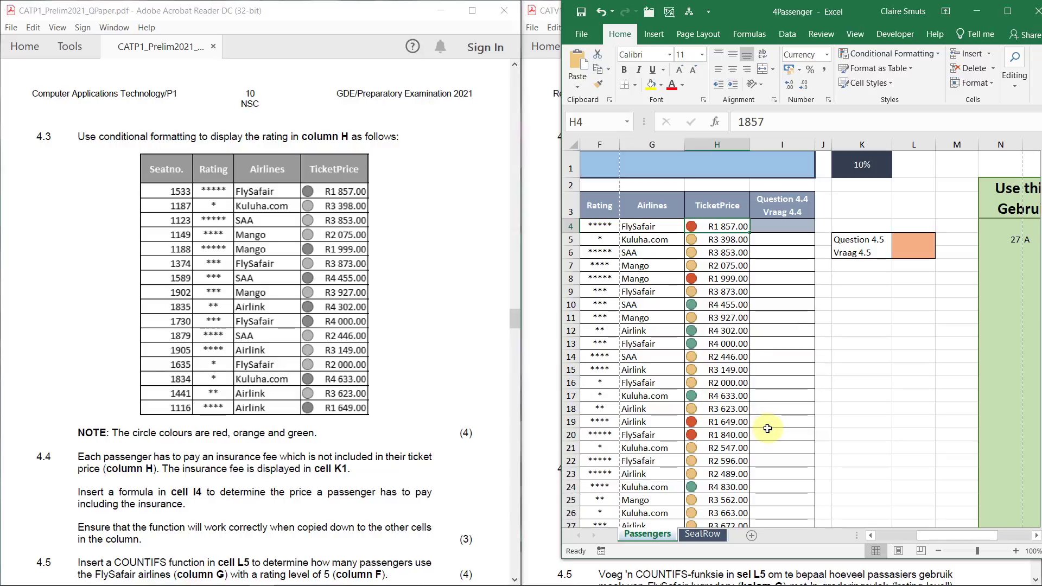
Check the circle colours in column H such as H19, then maximize the workbook at H4.
left_click(718, 422)
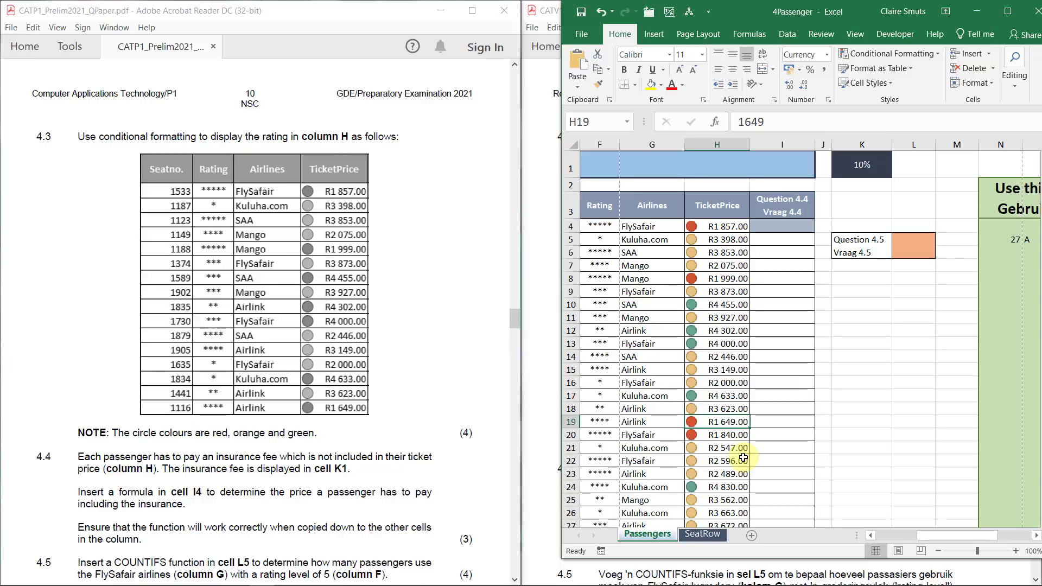
left_click(723, 229)
left_click_drag(722, 239, 722, 401)
left_click(758, 369)
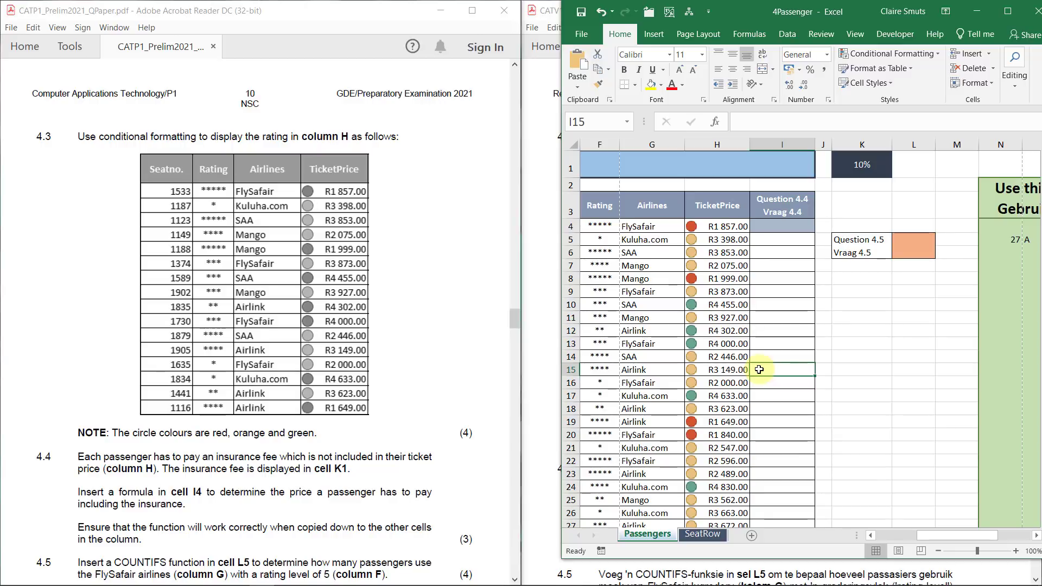
scroll(260, 383, "up", 10)
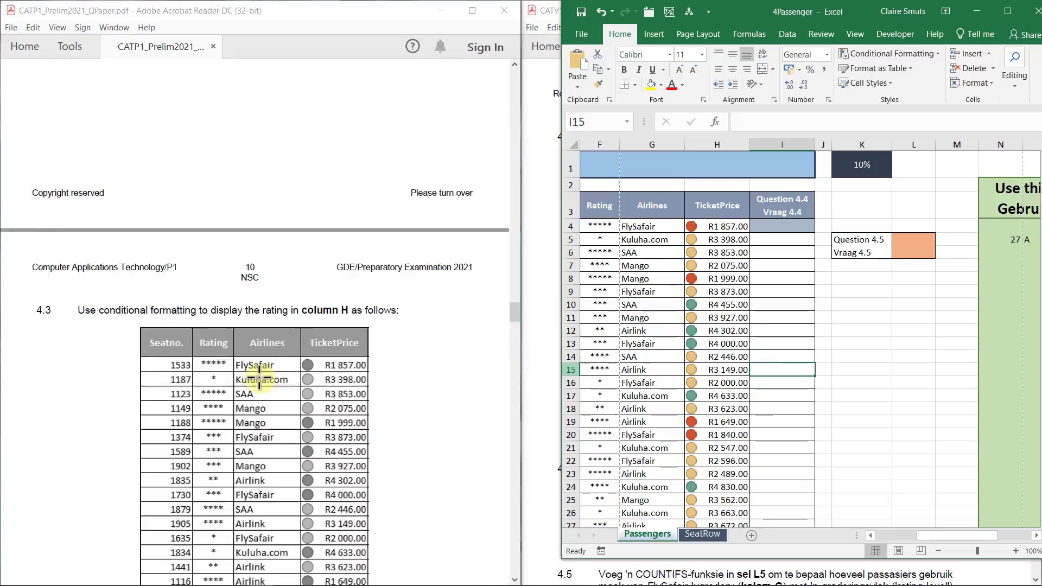
scroll(261, 382, "down", 12)
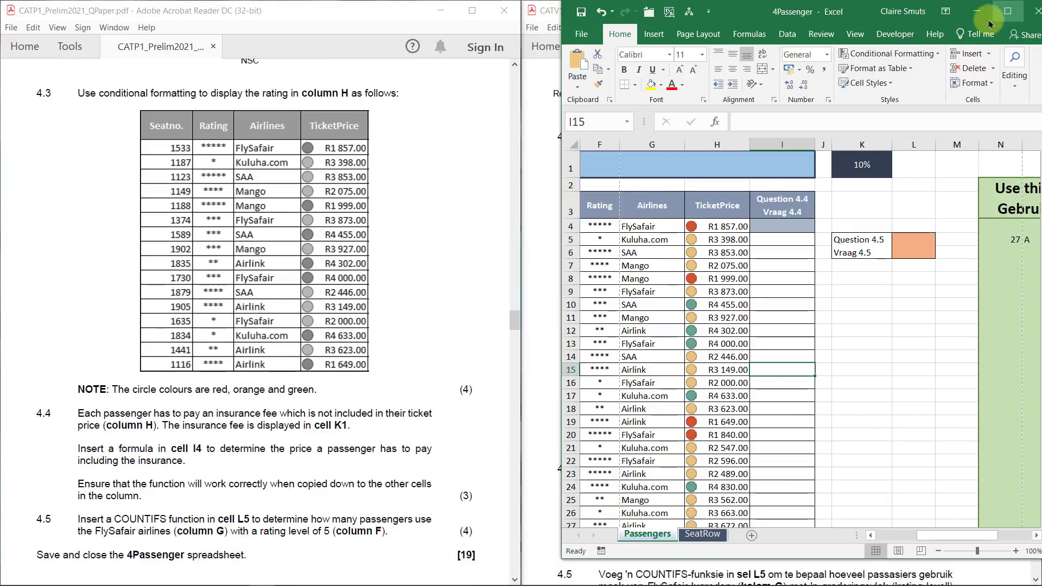
left_click(1008, 10)
left_click_drag(790, 562, 673, 561)
left_click(533, 225)
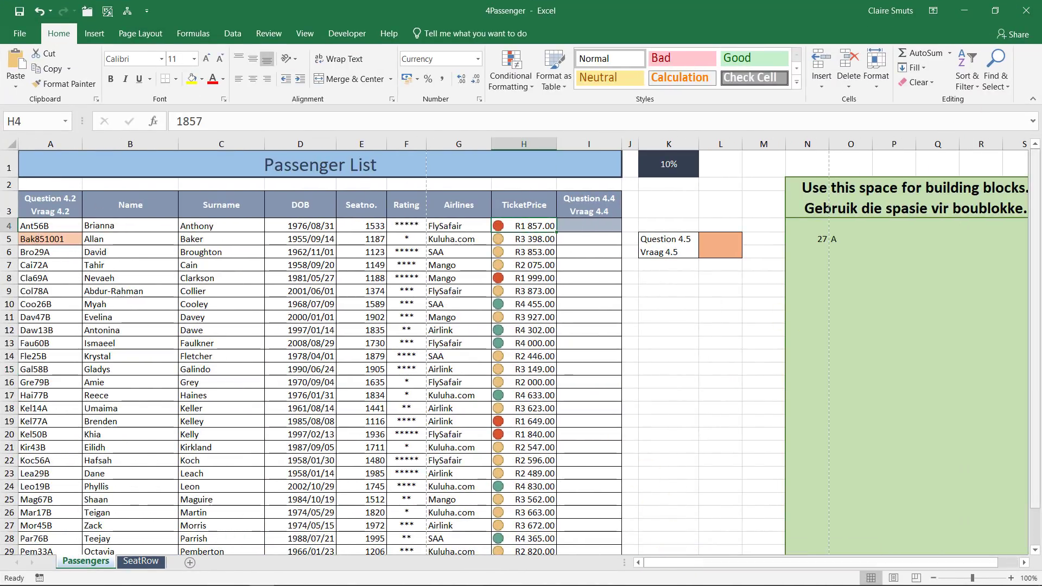
Check the TicketPrice column and the insurance fee percentage in K1 before hiding Excel.
left_click(968, 9)
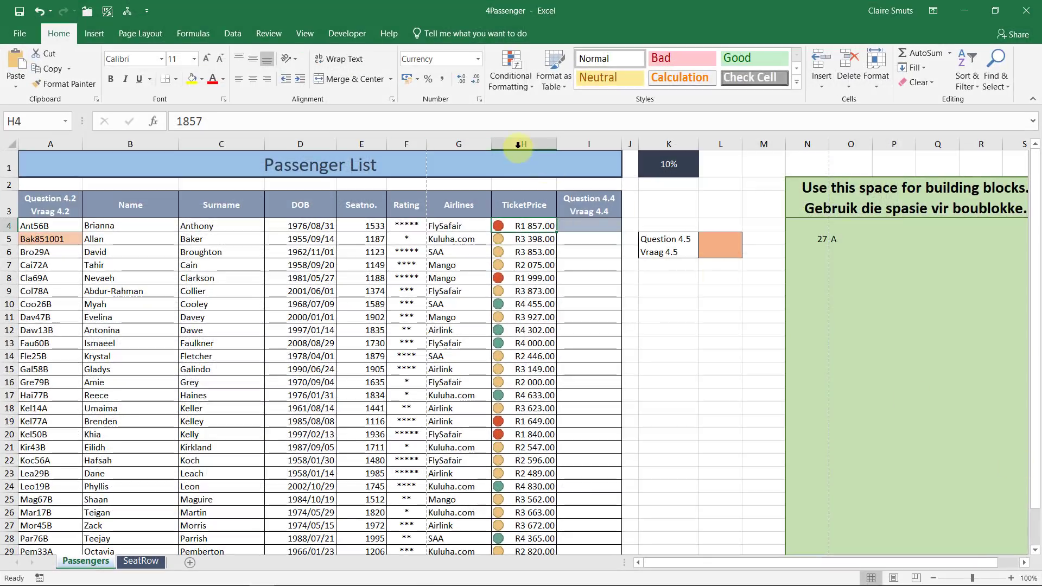
left_click(517, 145)
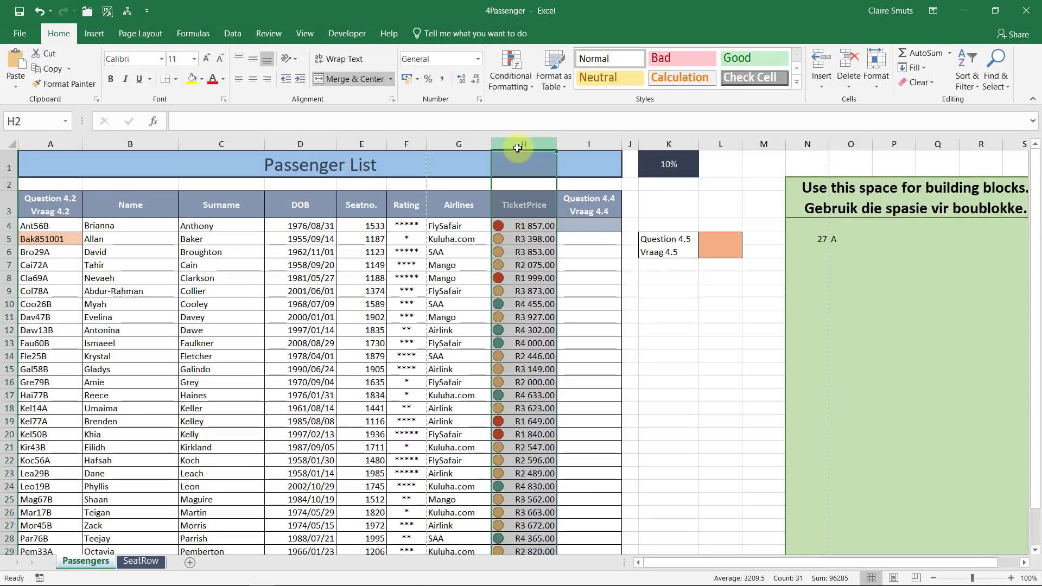
left_click(670, 163)
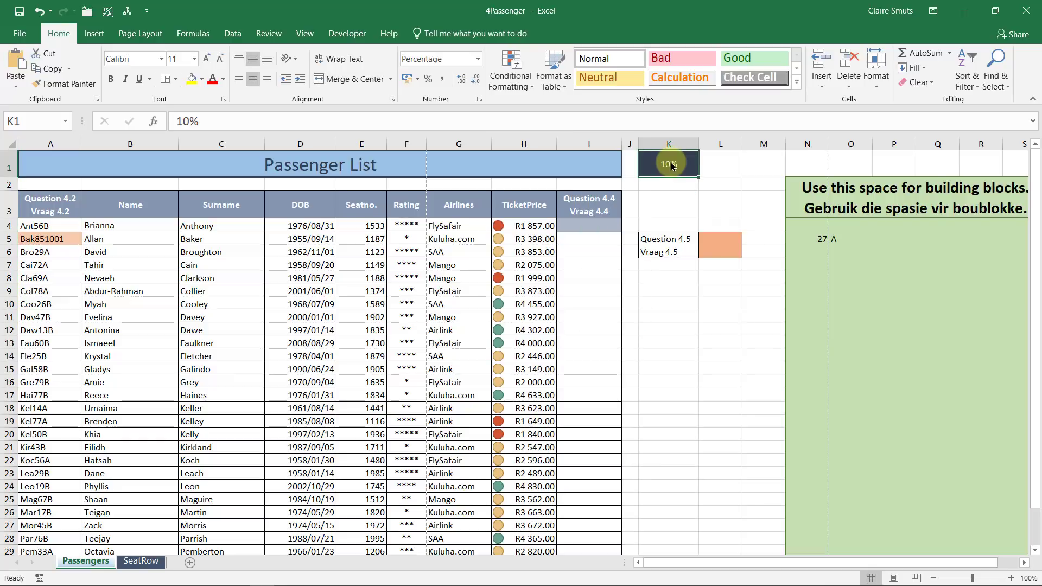
left_click(964, 11)
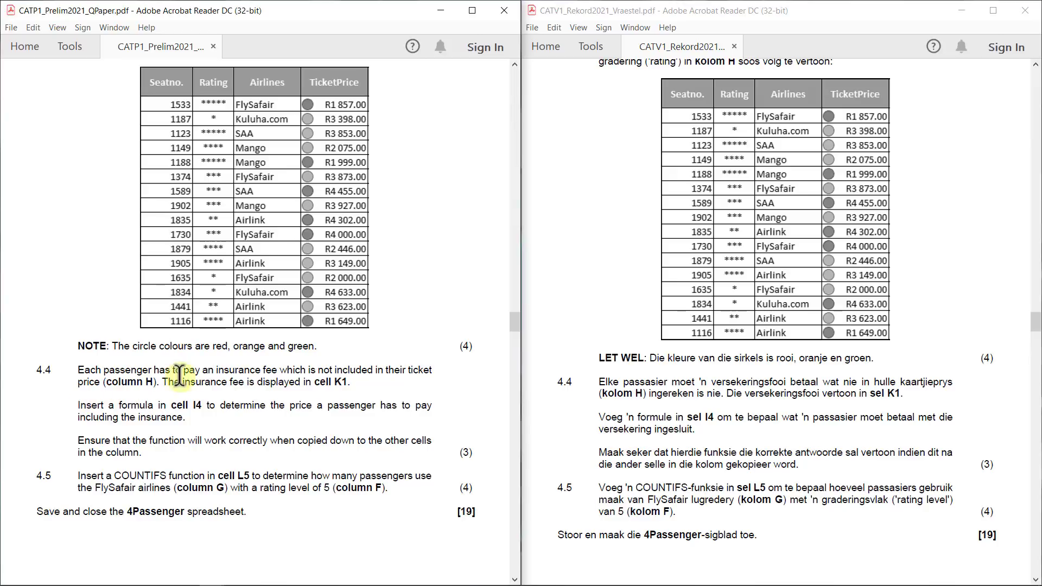
Highlight question 4.4's sentences about the insurance fee stored in cell K1.
left_click_drag(216, 369, 351, 367)
triple_click(407, 381)
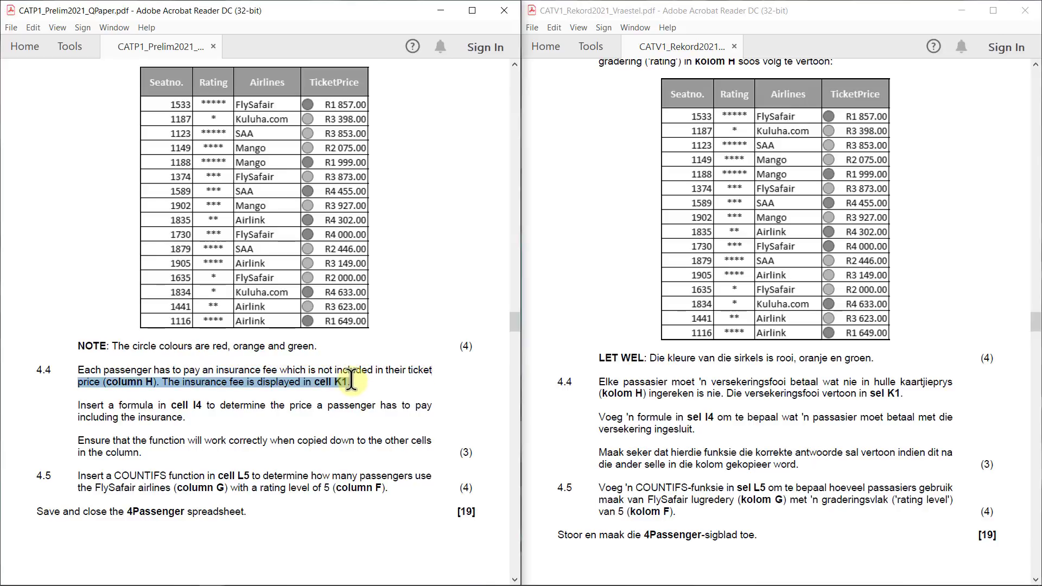
left_click(345, 384)
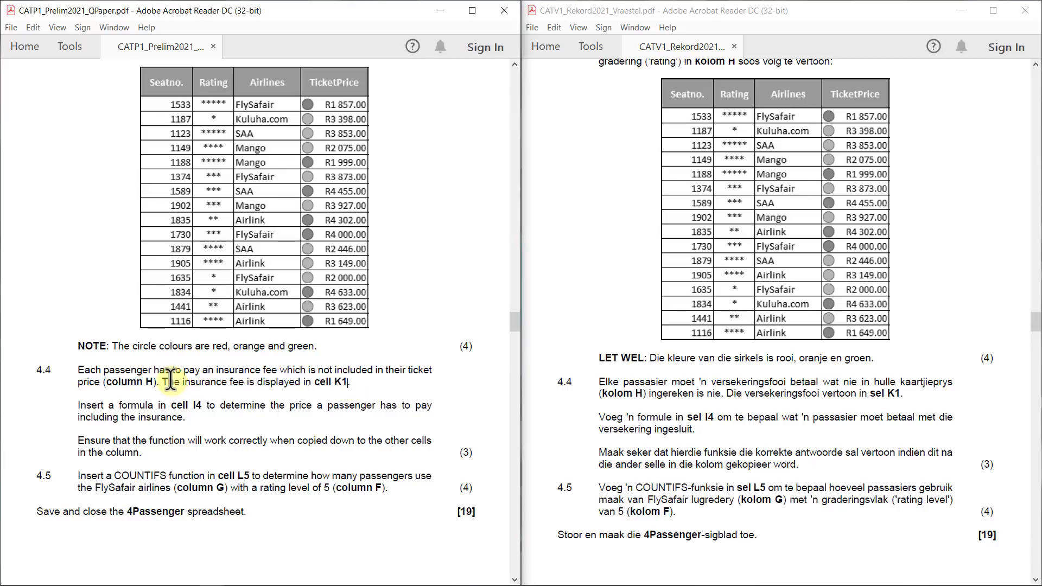
left_click_drag(162, 381, 347, 383)
left_click(353, 385)
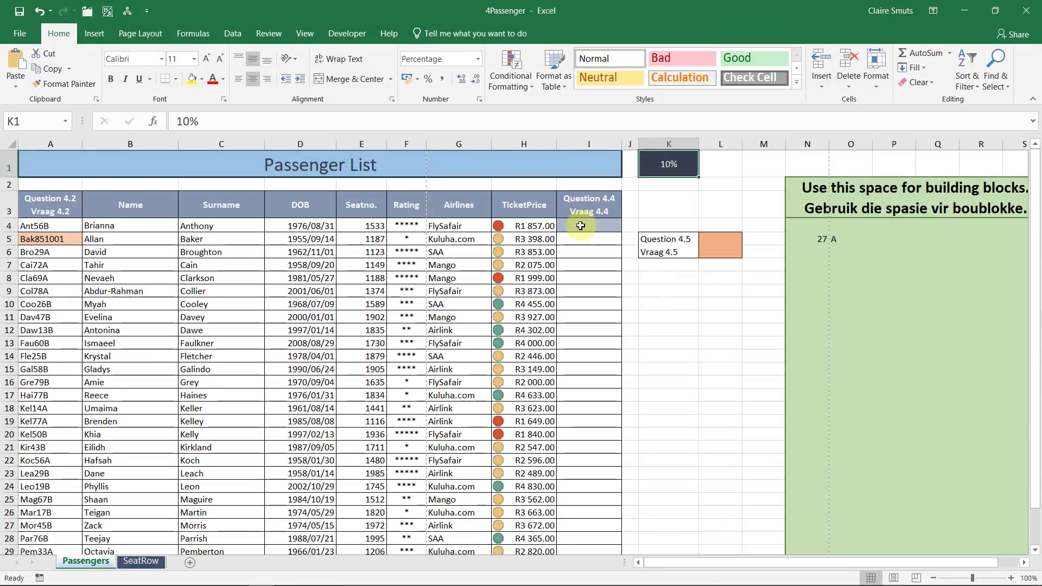
Enter =H4*K1 in I4 by pointing at the price in H4 and the fee in K1.
left_click(588, 225)
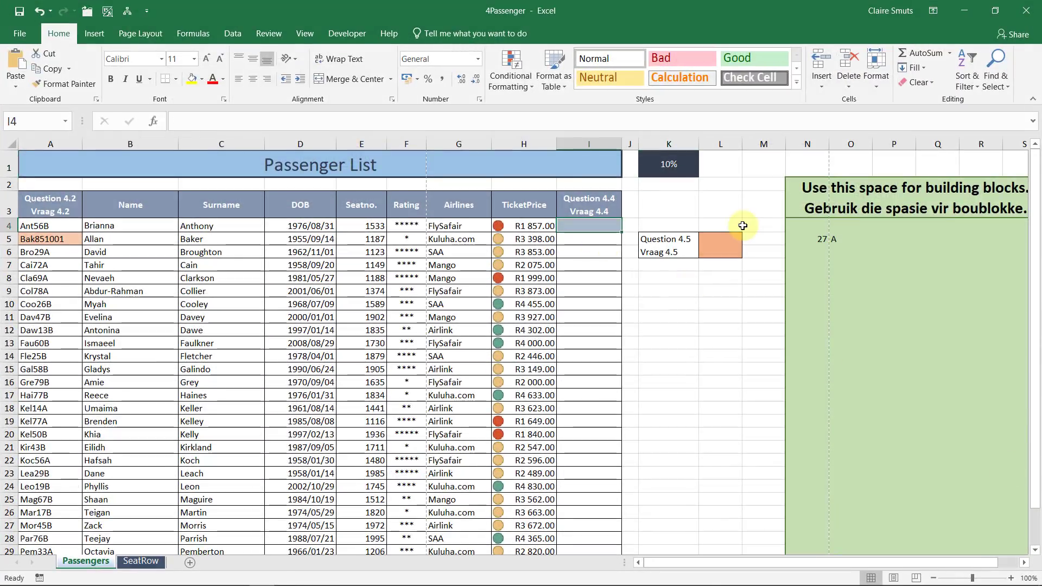
type("=")
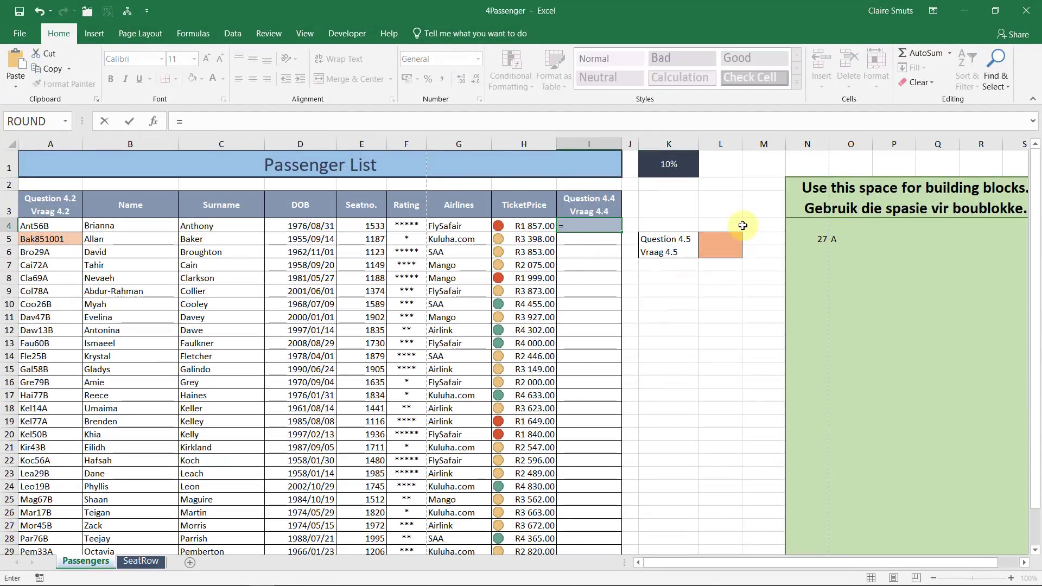
key("Left")
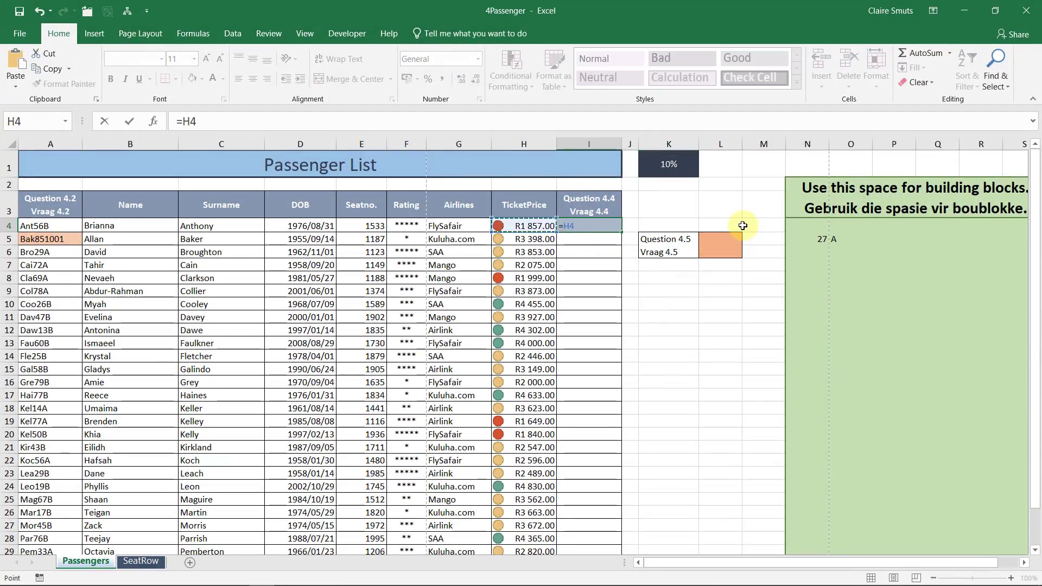
type("*")
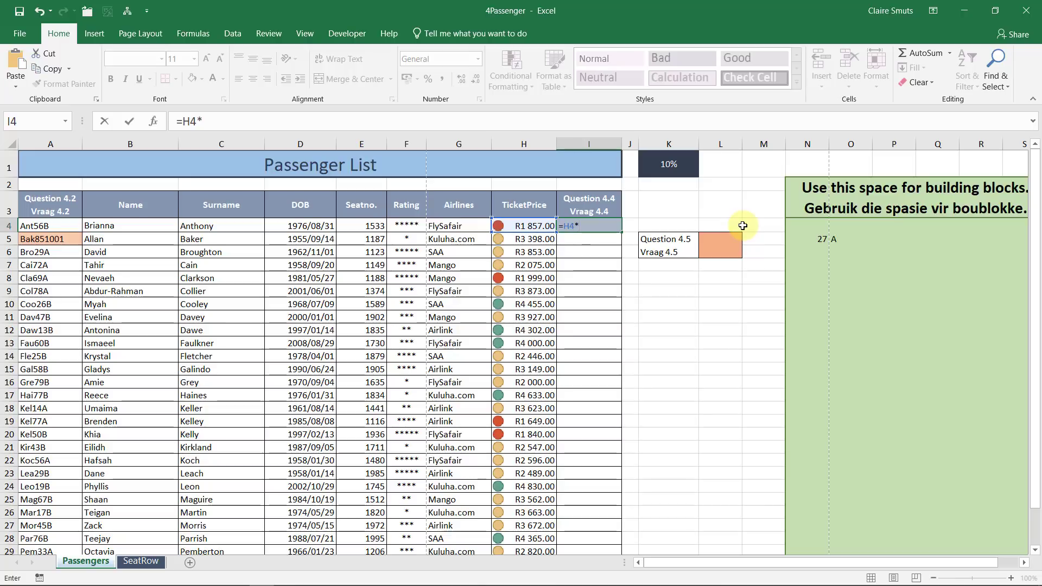
key("Right")
key("Up")
key("Right")
key("Right")
key("Up")
key("Left")
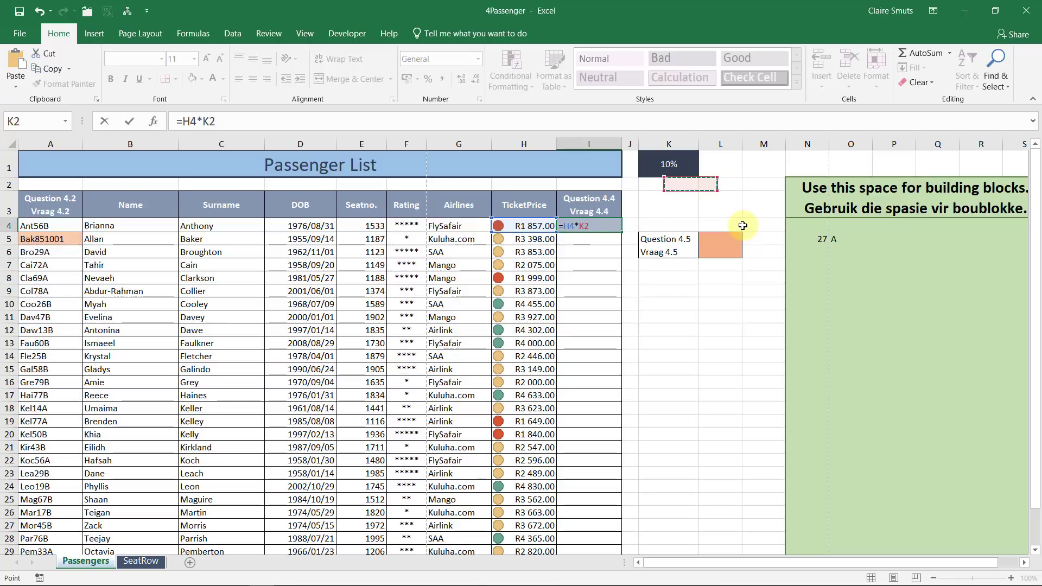
key("Up")
key("Return")
key("Up")
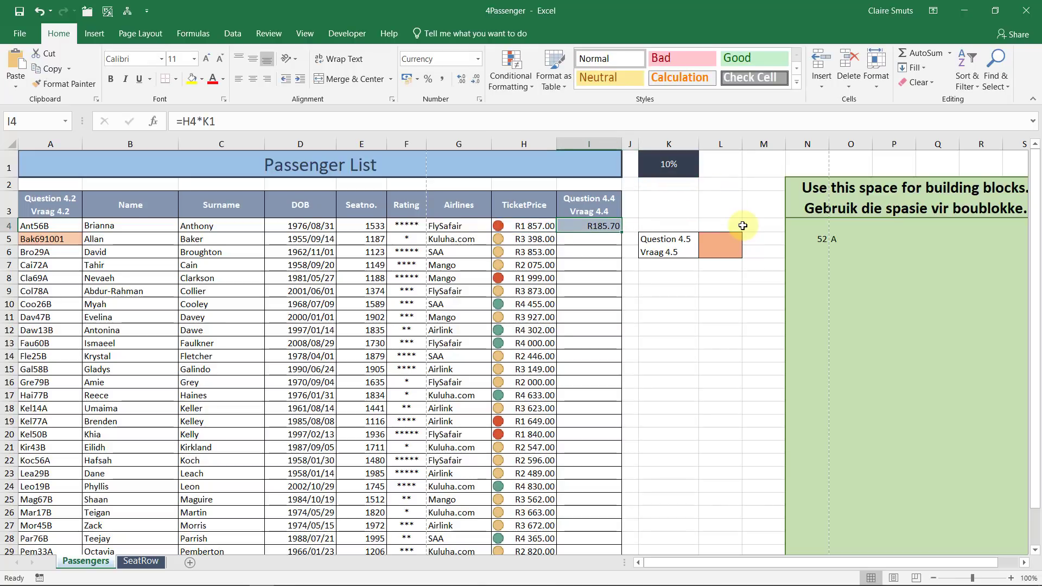
Extend I4's formula to =H4*K1+H4, giving R2 042.70.
left_click(262, 122)
type("+")
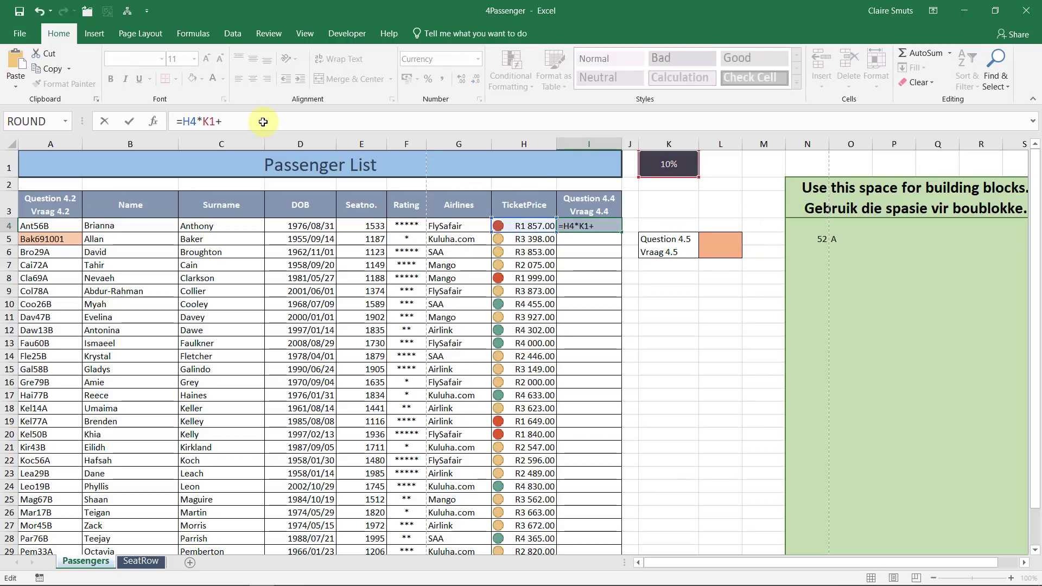
left_click(534, 224)
key("Tab")
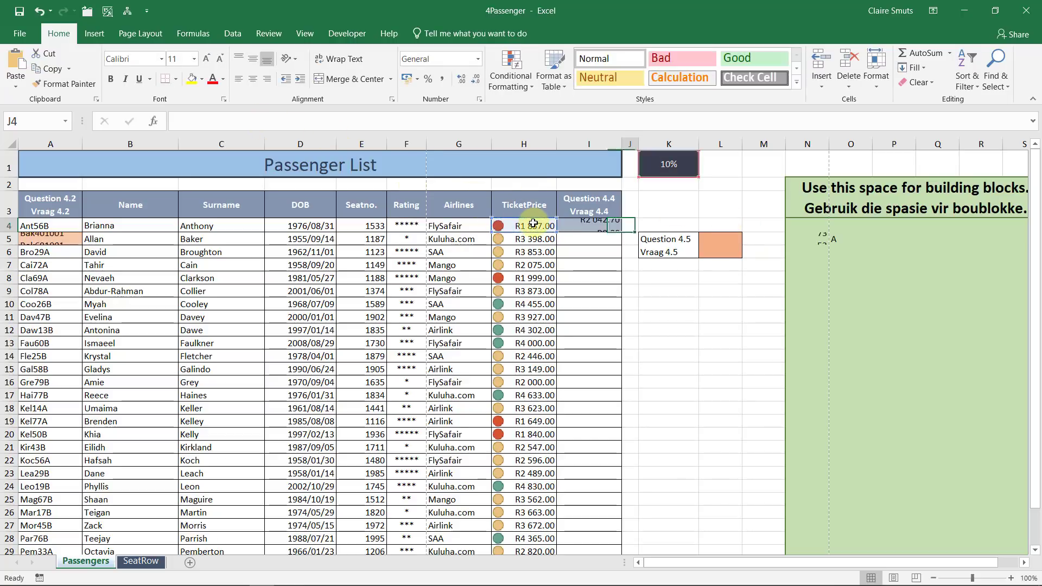
key("Left")
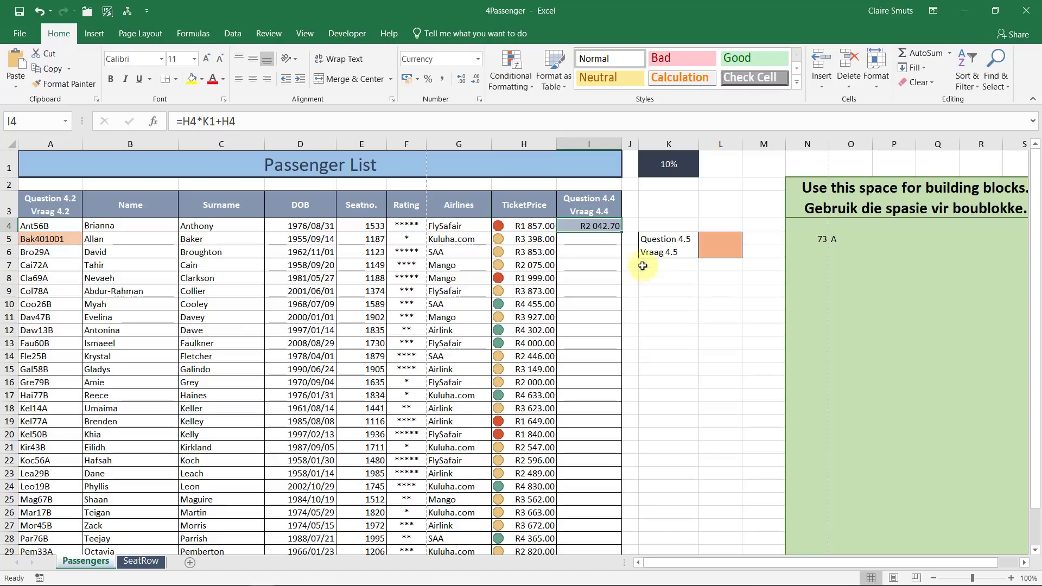
Fill I4 down to I9, inspect the shifted K references and #VALUE! errors, then clear I5:I10.
left_click_drag(622, 232, 621, 299)
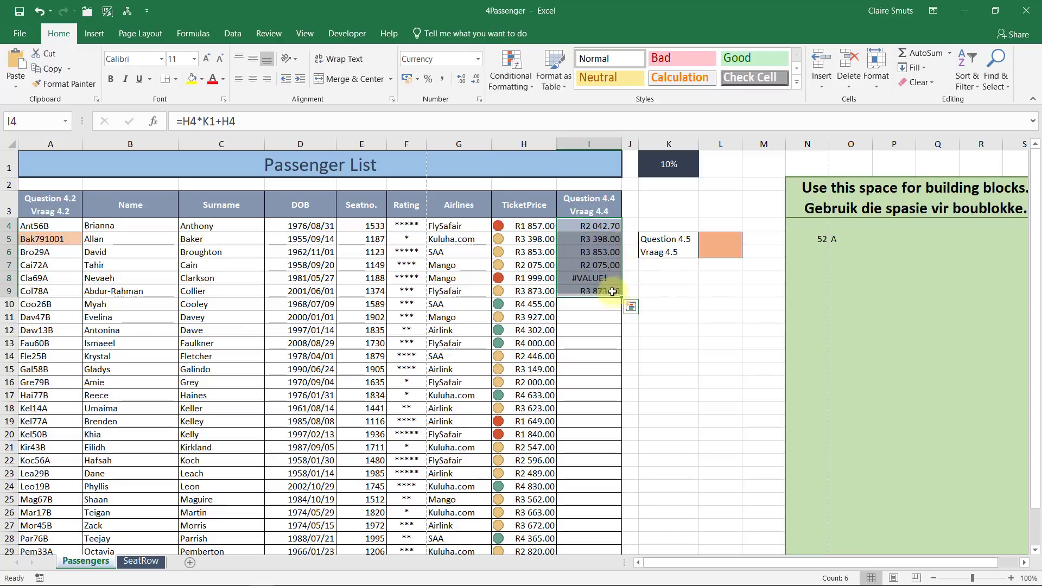
left_click(596, 278)
left_click(406, 123)
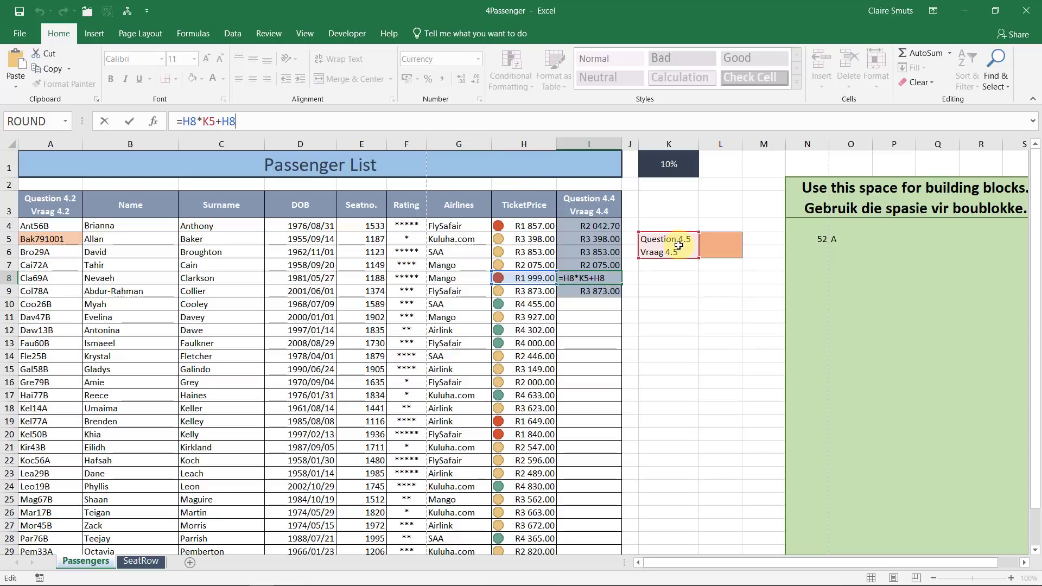
key("Return")
left_click(588, 226)
left_click(246, 118)
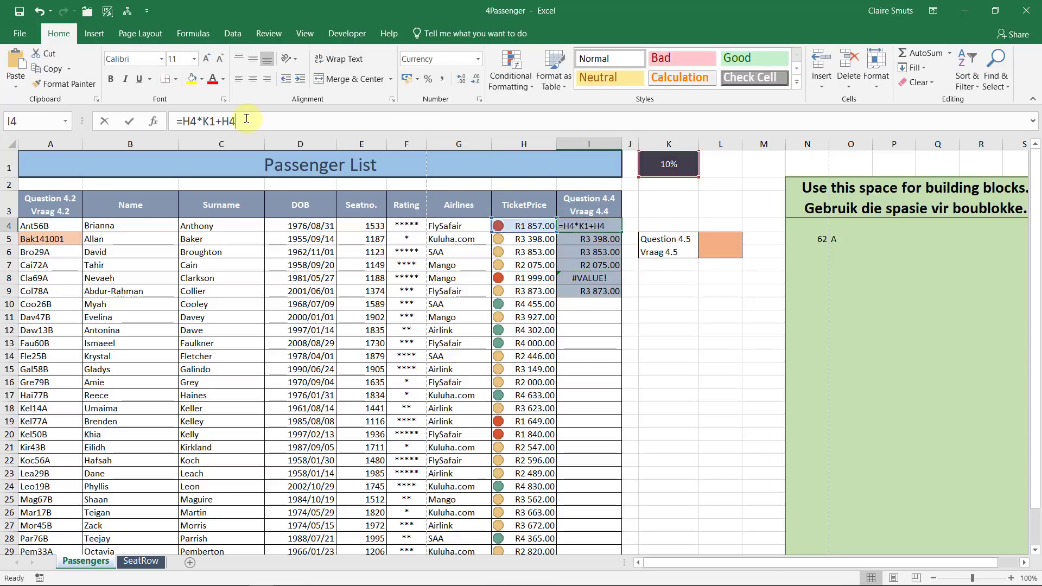
key("Tab")
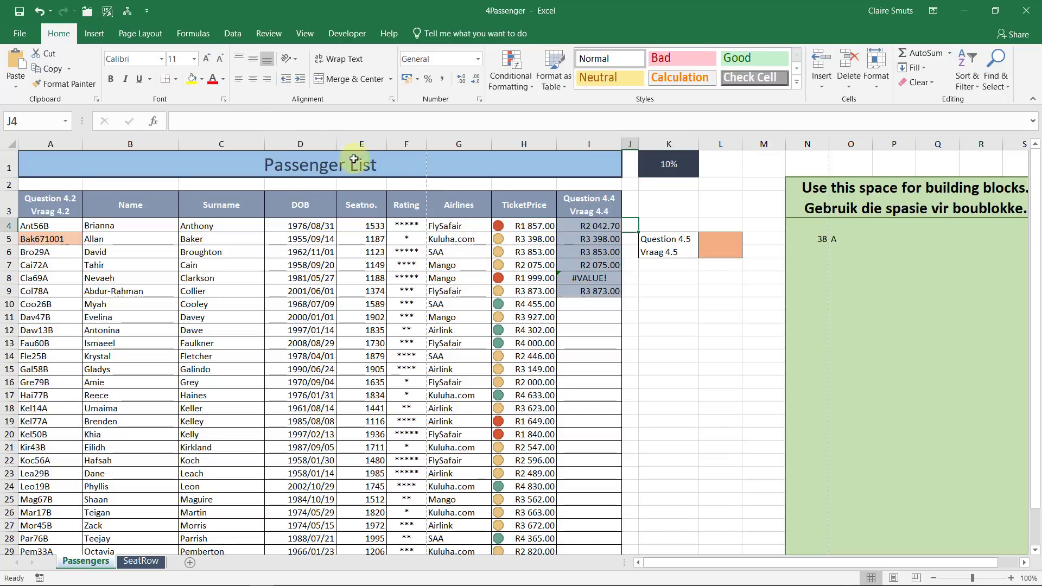
left_click(586, 239)
left_click(237, 120)
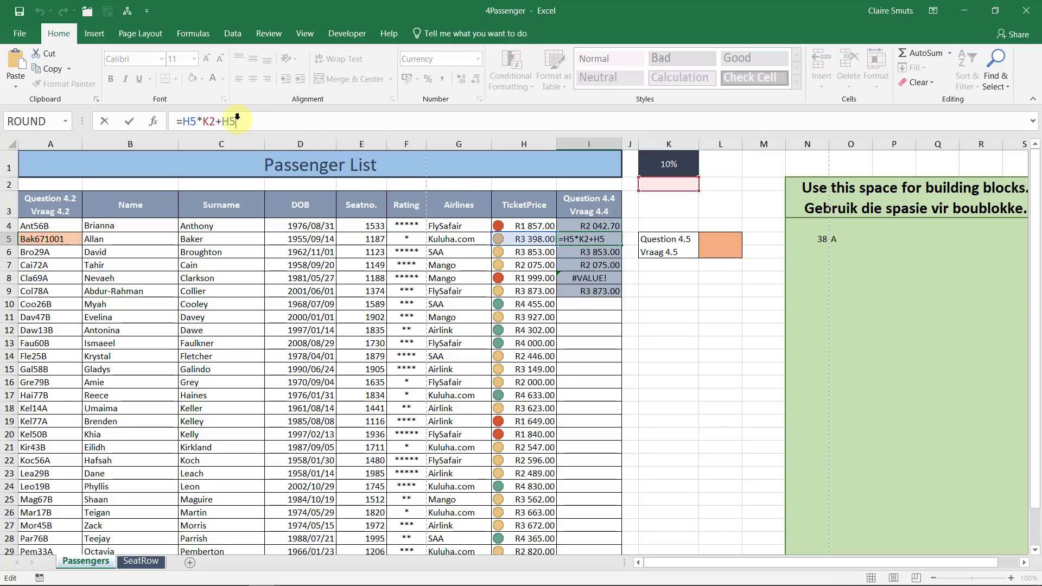
key("Tab")
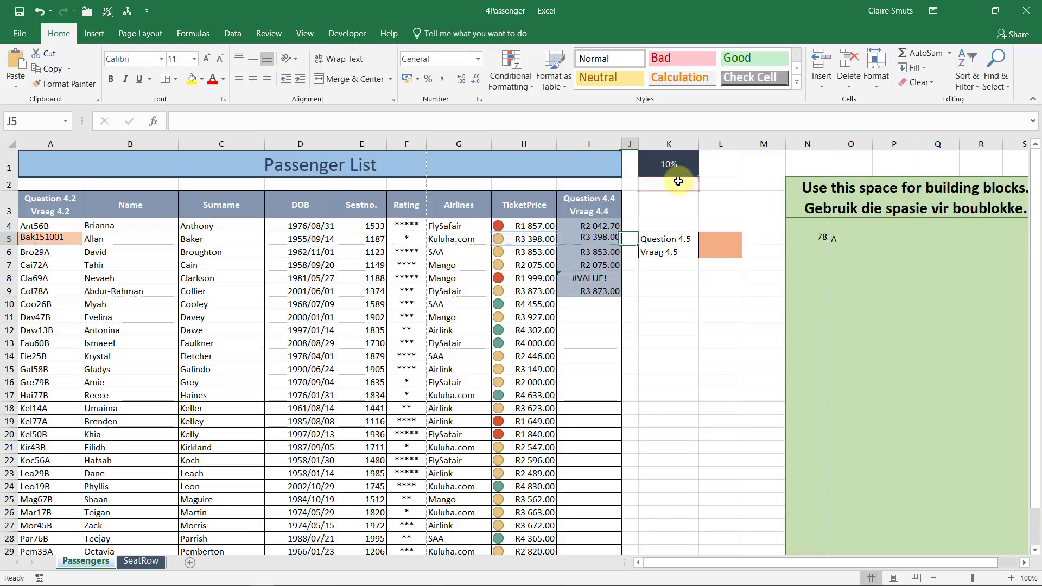
left_click_drag(607, 239, 604, 301)
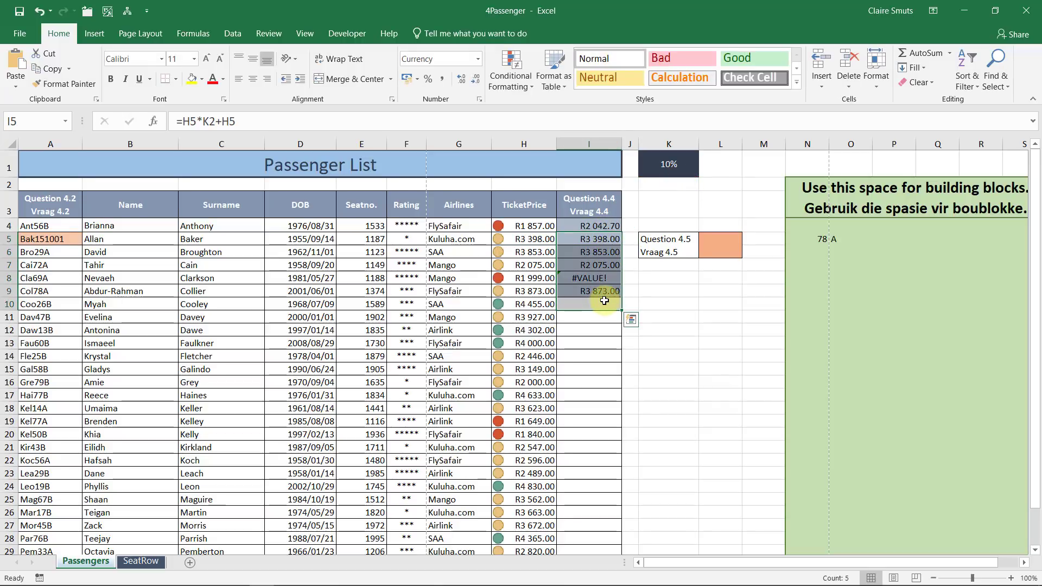
key("Delete")
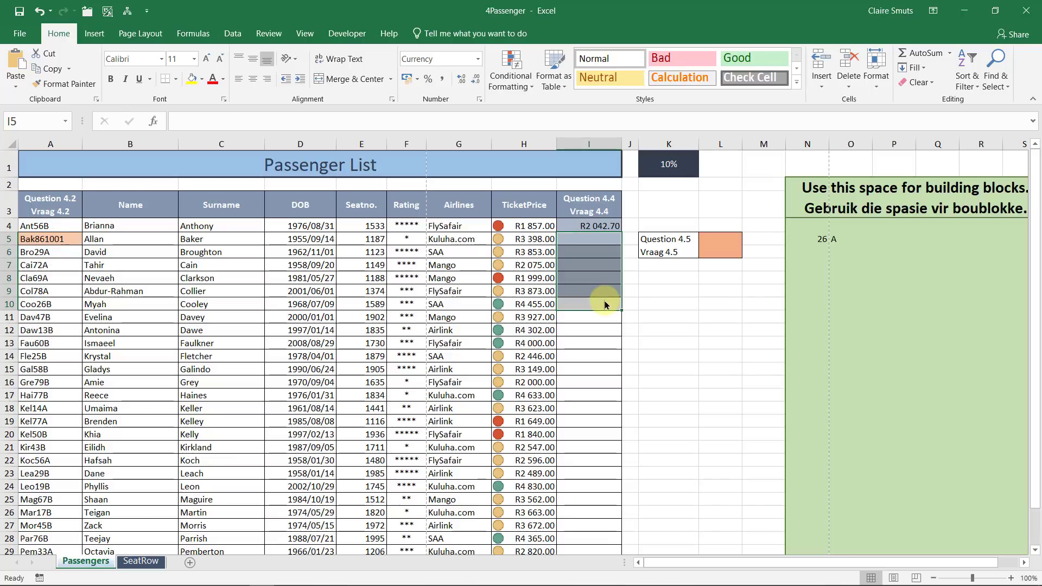
left_click(965, 11)
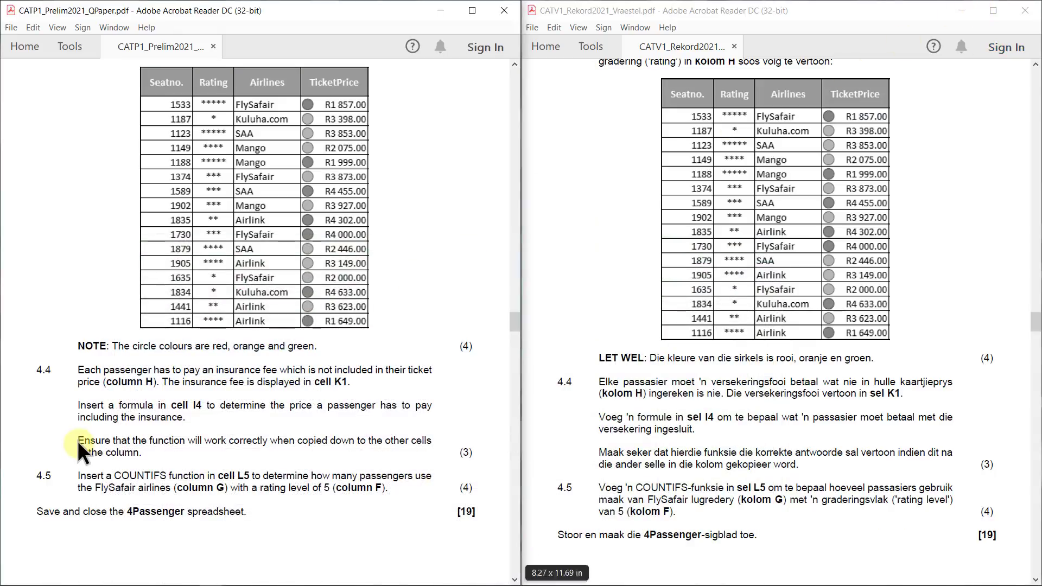
key("alt+Tab")
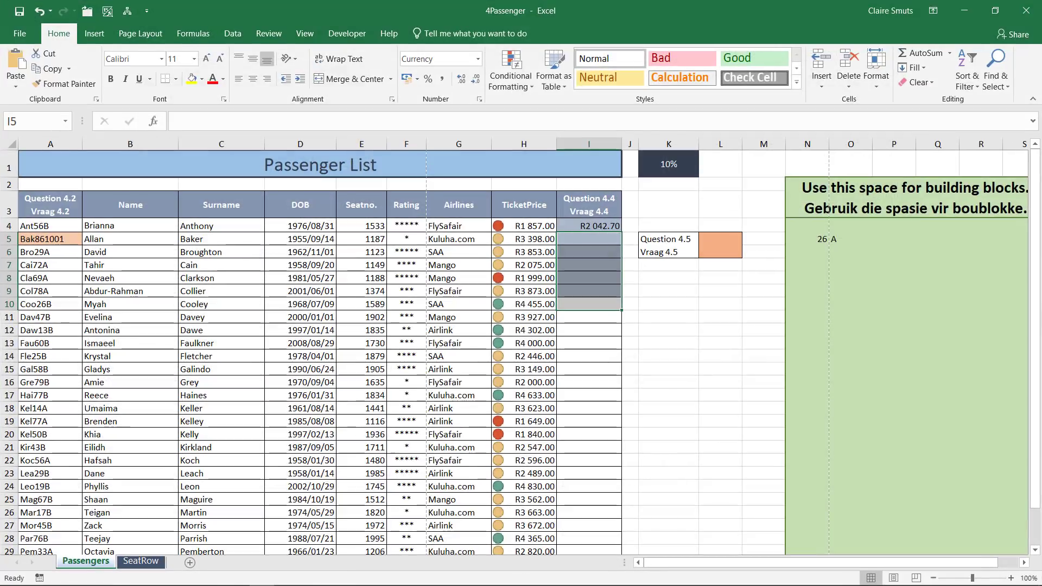
Undo the recent edits, then make I4's fee reference absolute as $K$1 with F4.
left_click(39, 10)
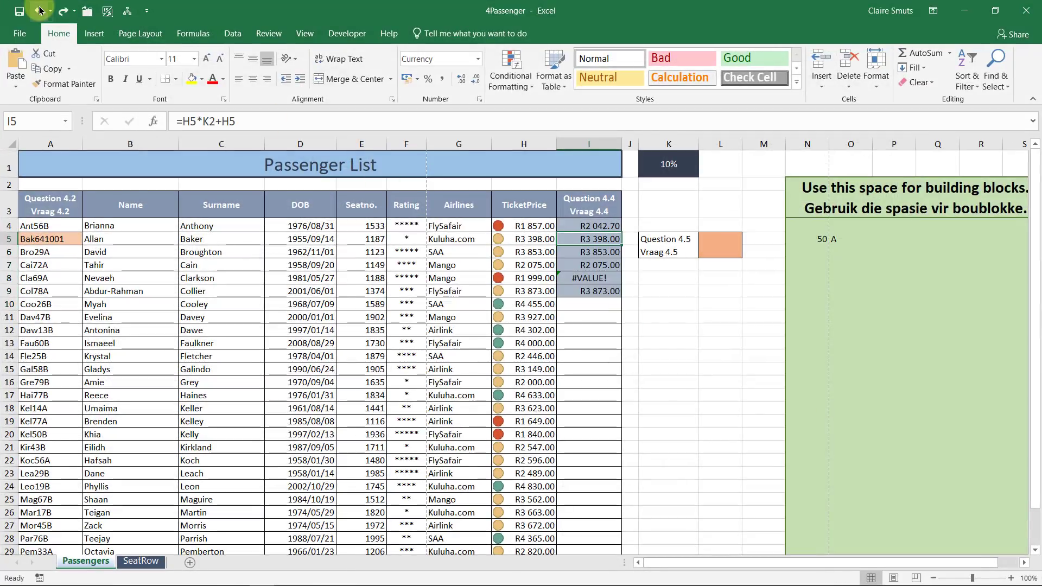
left_click(40, 11)
left_click(41, 11)
left_click(44, 12)
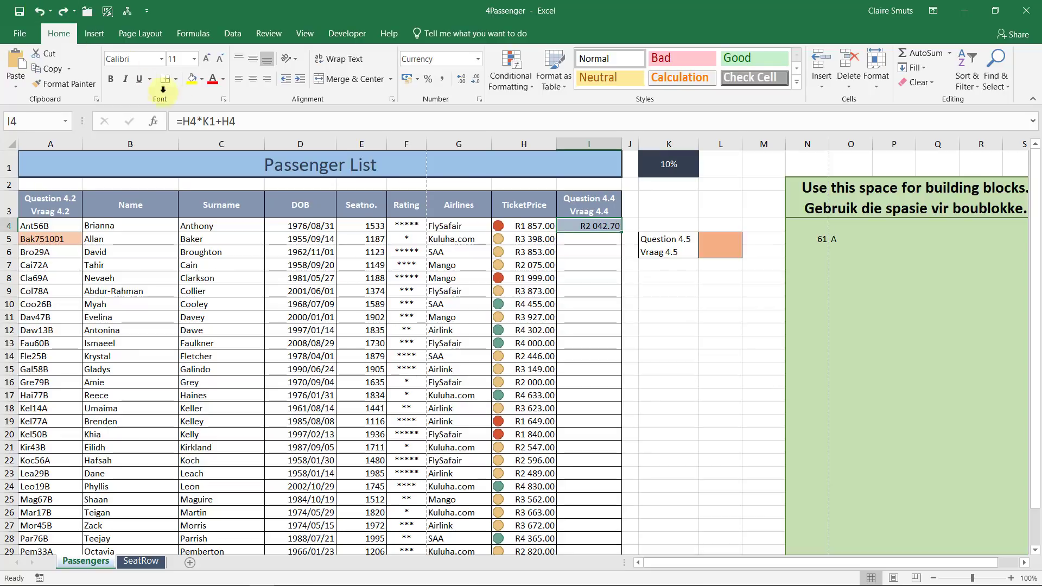
left_click(205, 121)
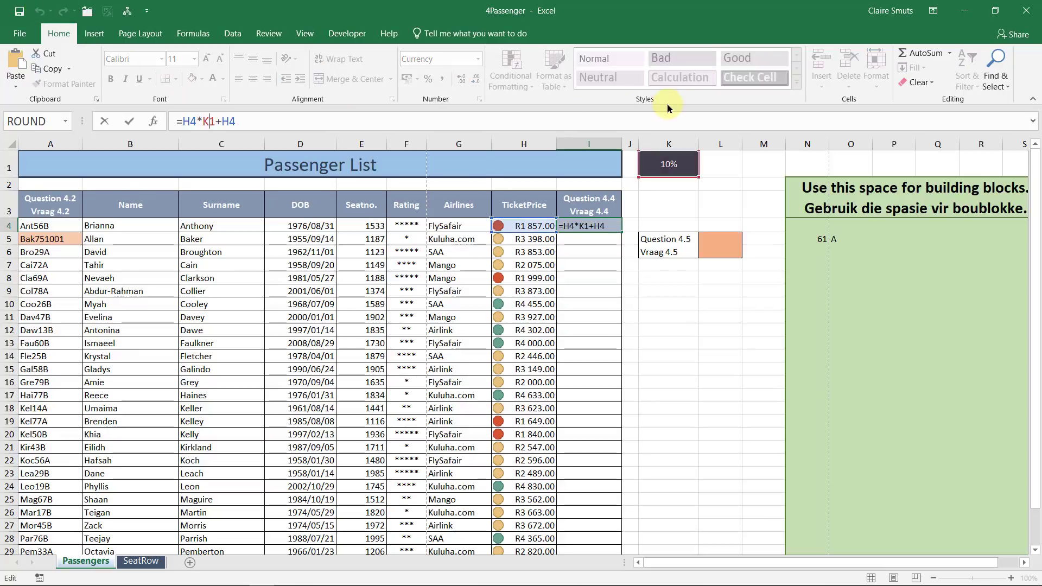
key("F4")
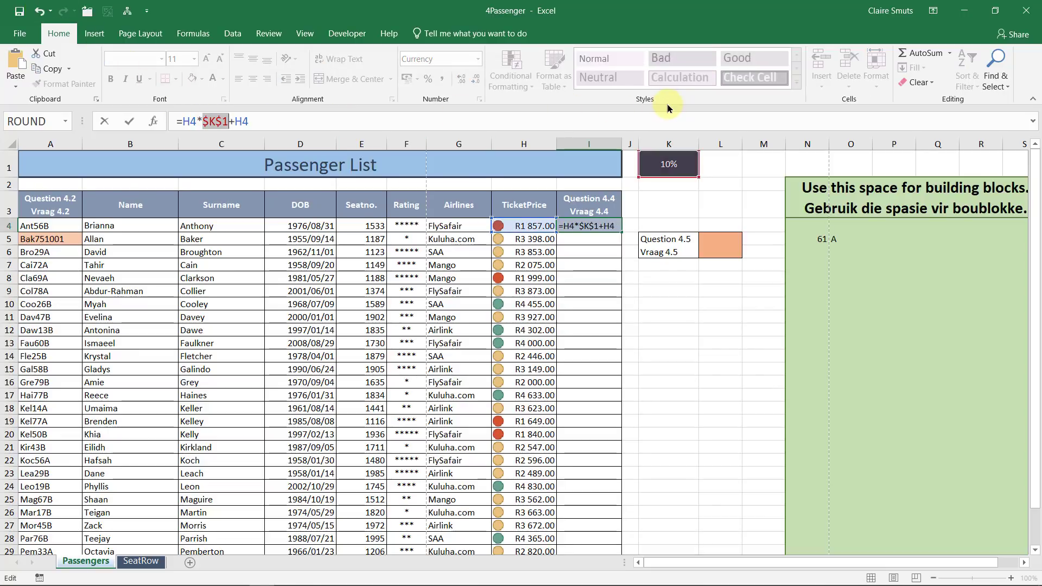
key("Tab")
Fill I4 down to I20, check I18's formula, then undo the trial copy.
left_click(612, 228)
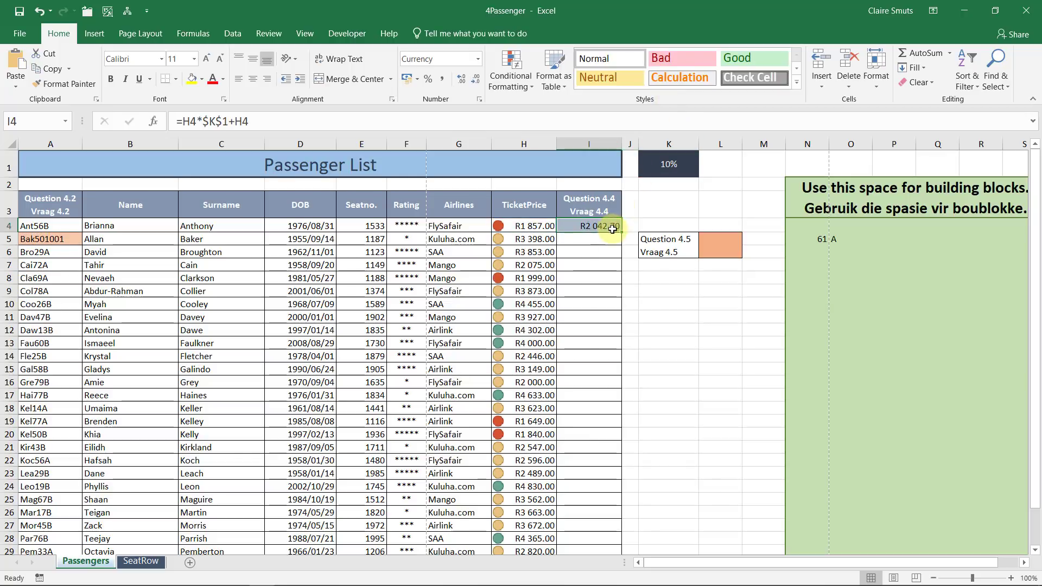
left_click_drag(622, 232, 604, 434)
left_click(602, 412)
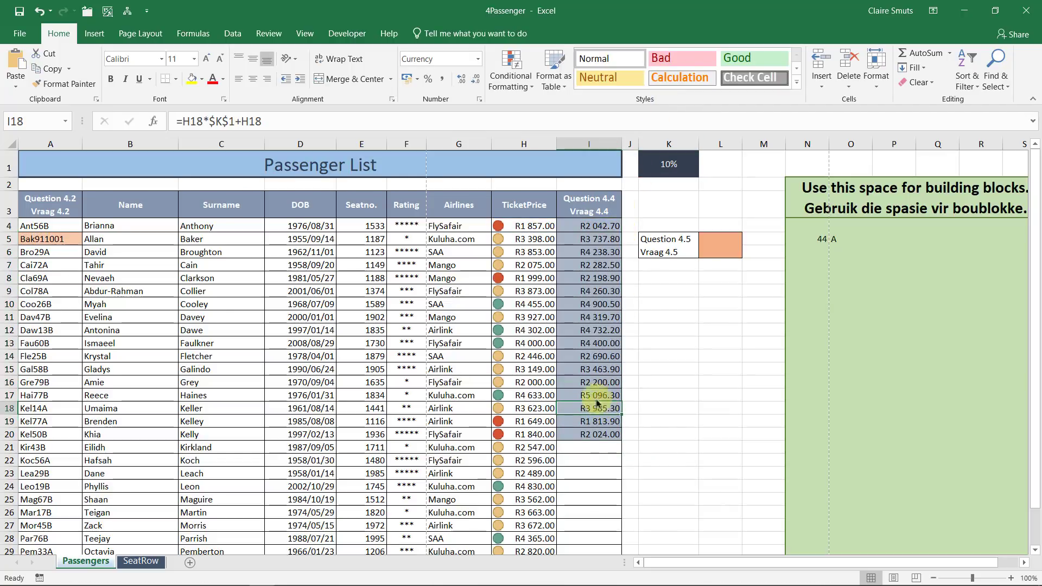
left_click(267, 121)
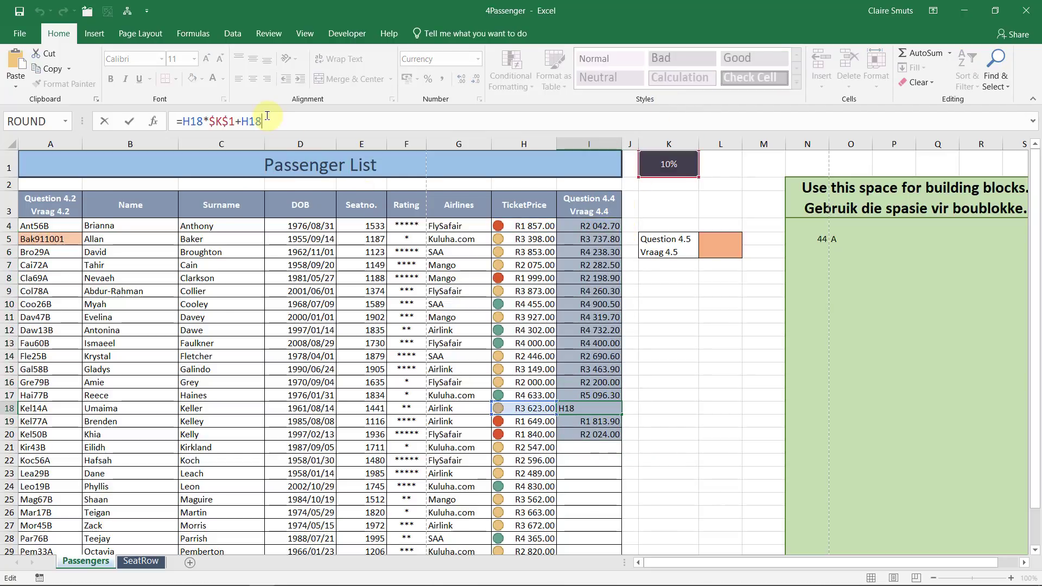
key("Tab")
left_click(39, 11)
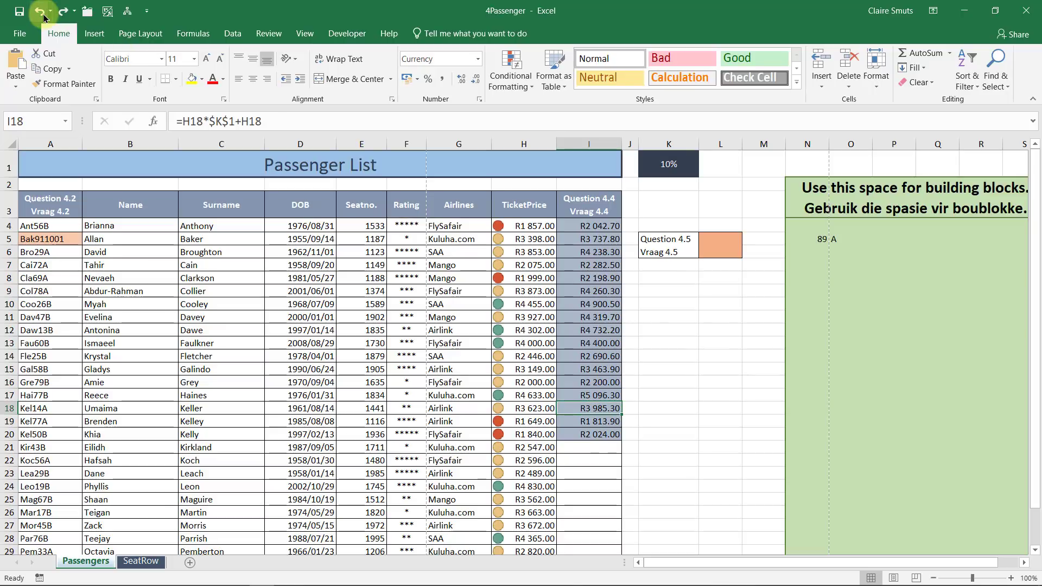
left_click(39, 11)
left_click(668, 162)
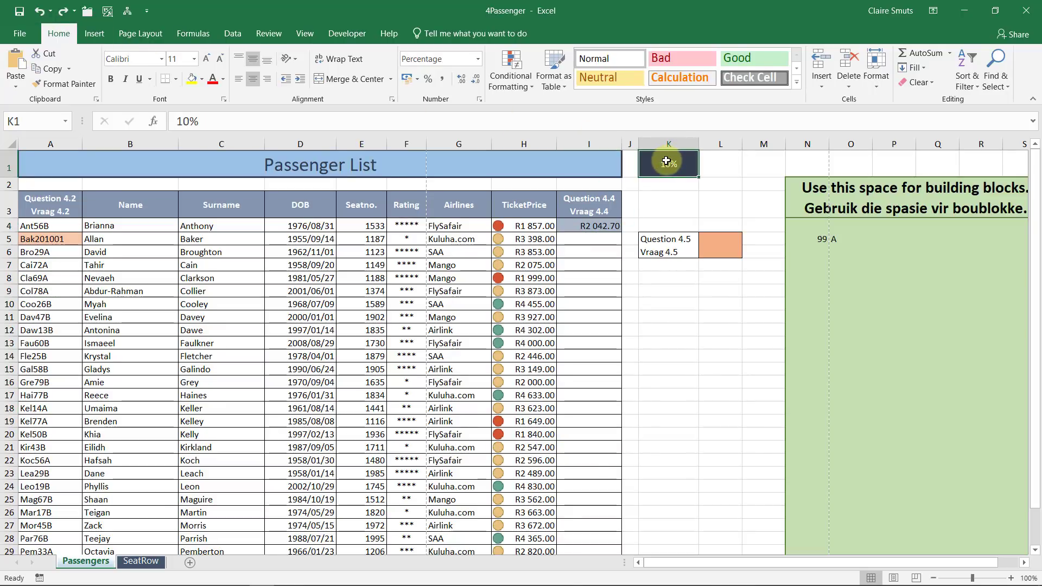
Name cell K1 'Insurance' and rewrite I4 as =H4*Insurance+H4.
left_click(30, 126)
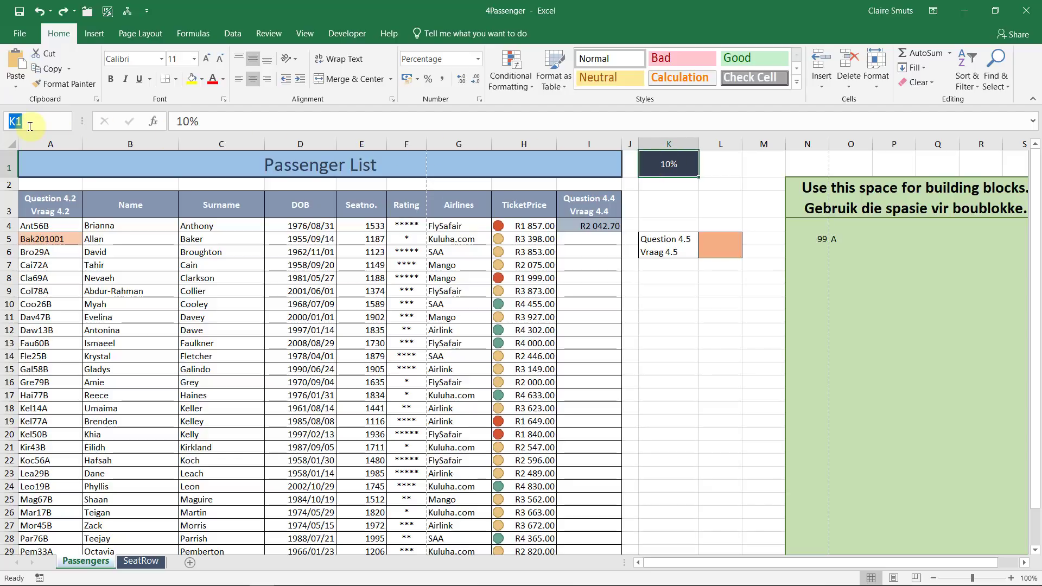
type("In")
type("surance")
key("Return")
left_click(602, 225)
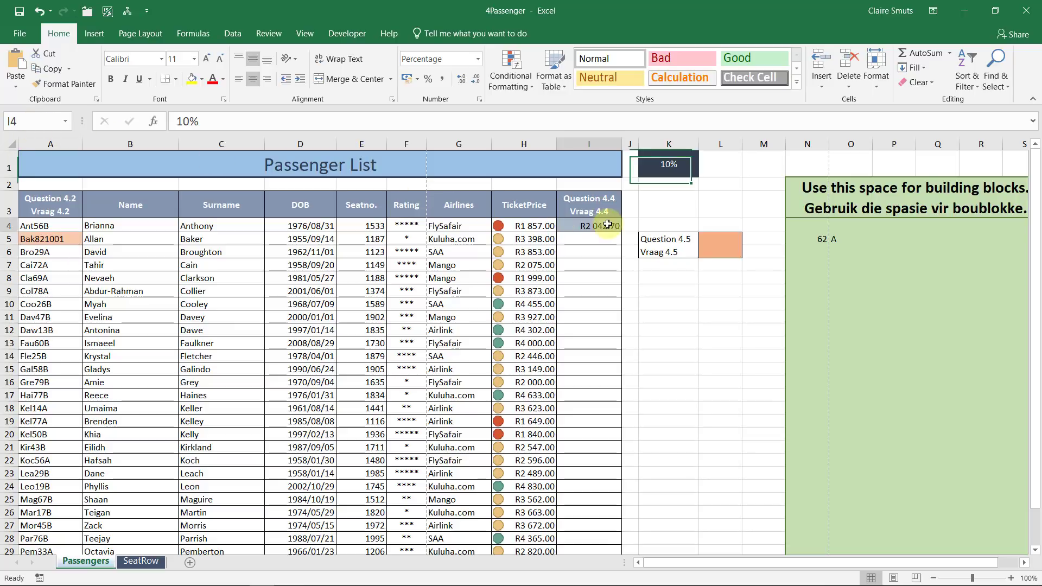
left_click_drag(255, 121, 184, 120)
key("BackSpace")
left_click(537, 226)
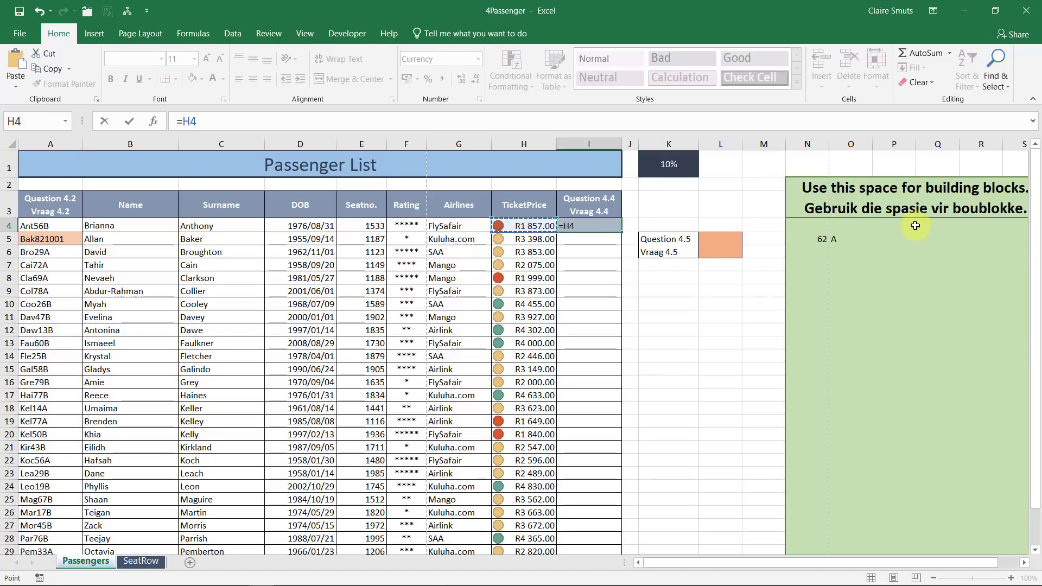
type("*Ins")
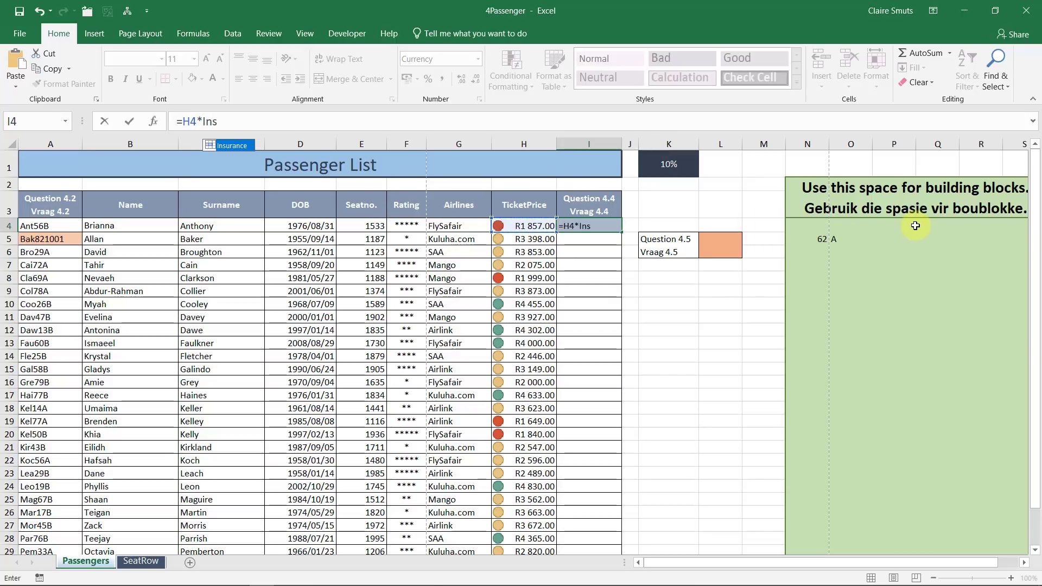
type("ur")
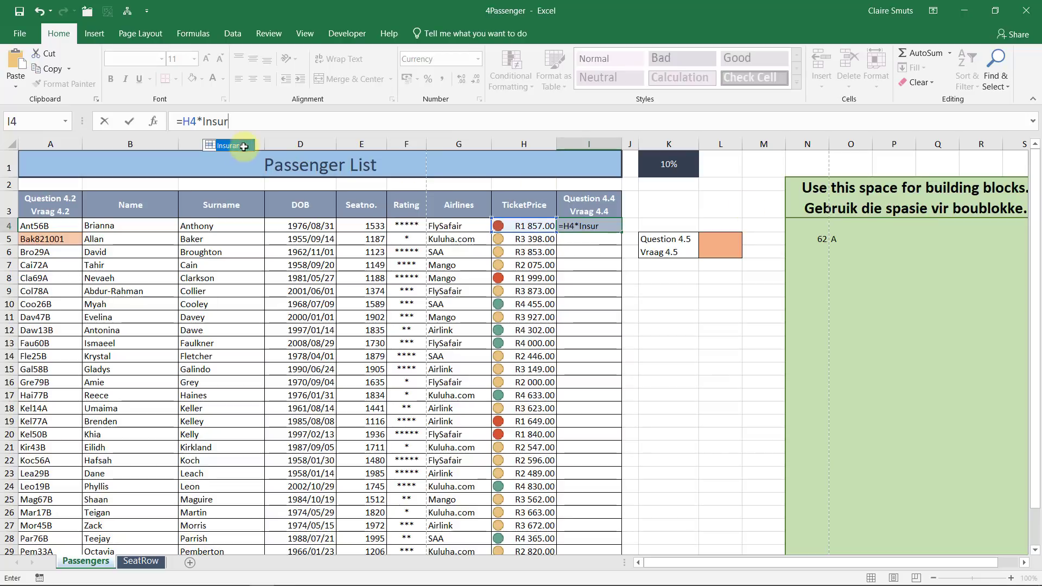
type("ance+")
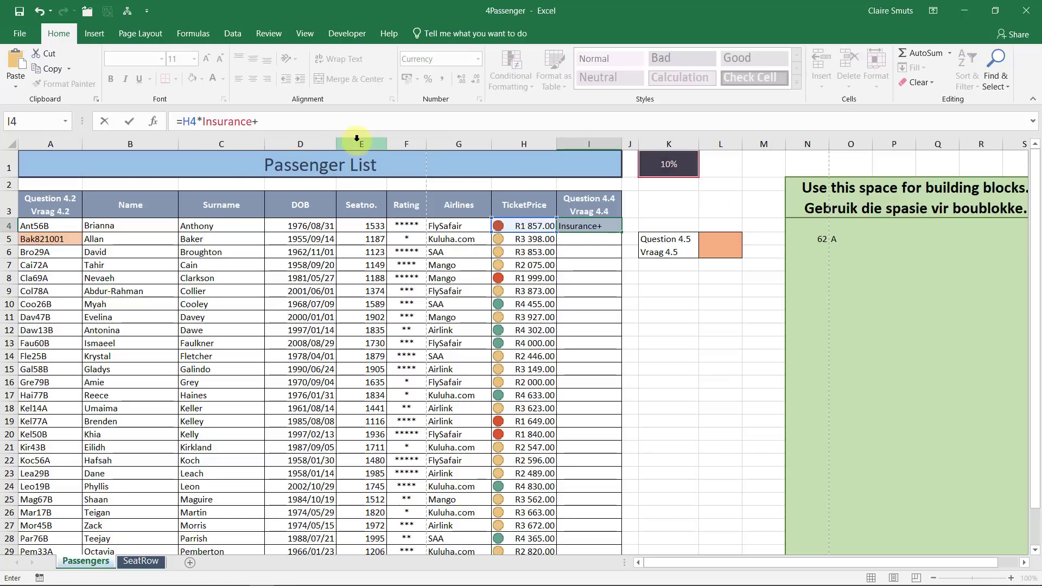
type("H4")
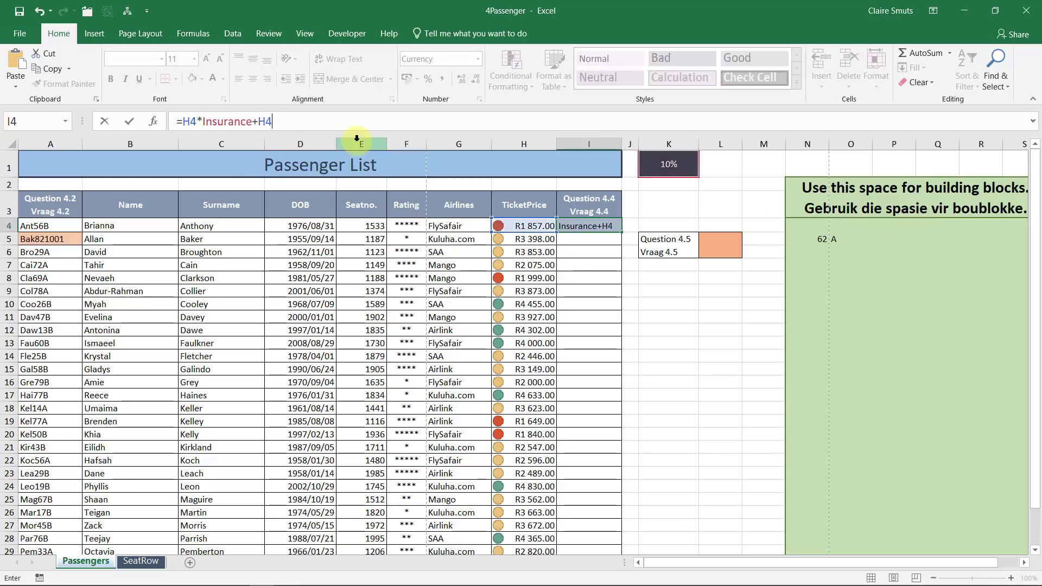
key("Return")
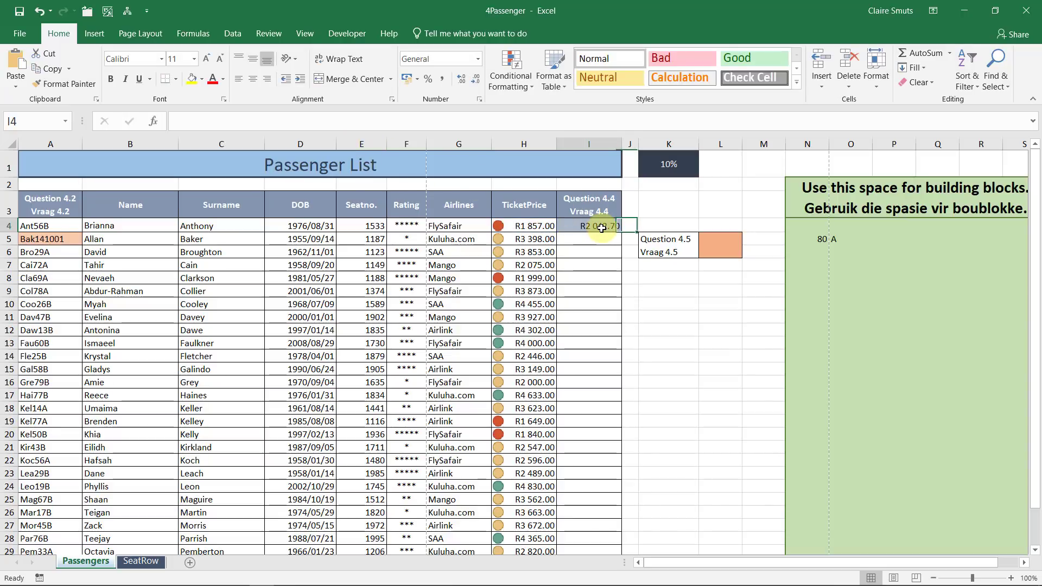
Fill I4's formula down to I16 and confirm I16 uses the Insurance name.
left_click(604, 229)
left_click_drag(622, 232, 619, 383)
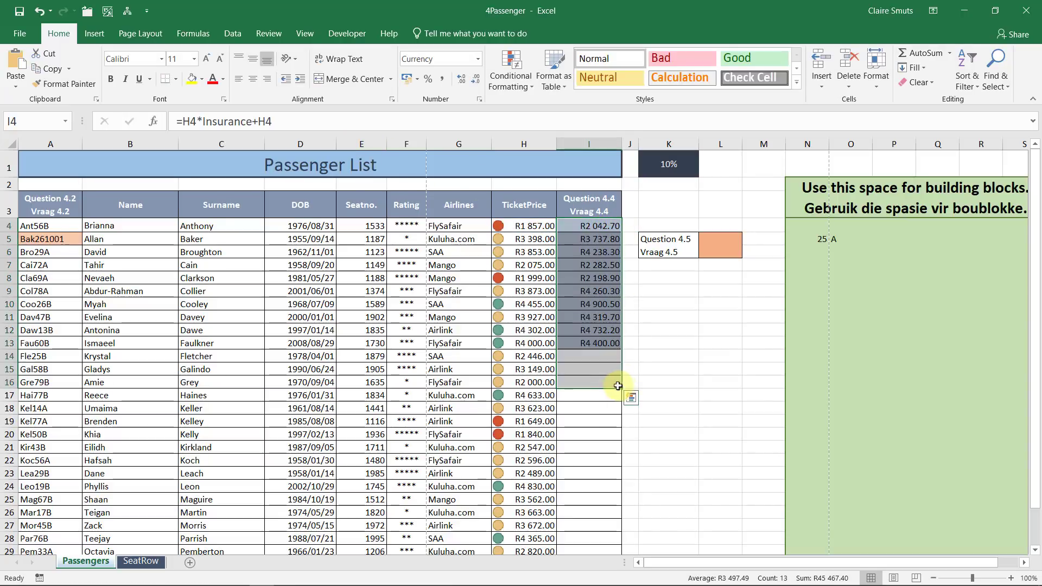
left_click(594, 382)
left_click(326, 125)
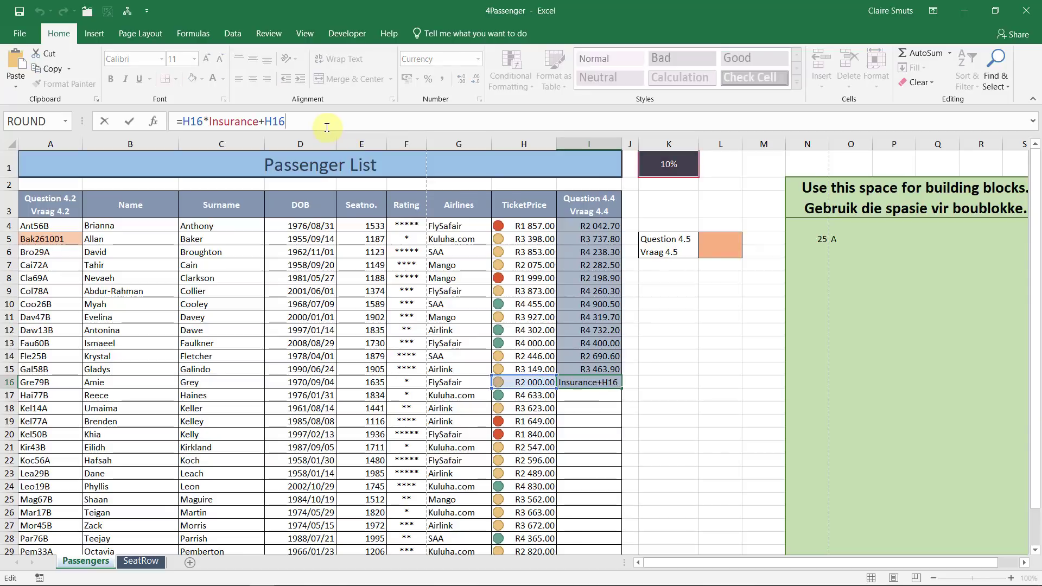
key("Tab")
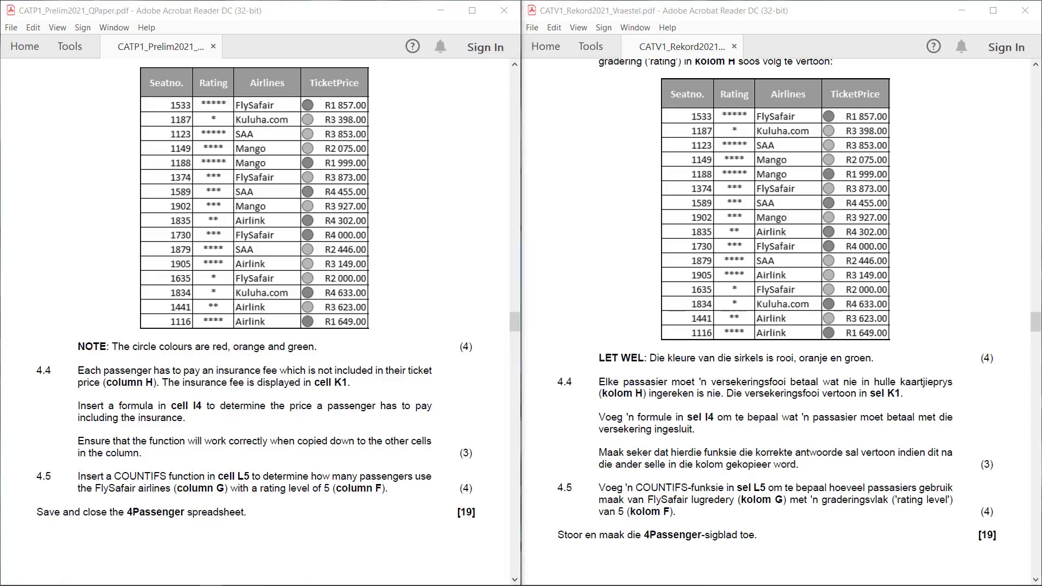
Return from question 4.5 in the PDFs to the 4Passenger workbook.
key("alt+Tab")
left_click(734, 252)
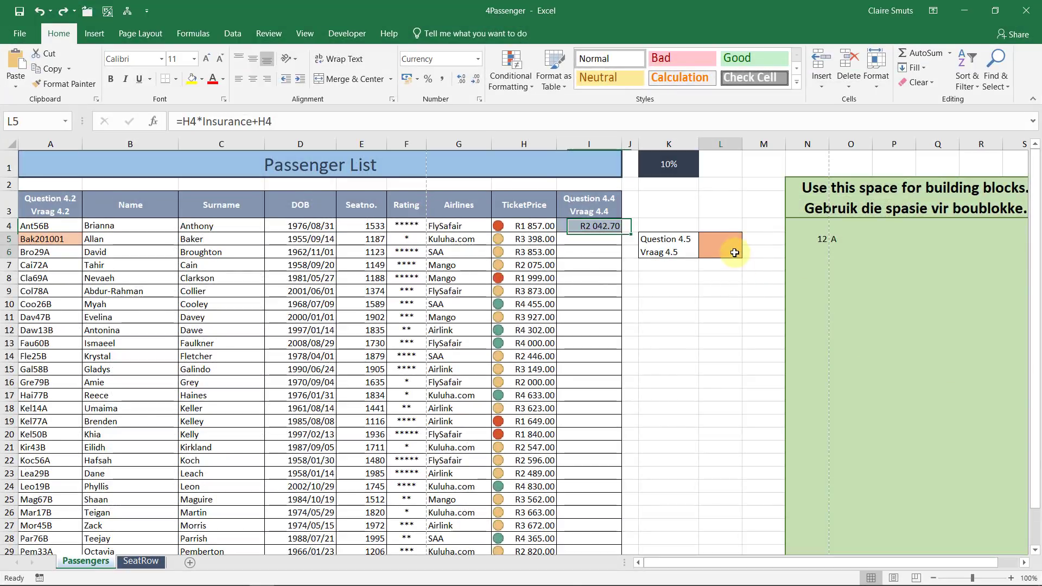
type("=cou")
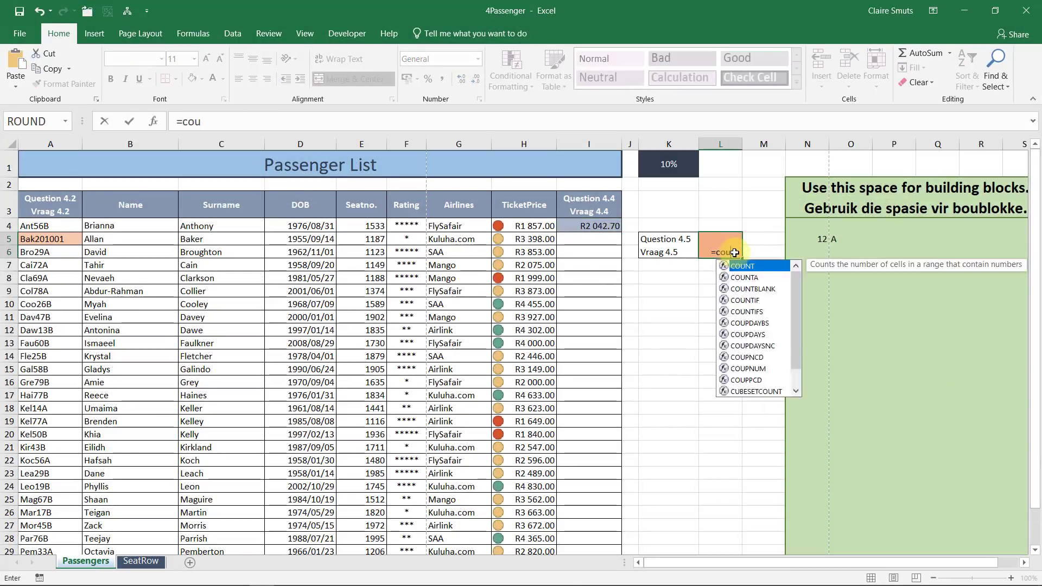
type("ntifs")
key("Tab")
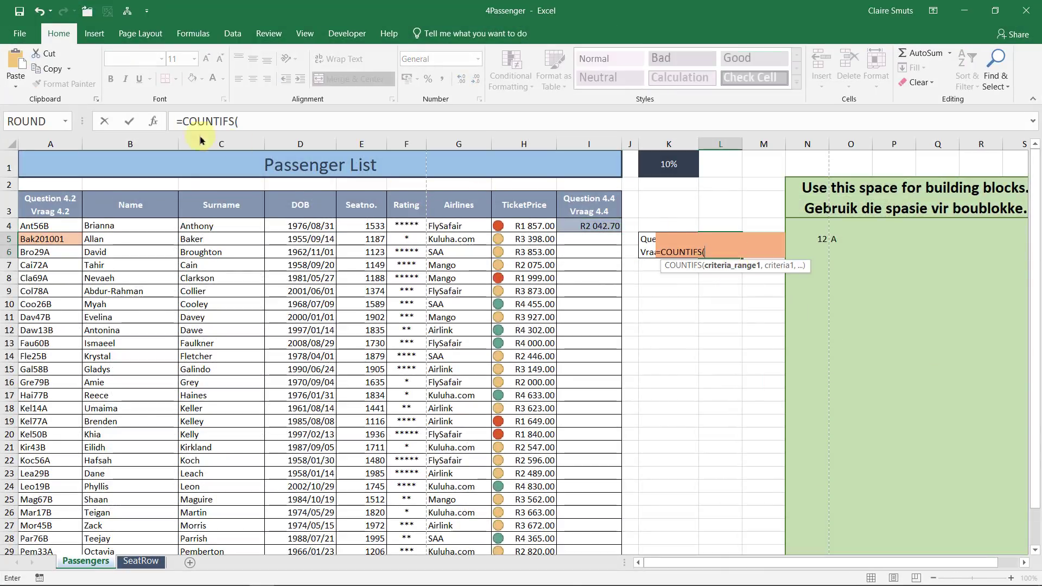
left_click(152, 121)
left_click_drag(373, 171, 843, 216)
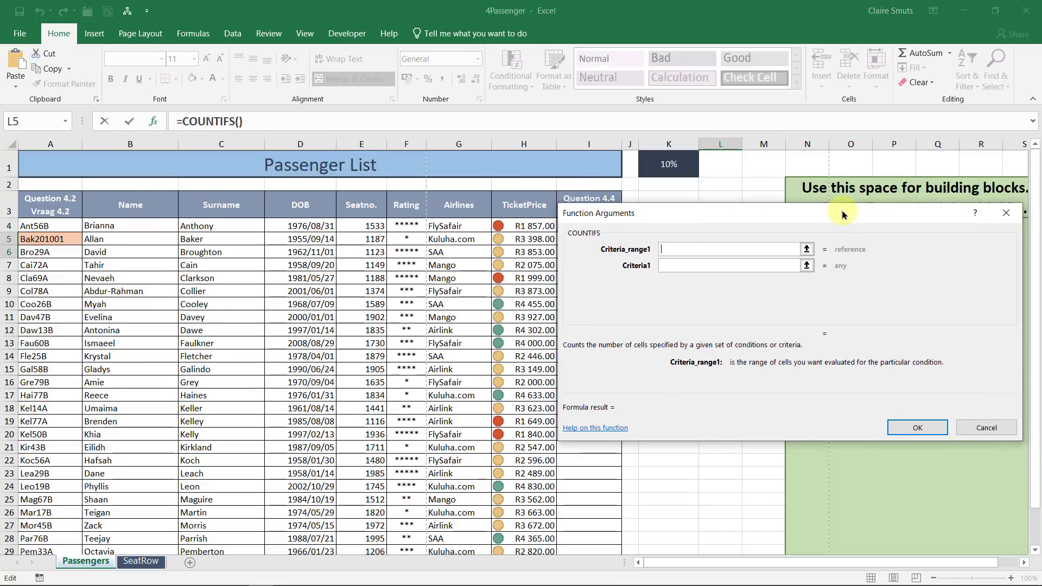
left_click(464, 225)
key("ctrl+shift+Down")
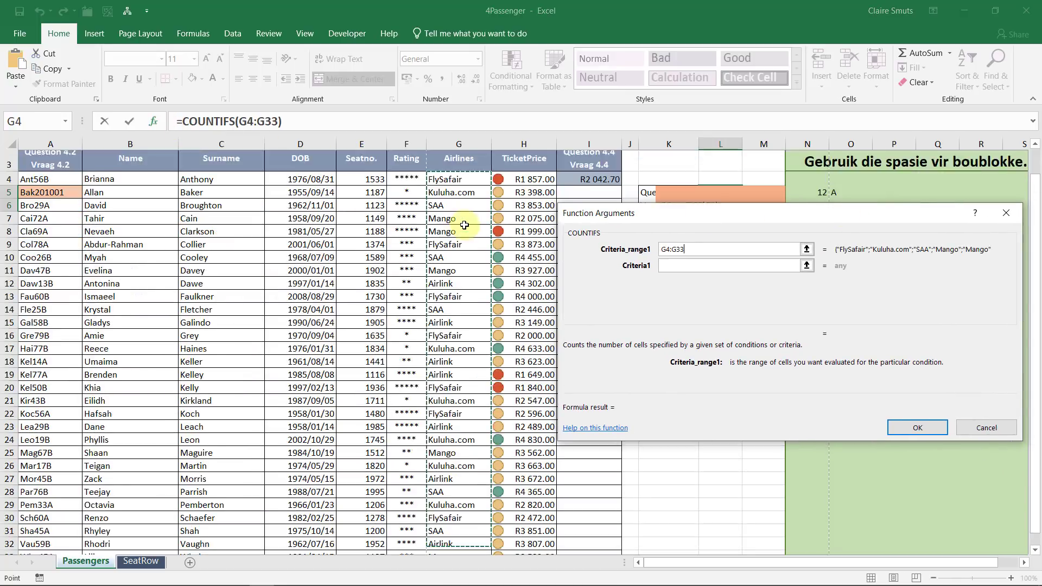
scroll(465, 225, "up", 1)
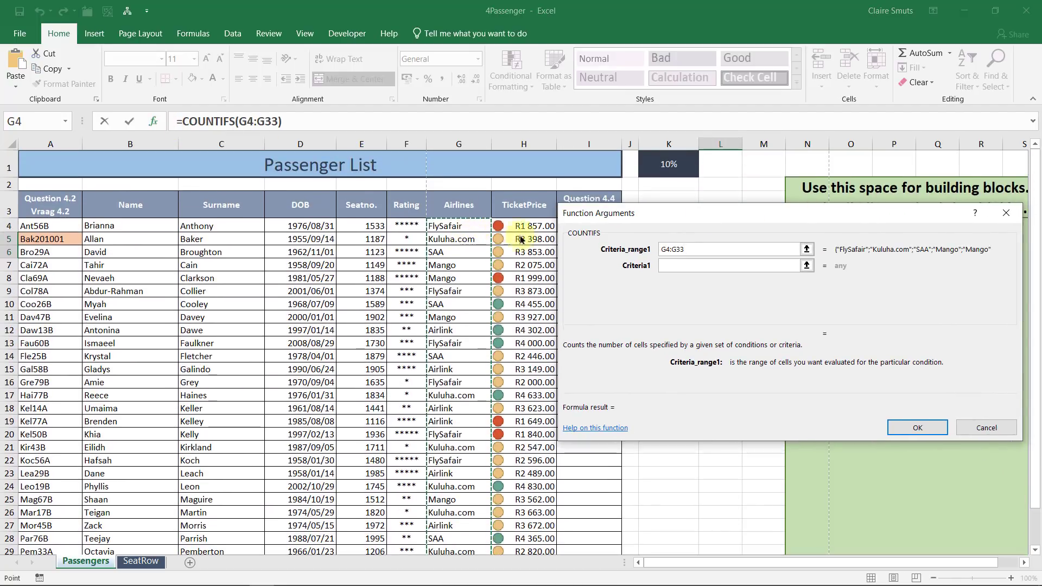
left_click(664, 263)
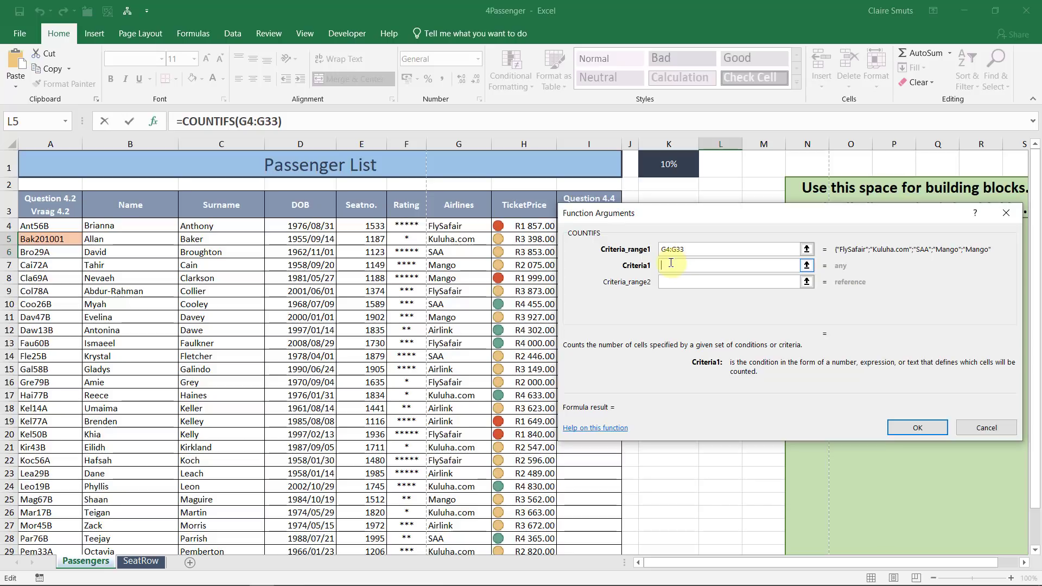
left_click(469, 227)
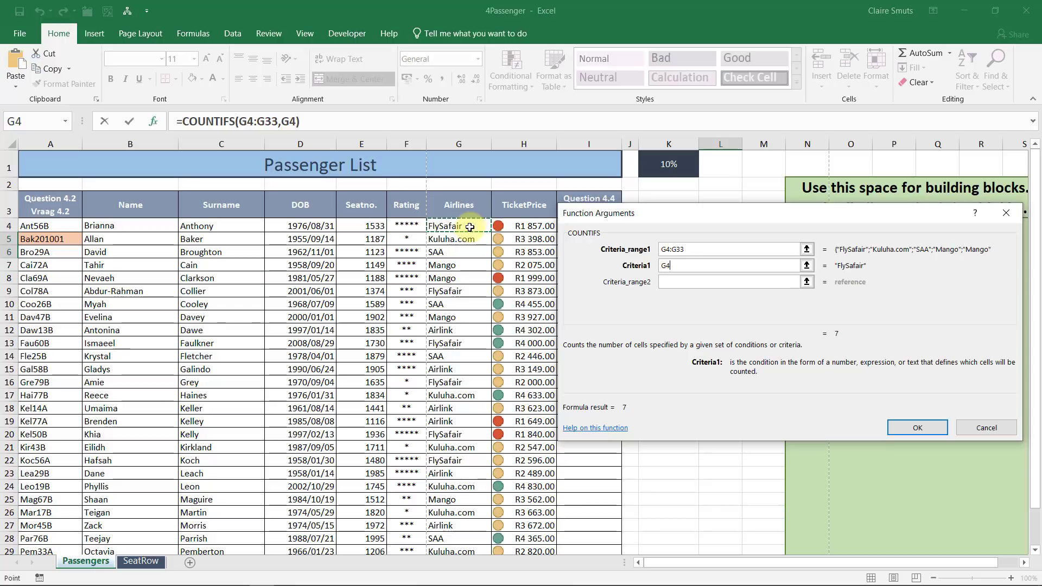
key("BackSpace")
key("BackSpace")
type("F")
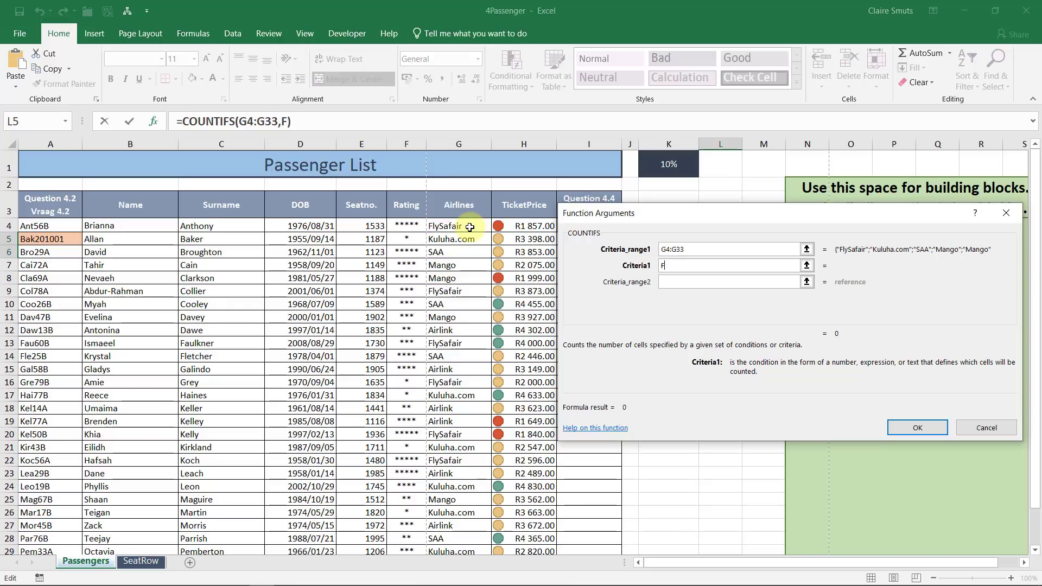
type("lySafa")
Cancel the unfinished formula and copy the FlySafair label from G4 into building-block cell P4.
key("Escape")
left_click(470, 227)
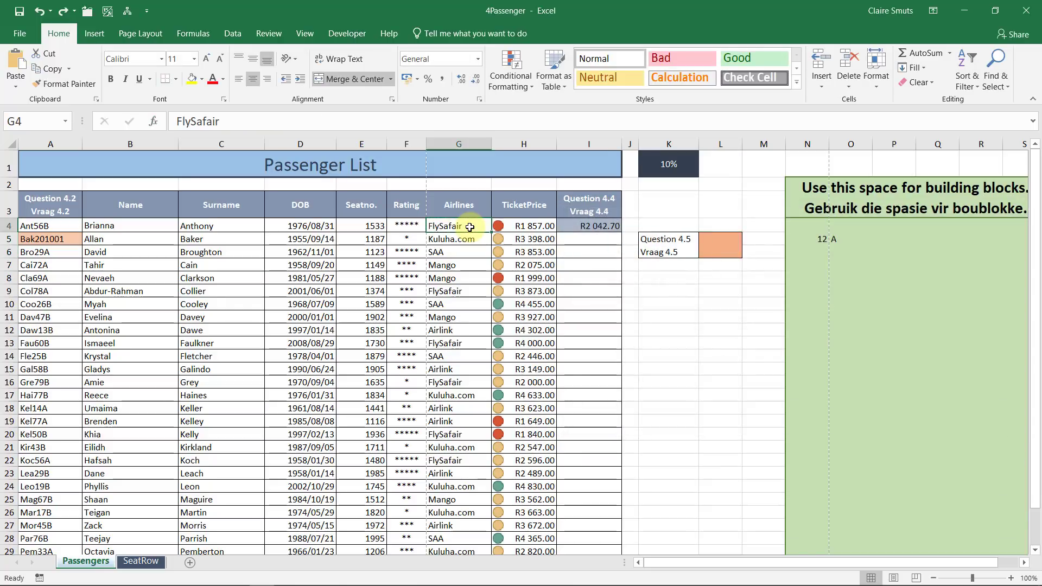
key("ctrl+c")
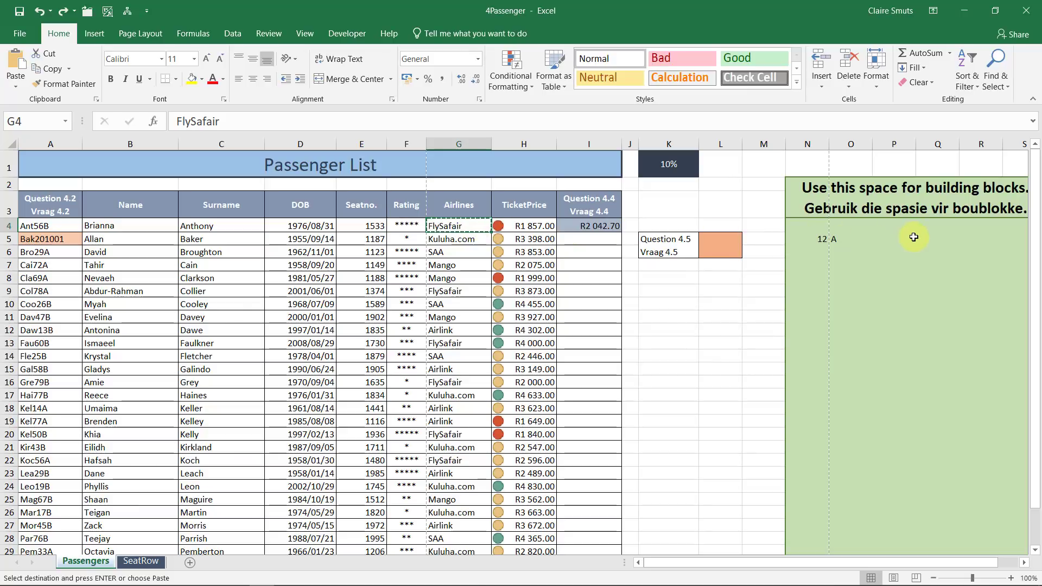
left_click(877, 233)
left_click(900, 220)
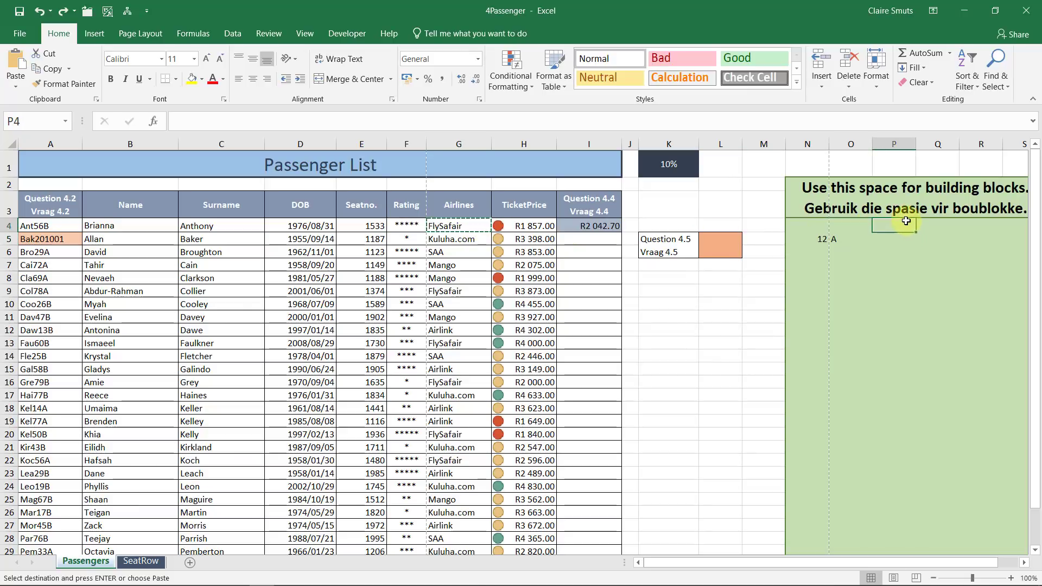
key("ctrl+v")
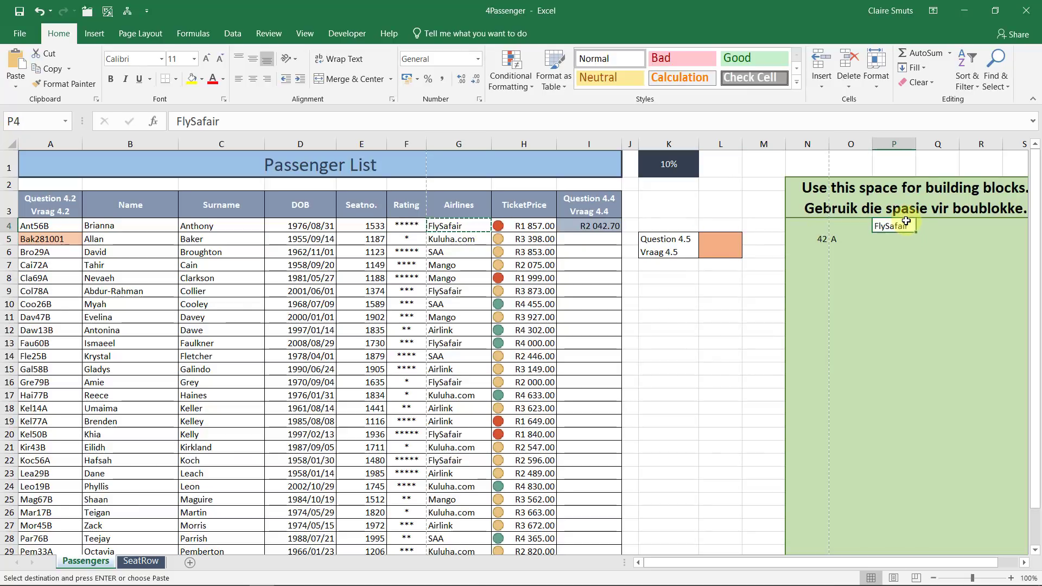
In L5 start a COUNTIFS with airline range G4:G33 and criterion P4.
left_click(725, 251)
type("=cou")
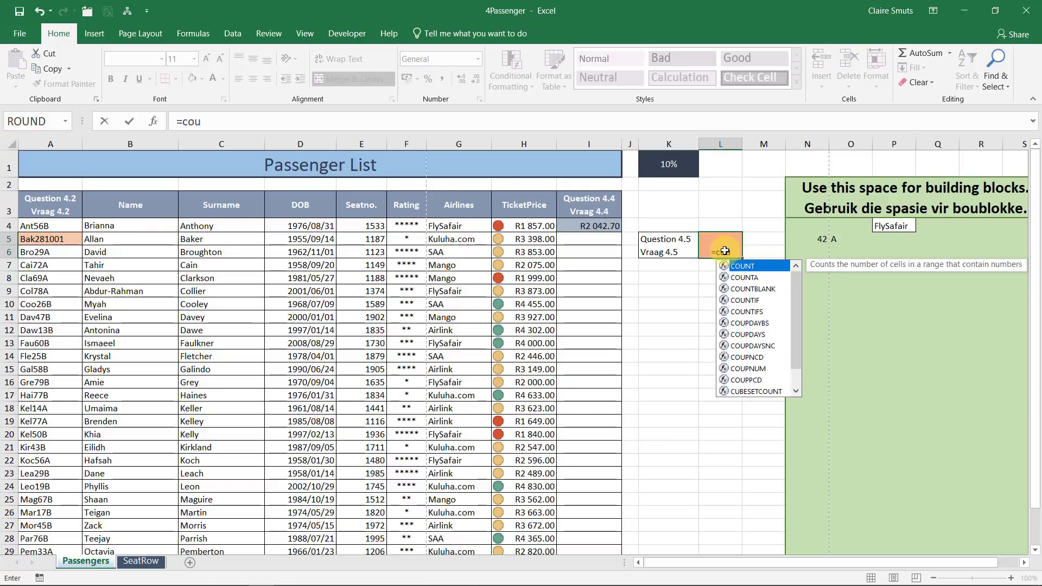
type("ntifs")
key("Tab")
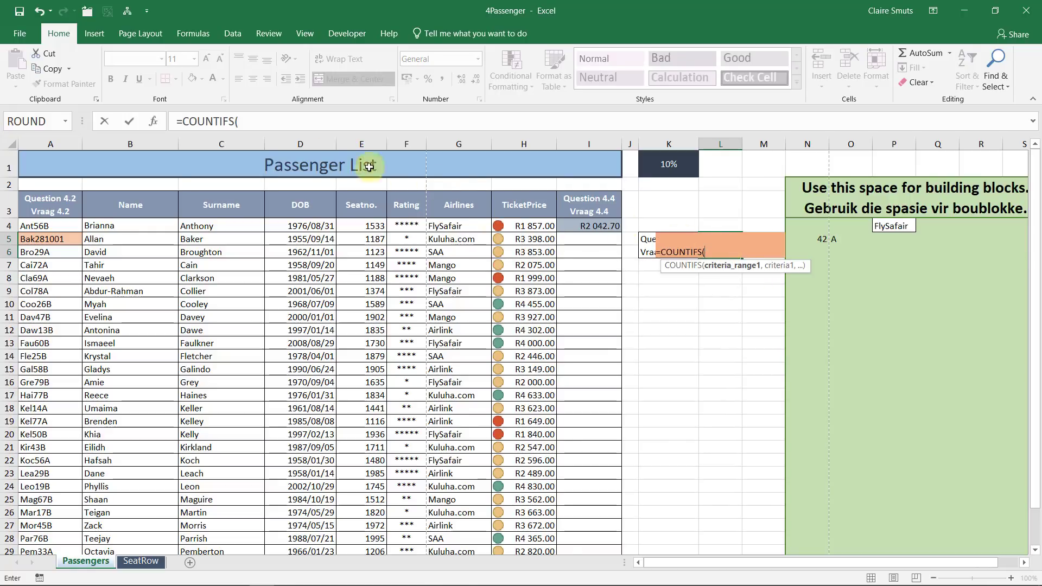
left_click(156, 121)
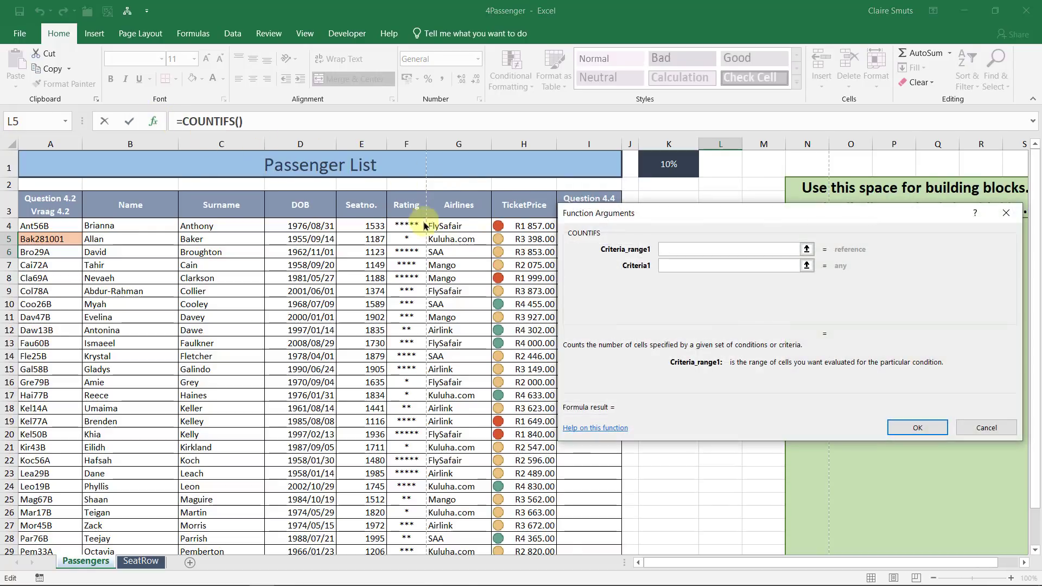
left_click(439, 227)
key("ctrl+shift+Down")
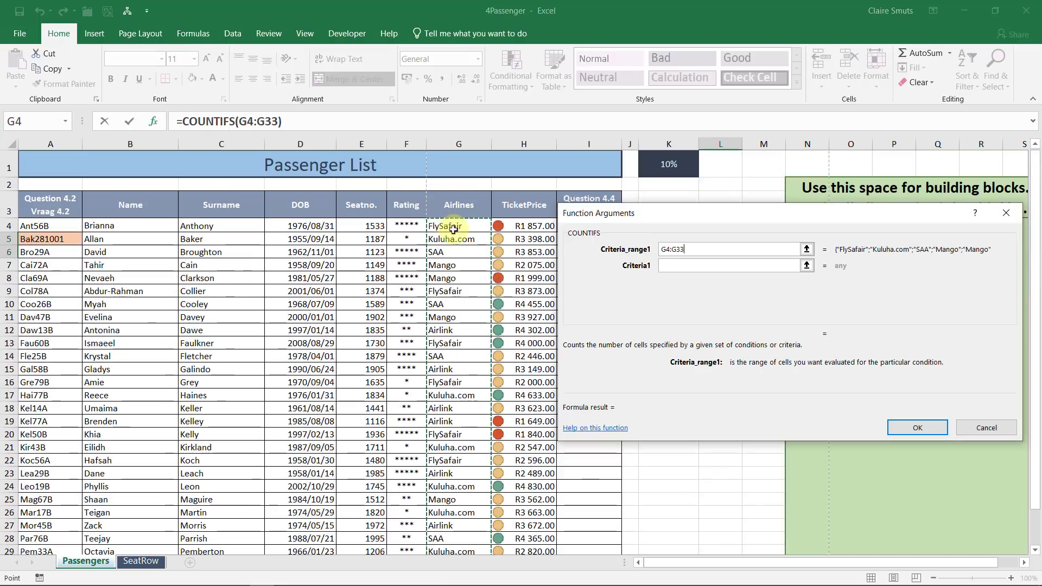
left_click(699, 265)
left_click_drag(742, 212, 720, 276)
left_click(892, 224)
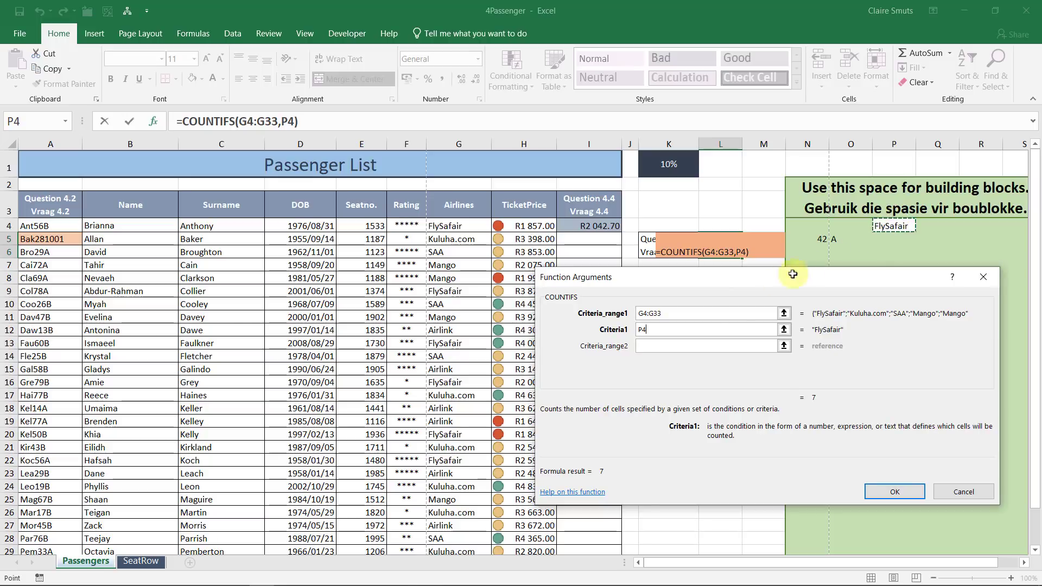
Add rating range F4:F33 with criterion "*****" and confirm, giving a count of 7.
left_click(663, 342)
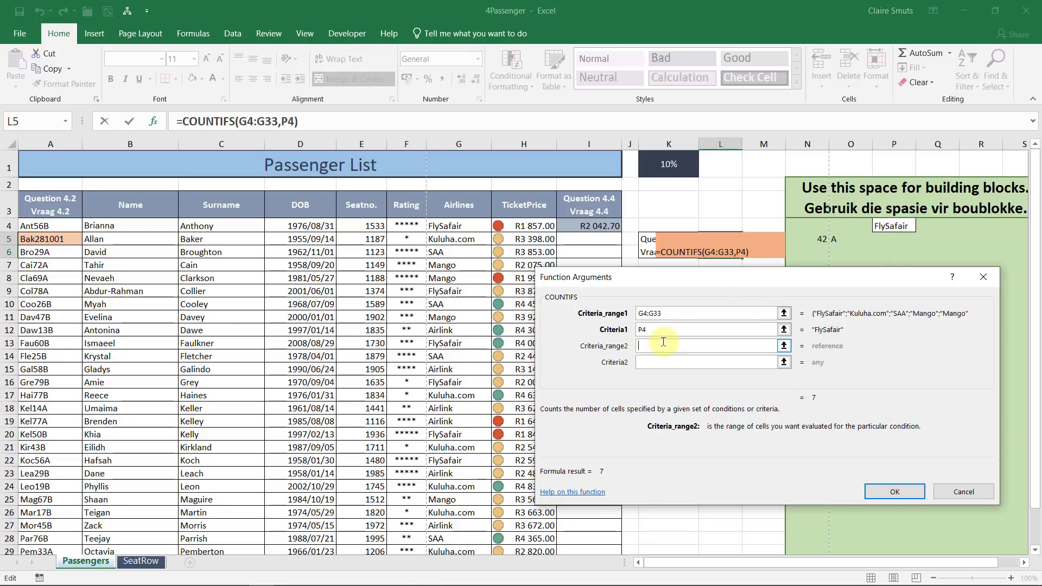
left_click(405, 223)
key("ctrl+shift+Down")
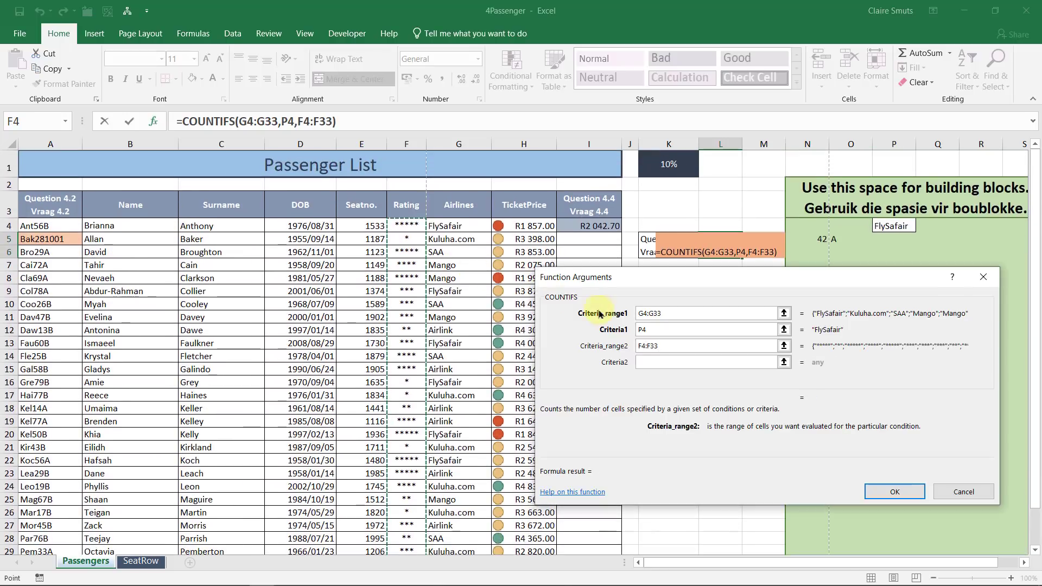
left_click(709, 362)
type("\"")
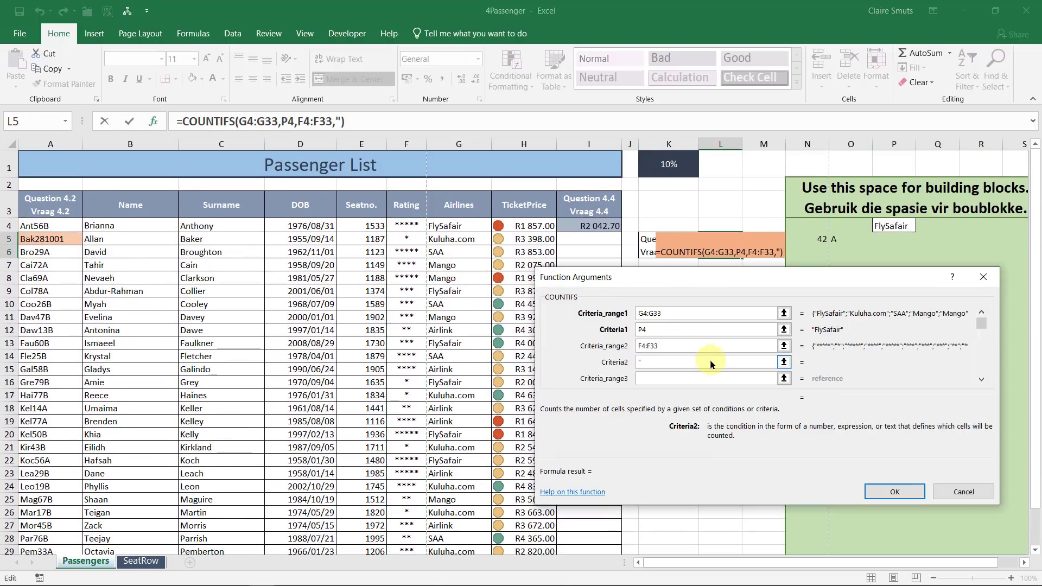
type("*****")
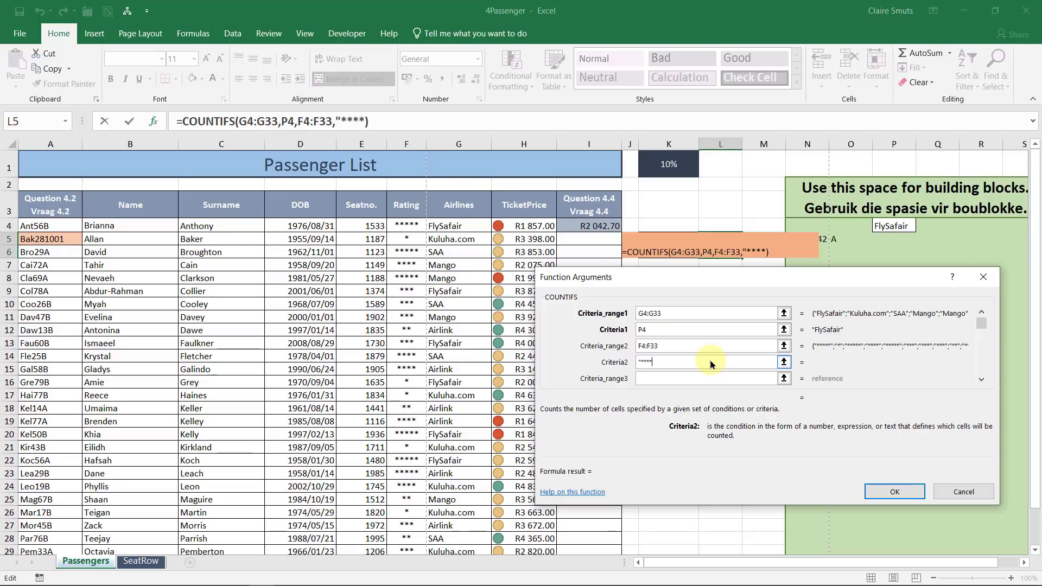
type("\"")
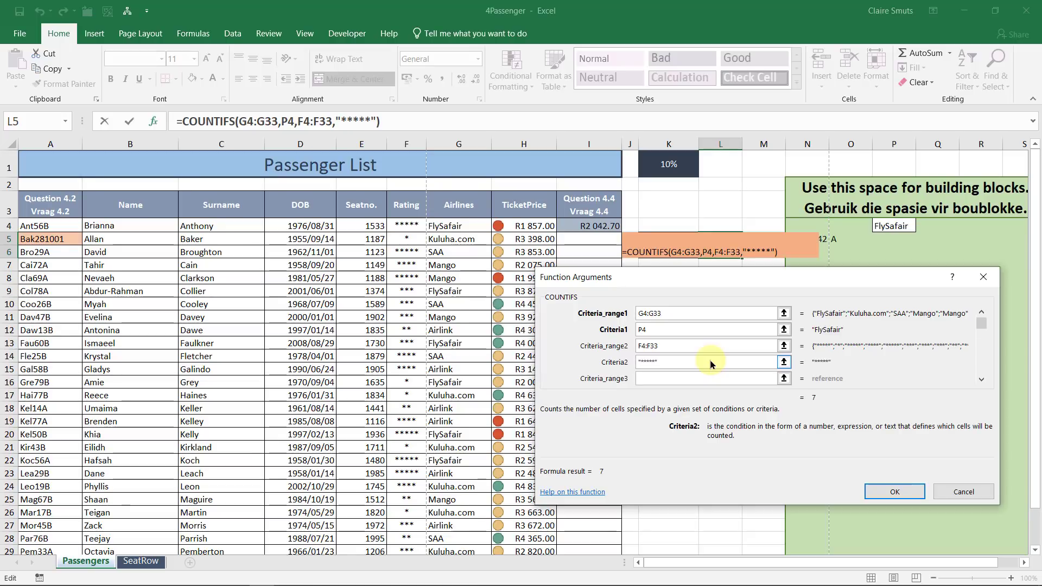
left_click(880, 491)
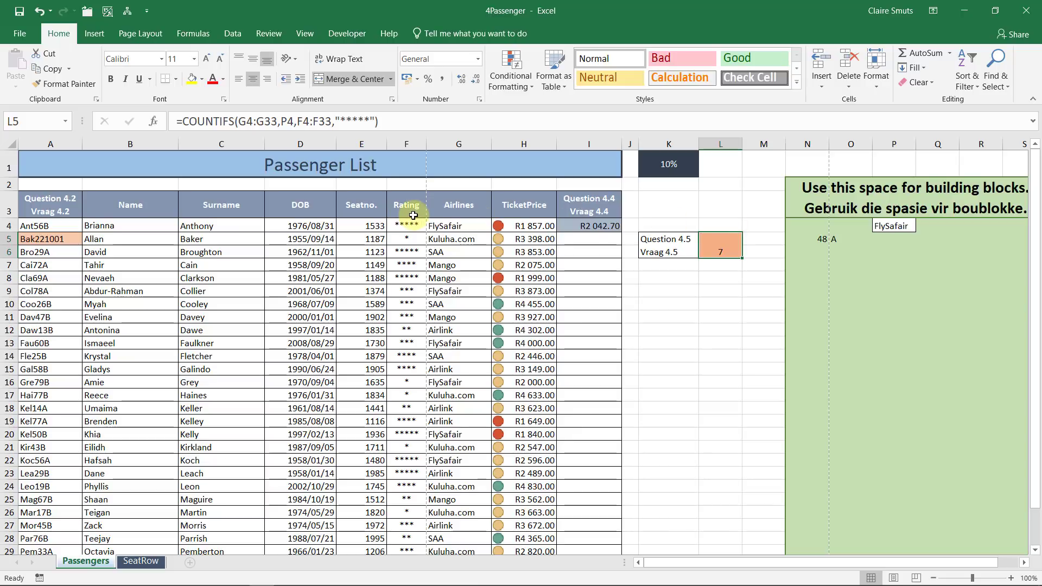
Check a few FlySafair five-star rows in F:G, then select L5's "*****" criterion in the formula bar.
left_click_drag(411, 225, 471, 230)
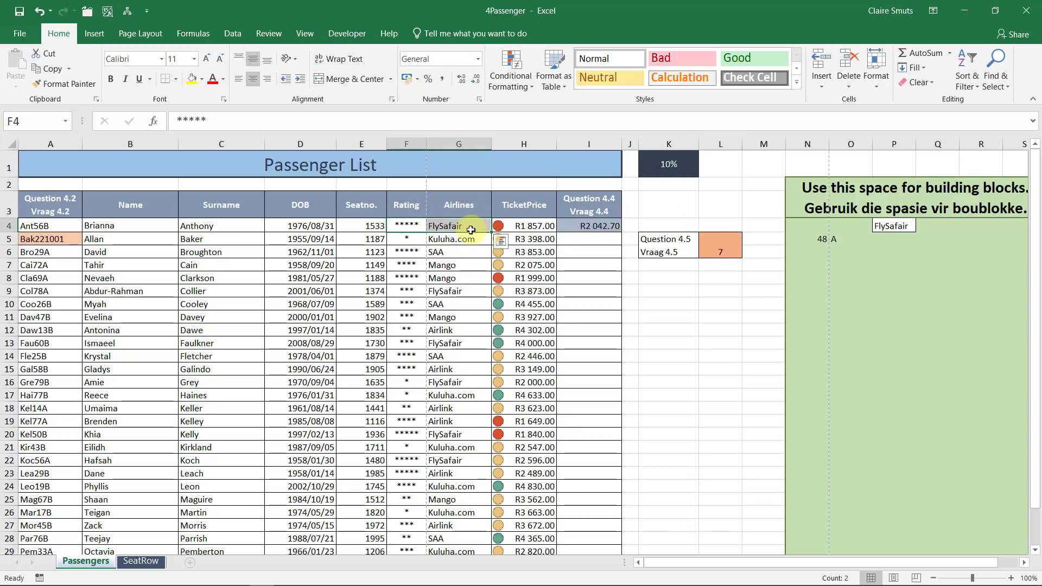
left_click_drag(442, 437, 417, 462)
scroll(470, 507, "down", 3)
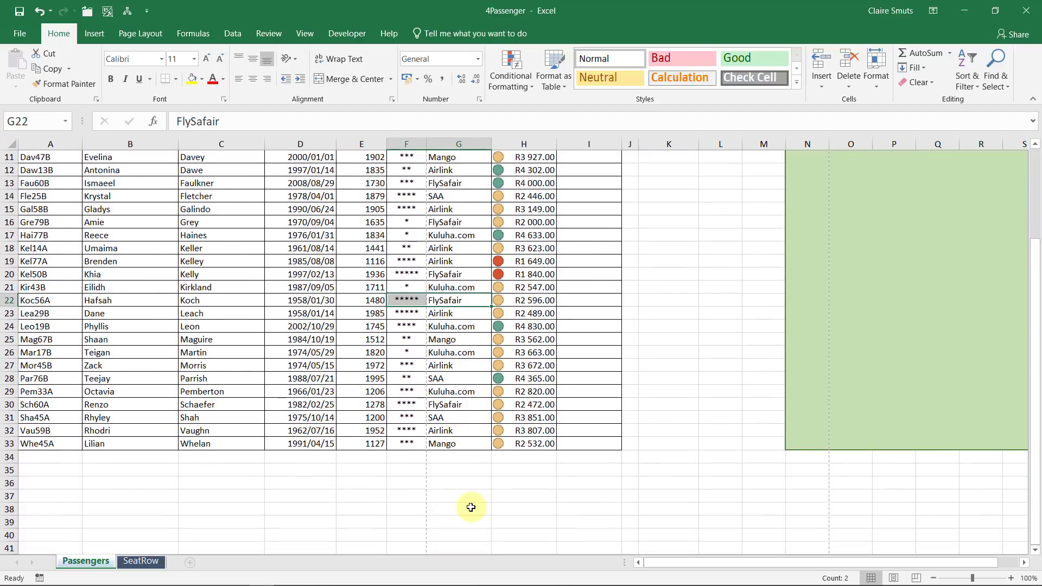
scroll(470, 507, "up", 3)
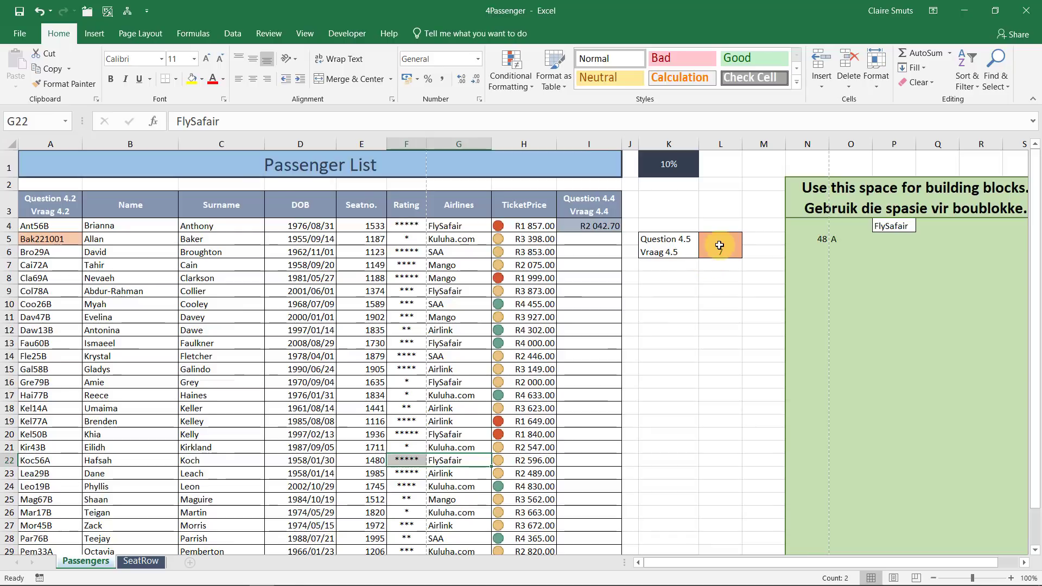
left_click(720, 245)
left_click_drag(346, 121, 369, 123)
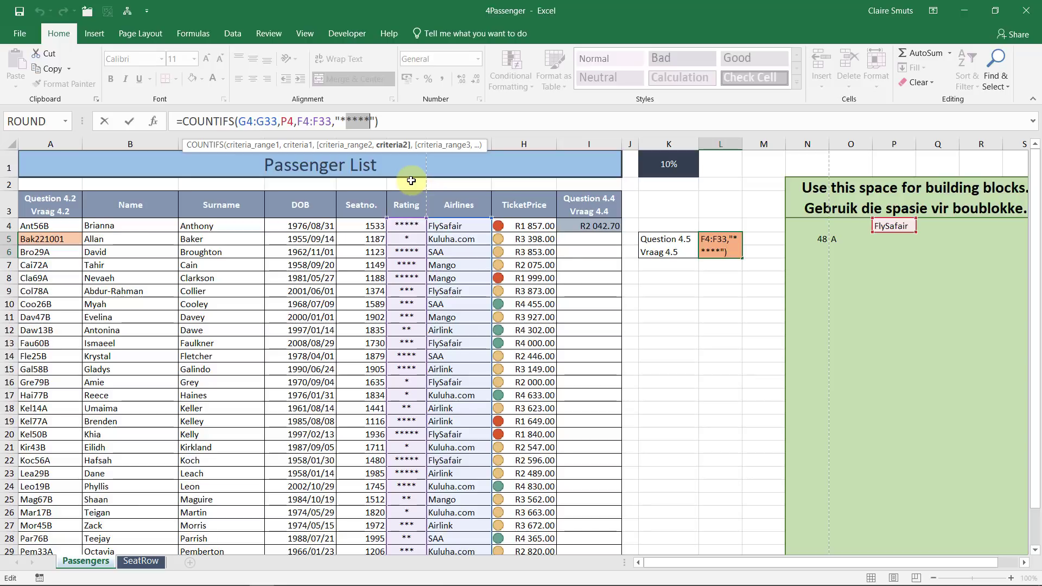
Replace L5's "*****" criterion with the wildcard "?????", dropping the count to 3.
key("BackSpace")
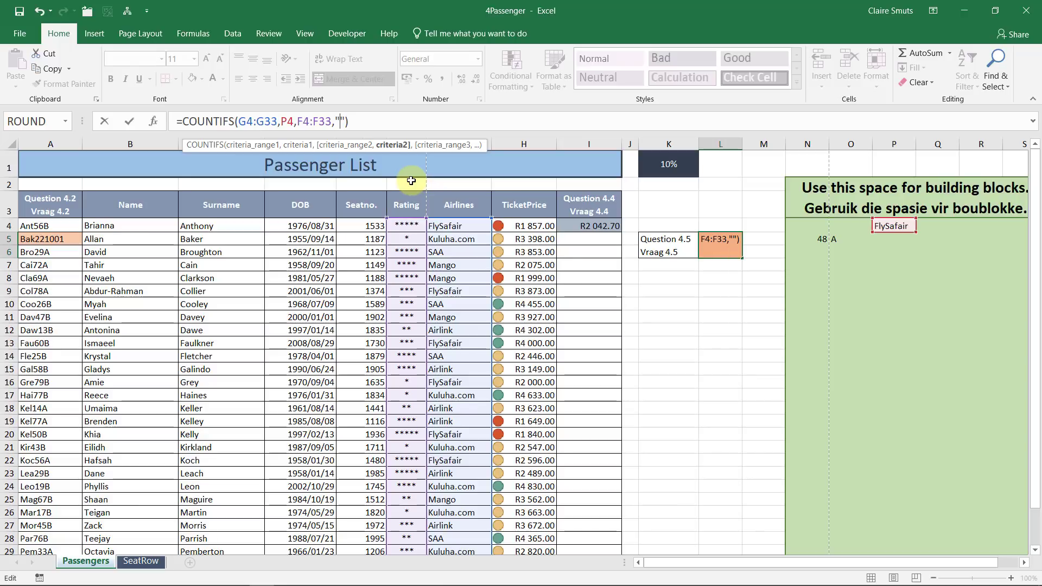
type("?????")
key("Return")
key("Up")
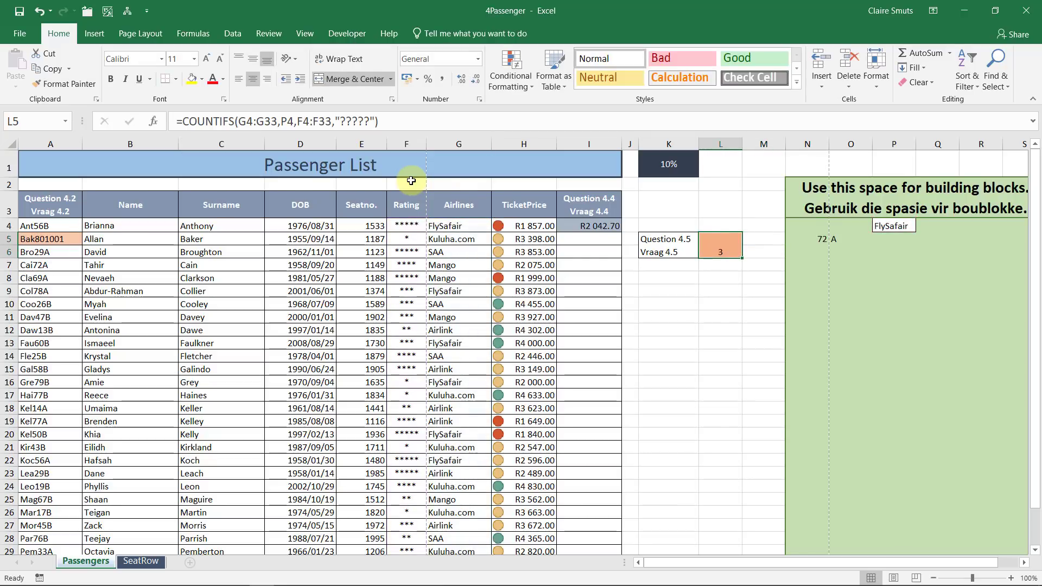
left_click_drag(341, 120, 368, 115)
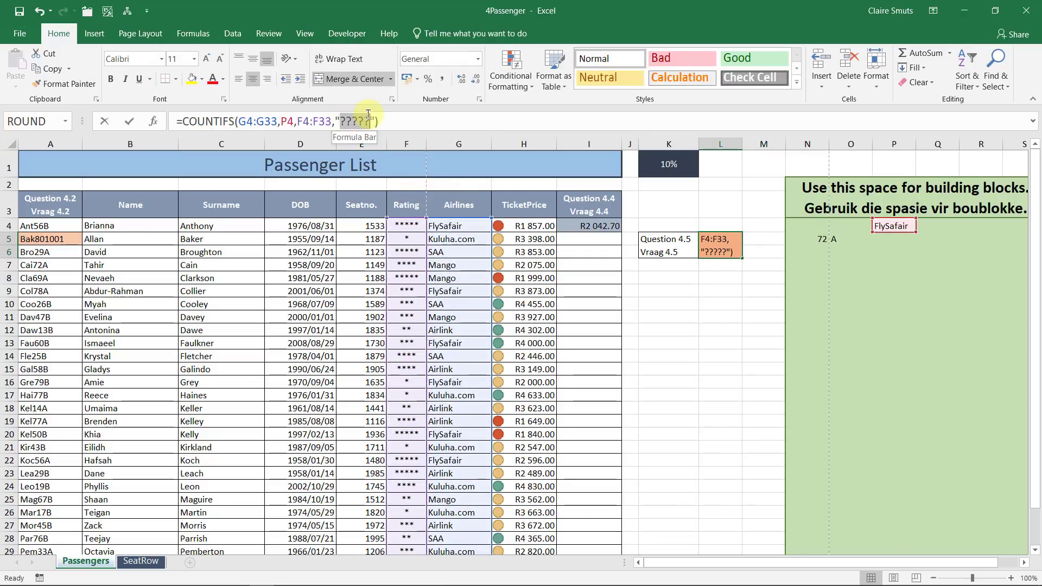
left_click(401, 117)
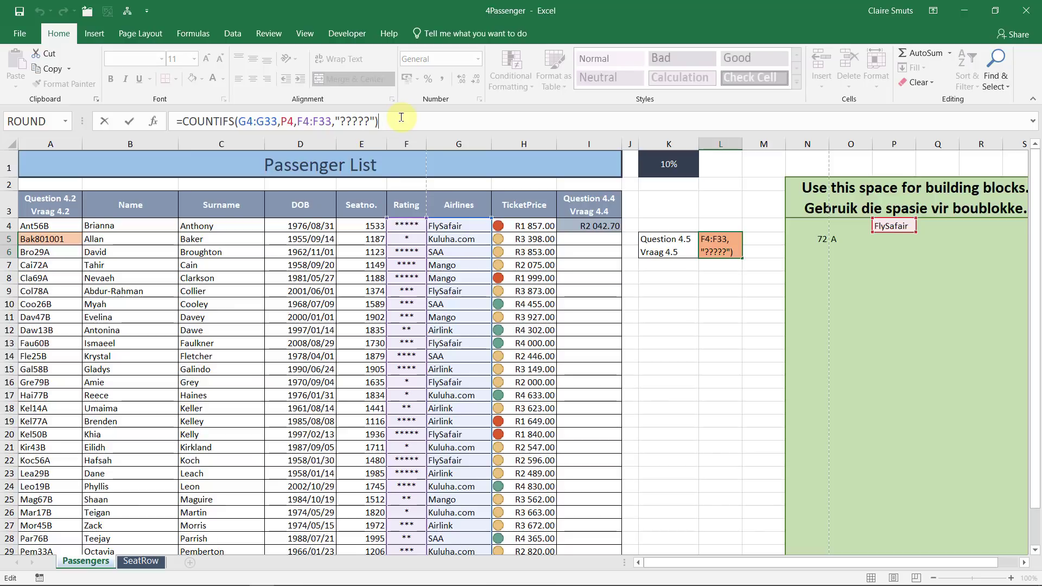
key("Tab")
Enter =LEN(F4) in Q4 to measure the first rating's star count.
left_click(965, 237)
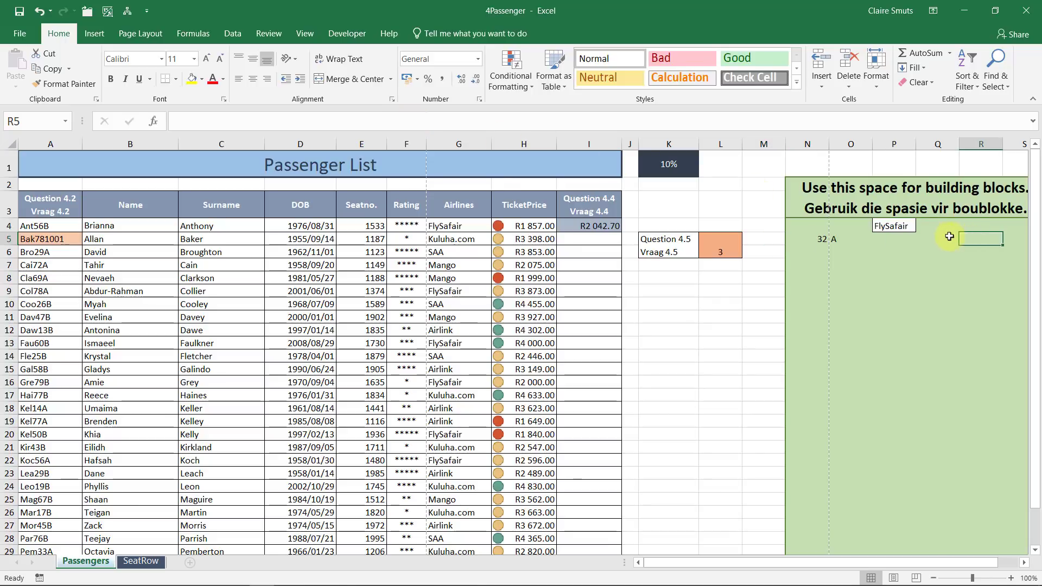
left_click(944, 237)
left_click(945, 211)
left_click(945, 227)
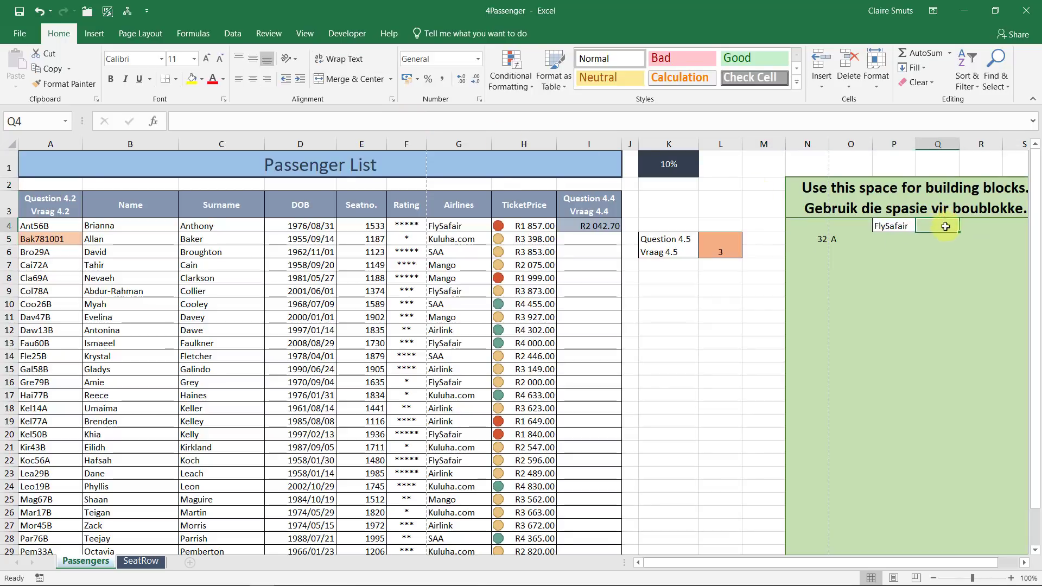
type("=len")
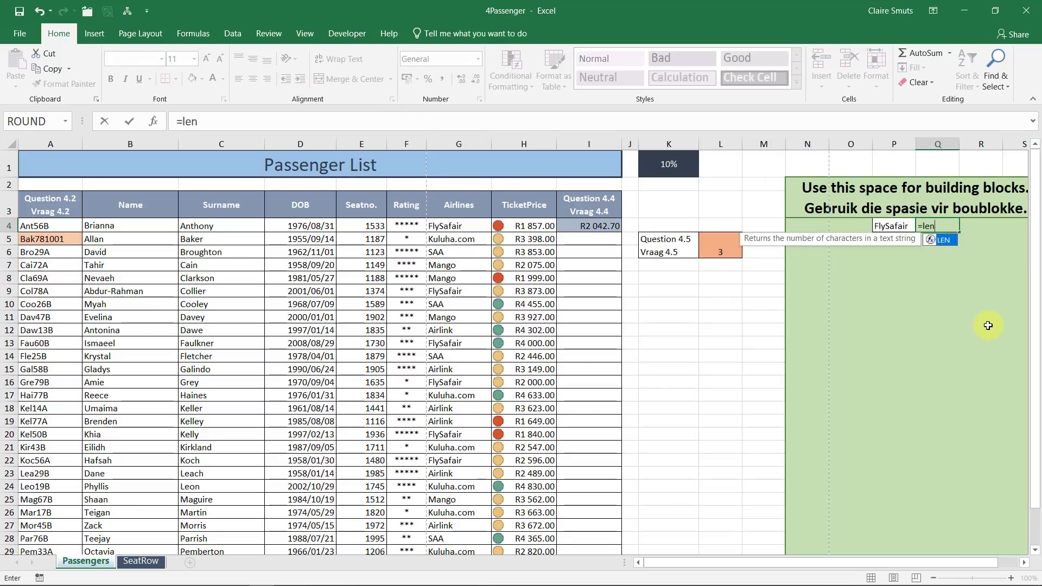
key("Tab")
left_click(407, 225)
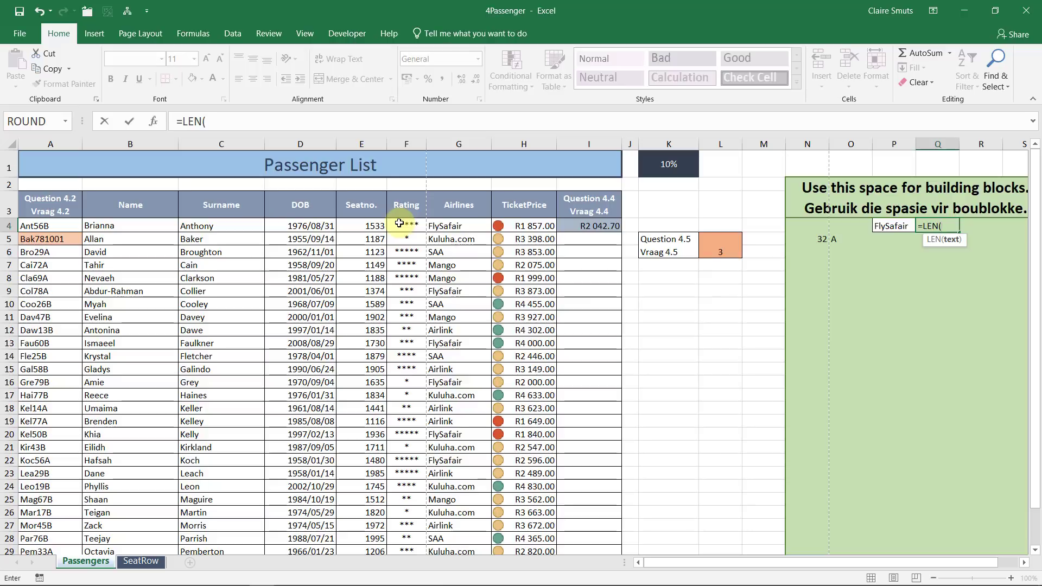
key("Return")
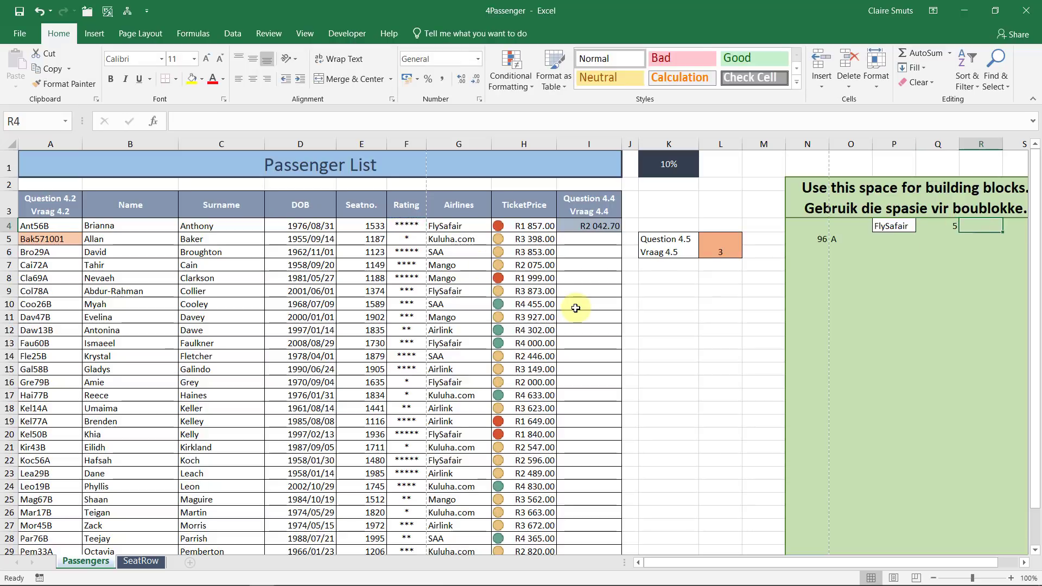
Fill the LEN formula down from Q4 to Q33.
left_click(956, 228)
left_click_drag(959, 232, 920, 475)
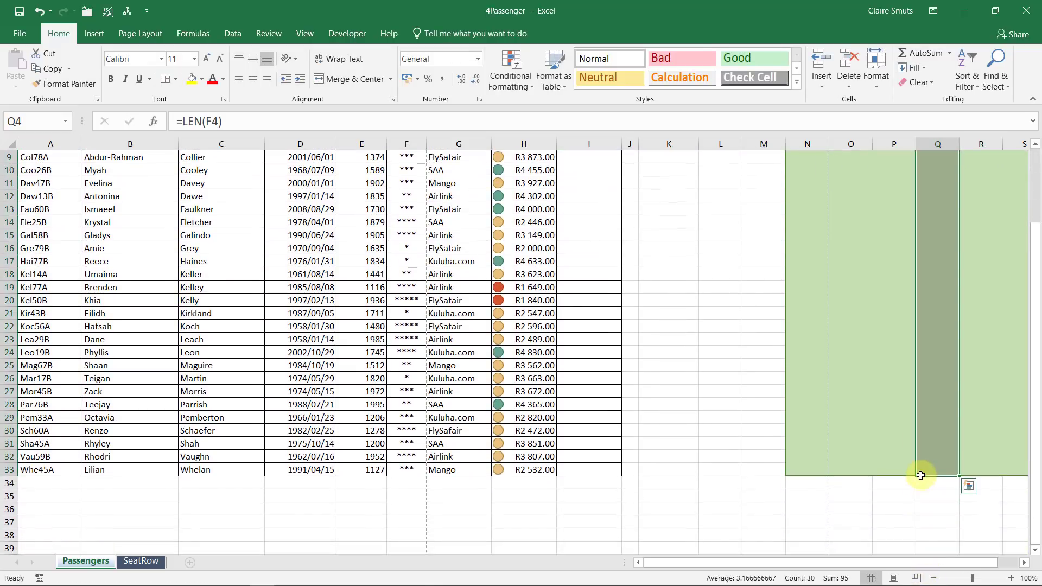
scroll(921, 475, "up", 3)
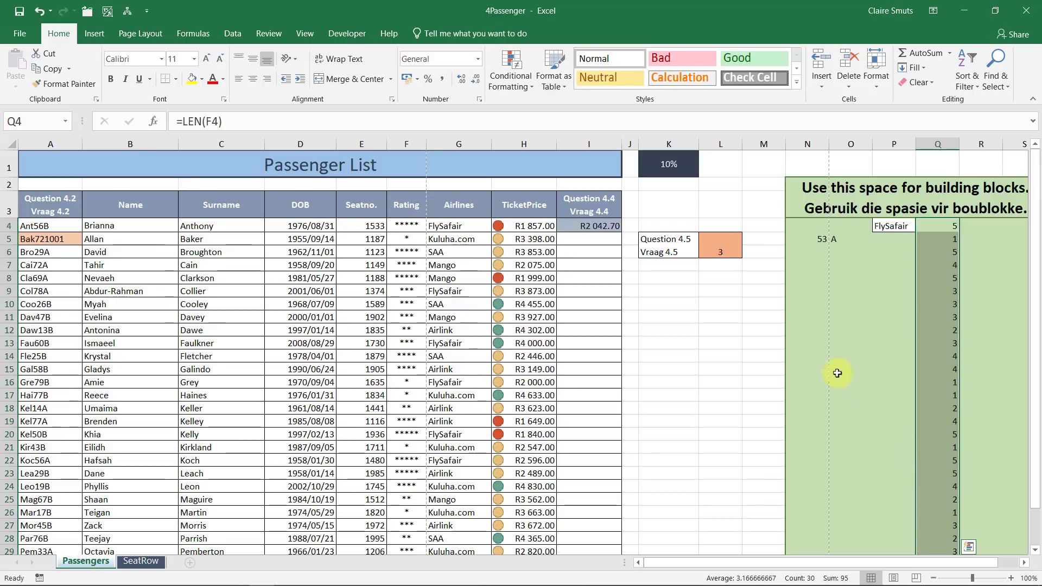
left_click(728, 240)
Change L5 to =COUNTIFS(G4:G33,P4,Q4:Q33,5), counting helper lengths of 5 instead of ratings.
left_click(365, 121)
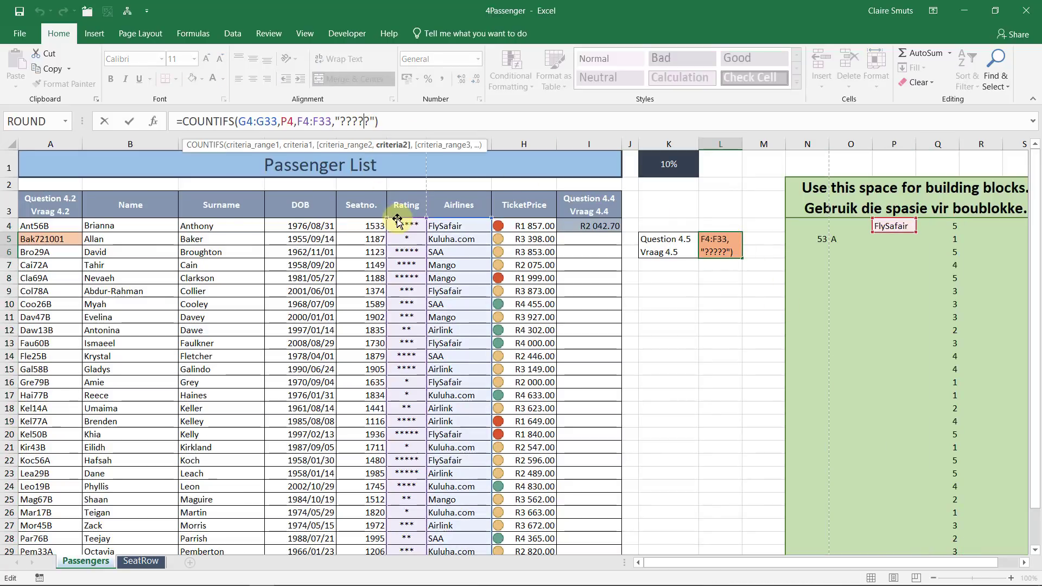
left_click_drag(397, 220, 938, 218)
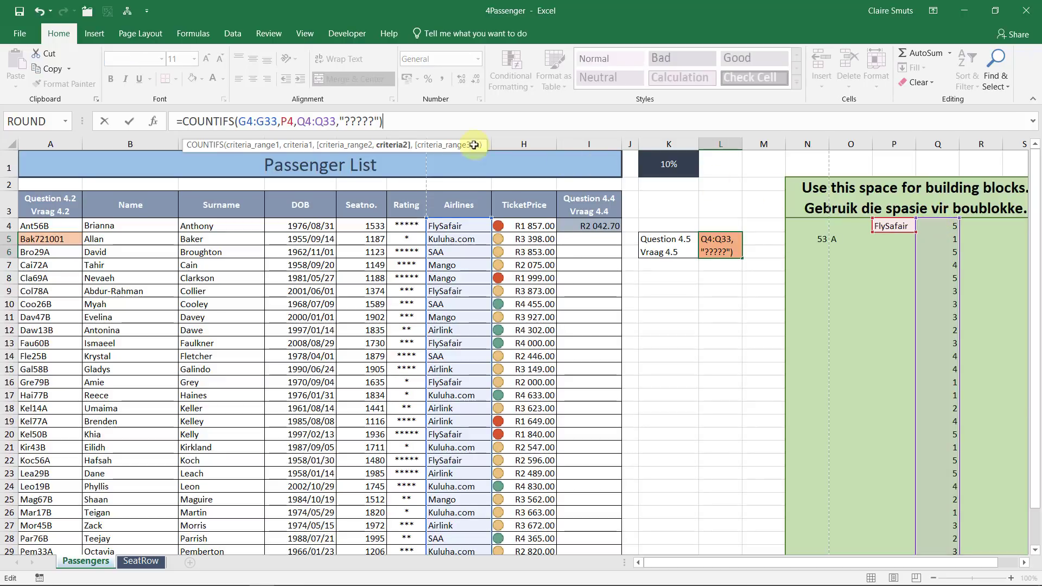
left_click_drag(340, 121, 383, 122)
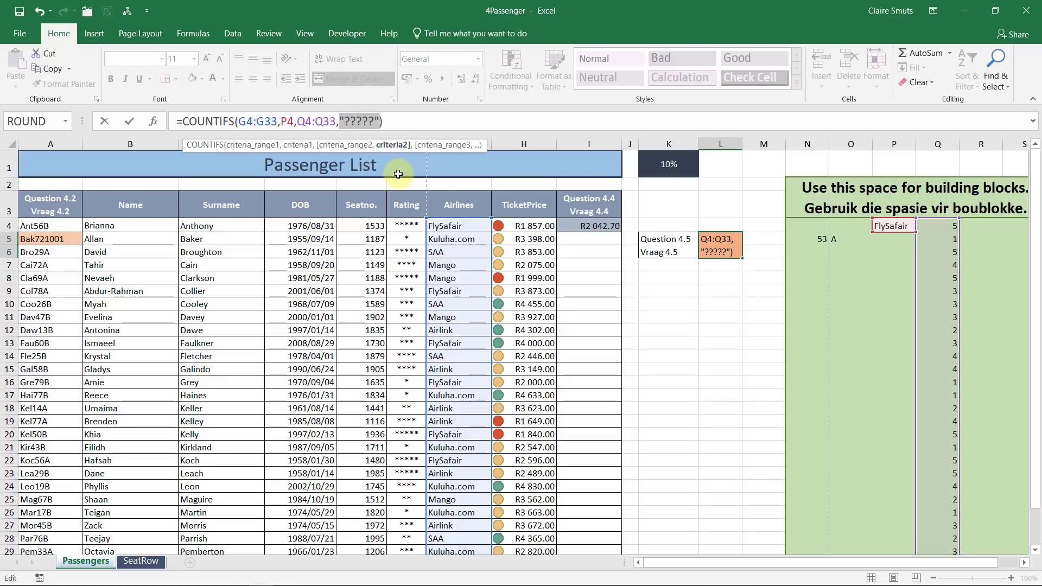
type("5")
key("Tab")
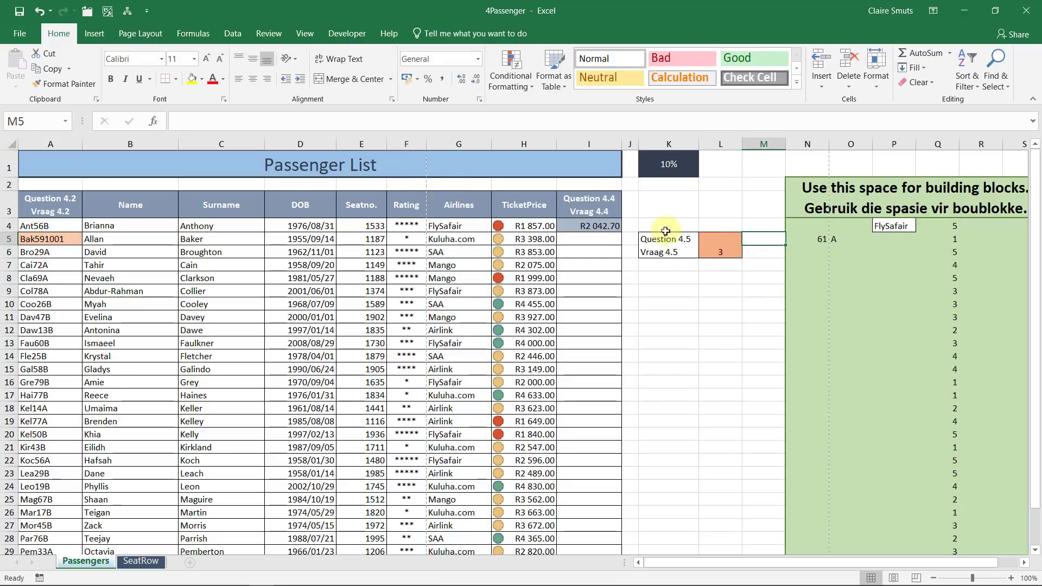
left_click(666, 236)
left_click(724, 242)
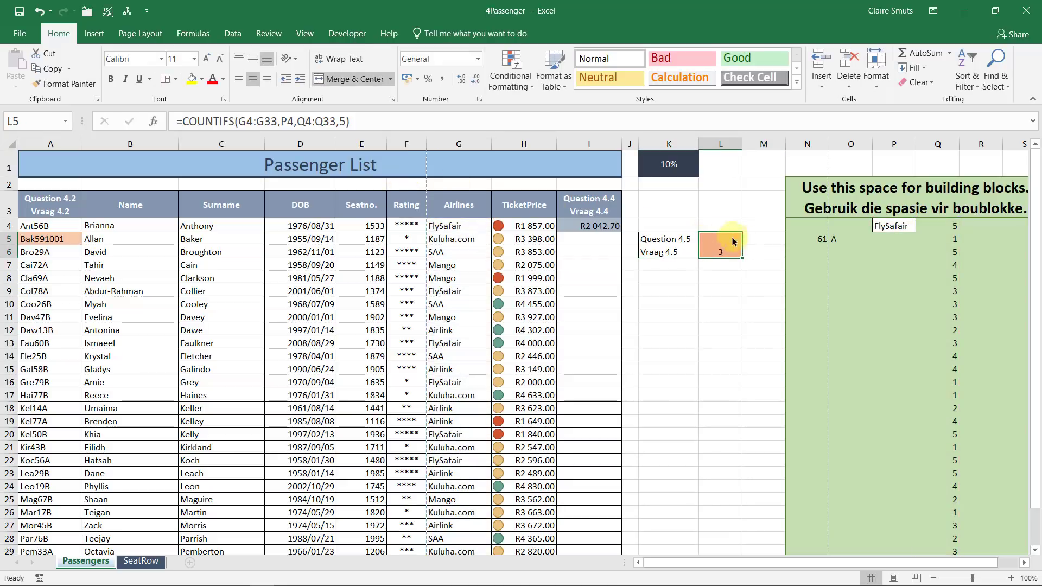
left_click(362, 123)
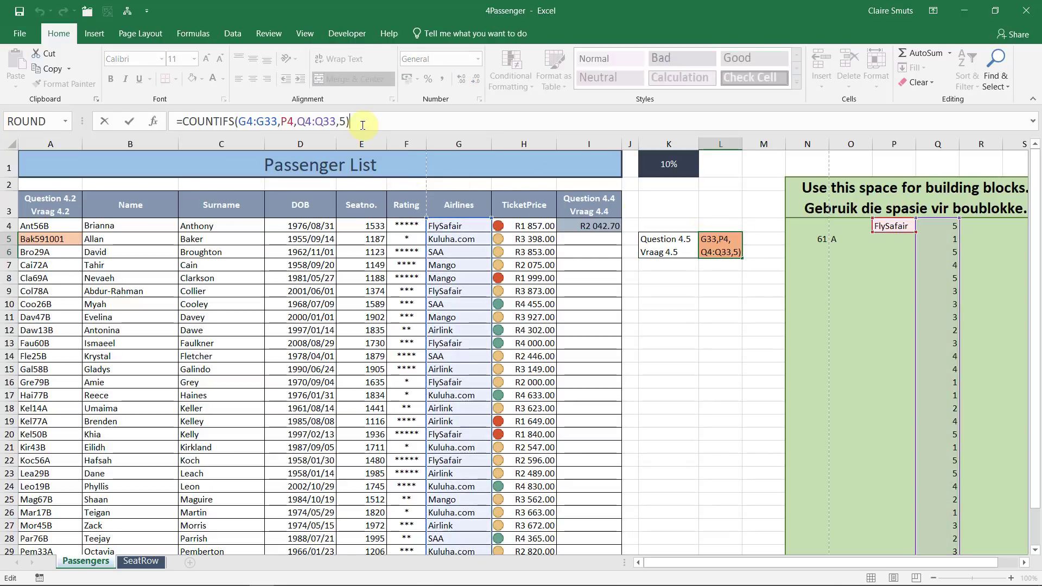